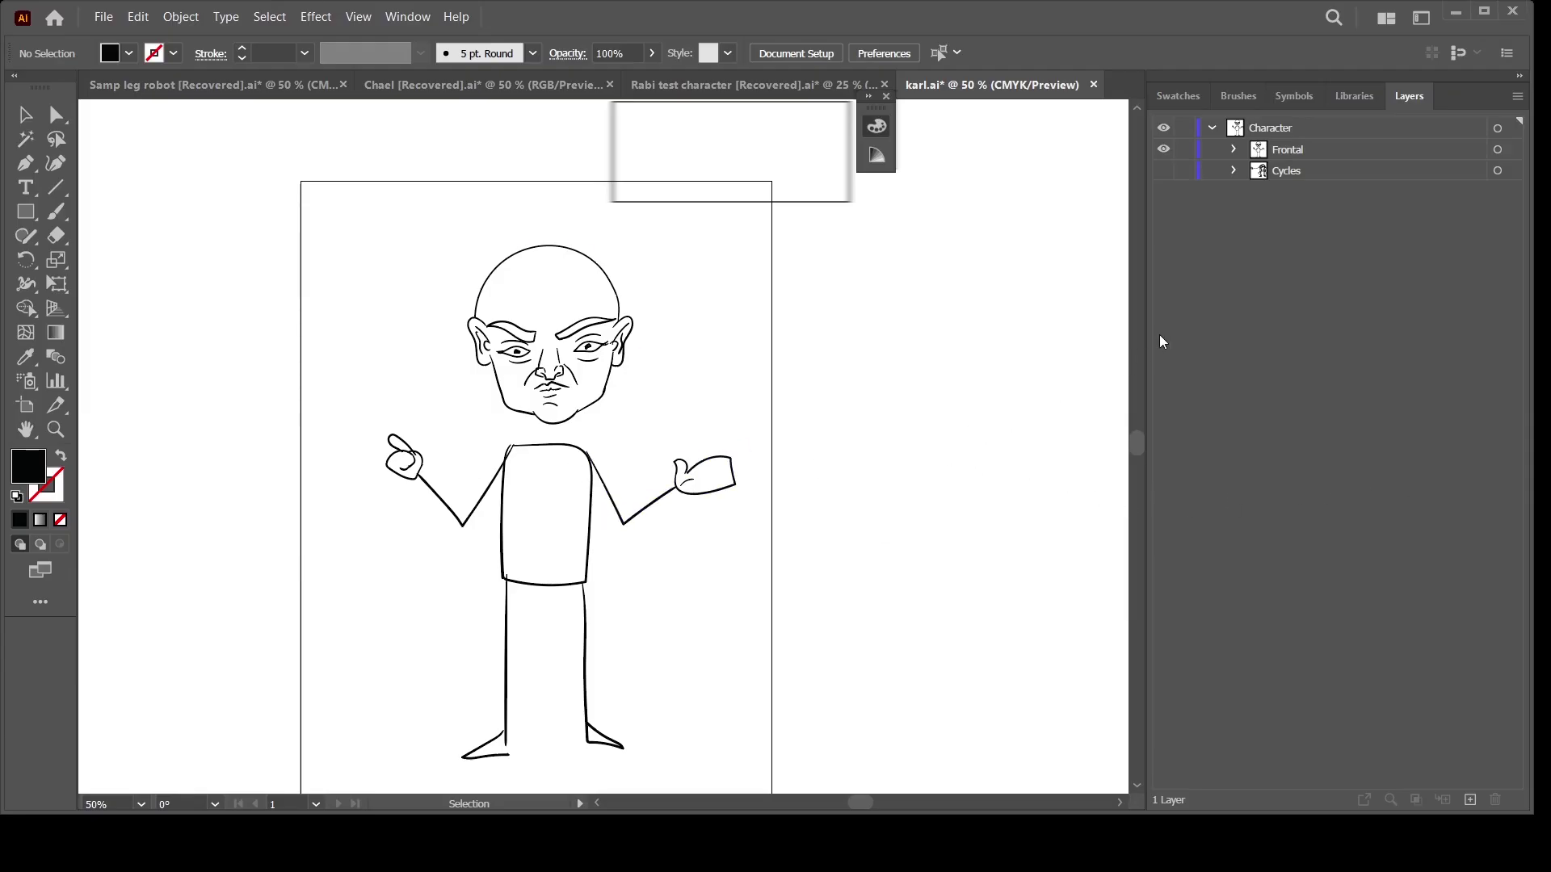
Show the Cycles artwork instead of Frontal and list Cycles frames 1, 2 and 3
{"action": "left_click", "coordinate": [1294, 156]}
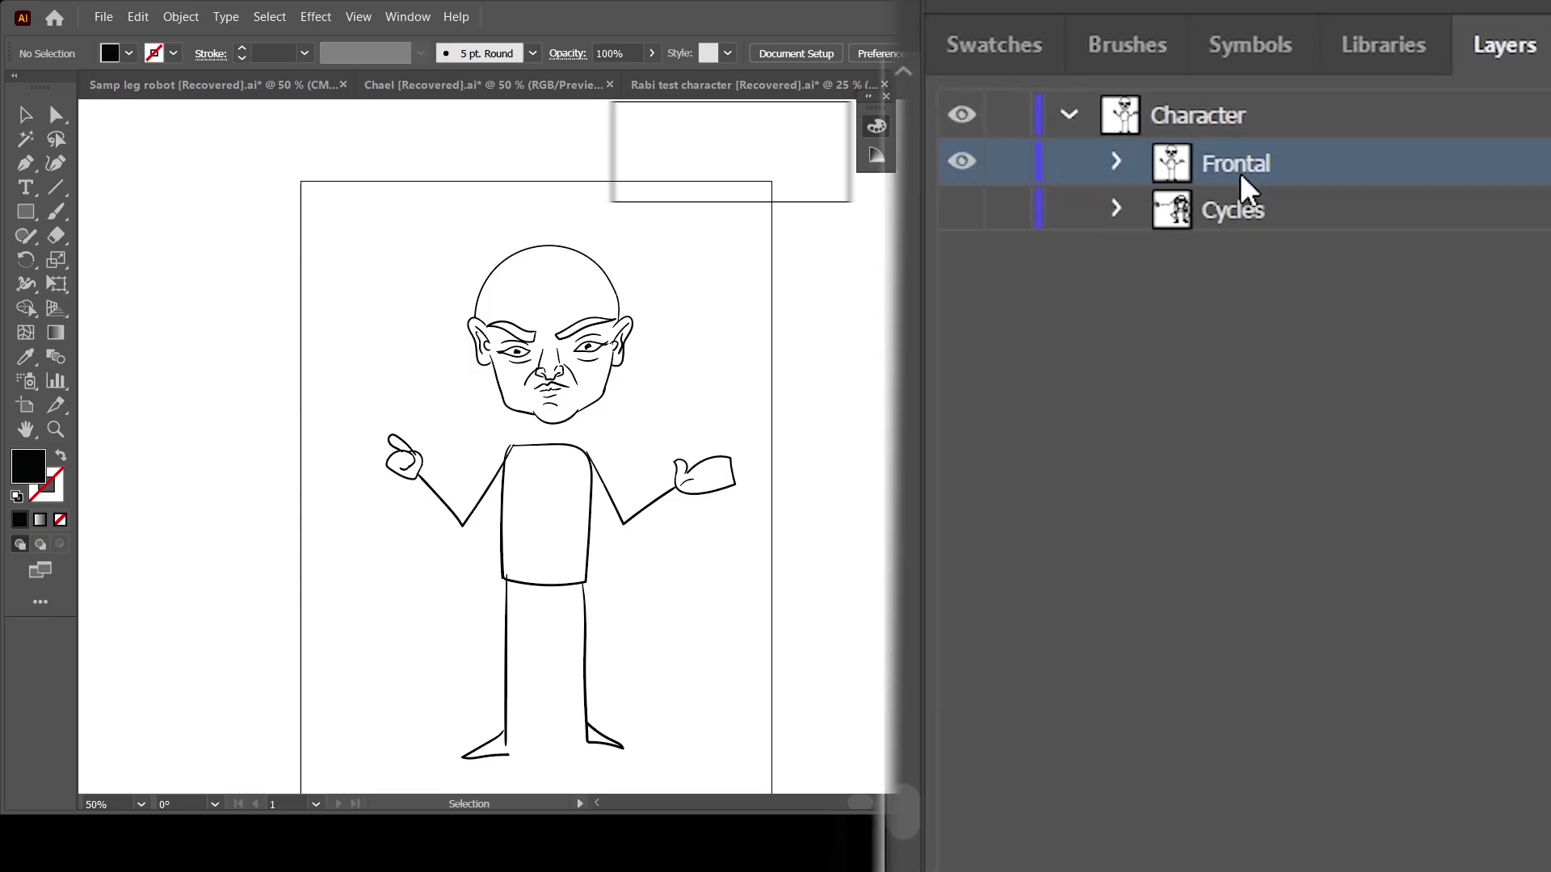
{"action": "left_click", "coordinate": [962, 208]}
{"action": "left_click", "coordinate": [961, 164]}
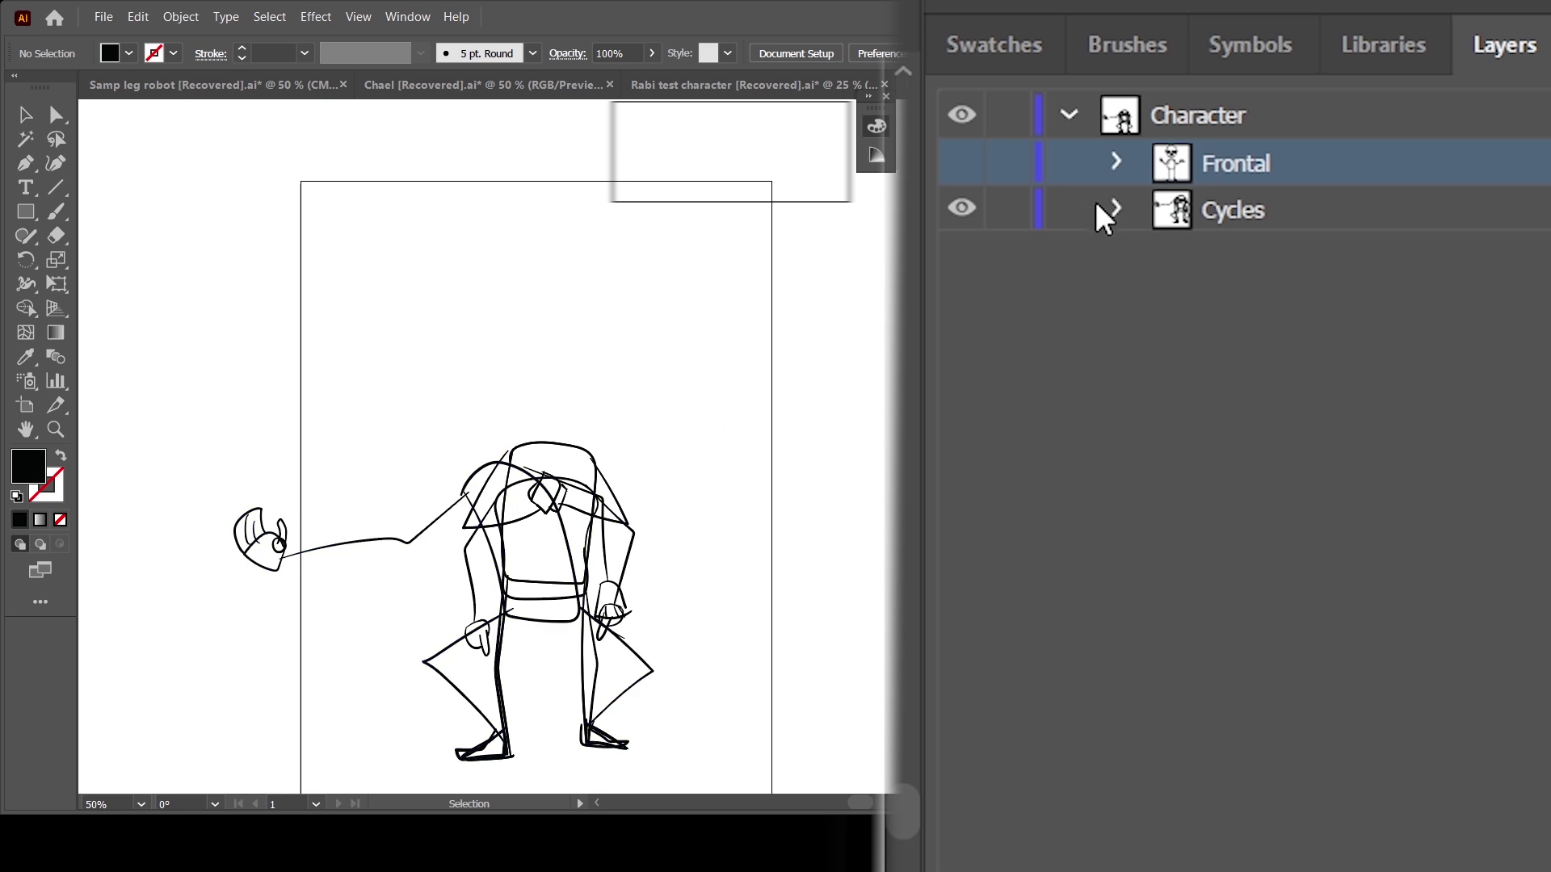
{"action": "left_click", "coordinate": [1117, 209]}
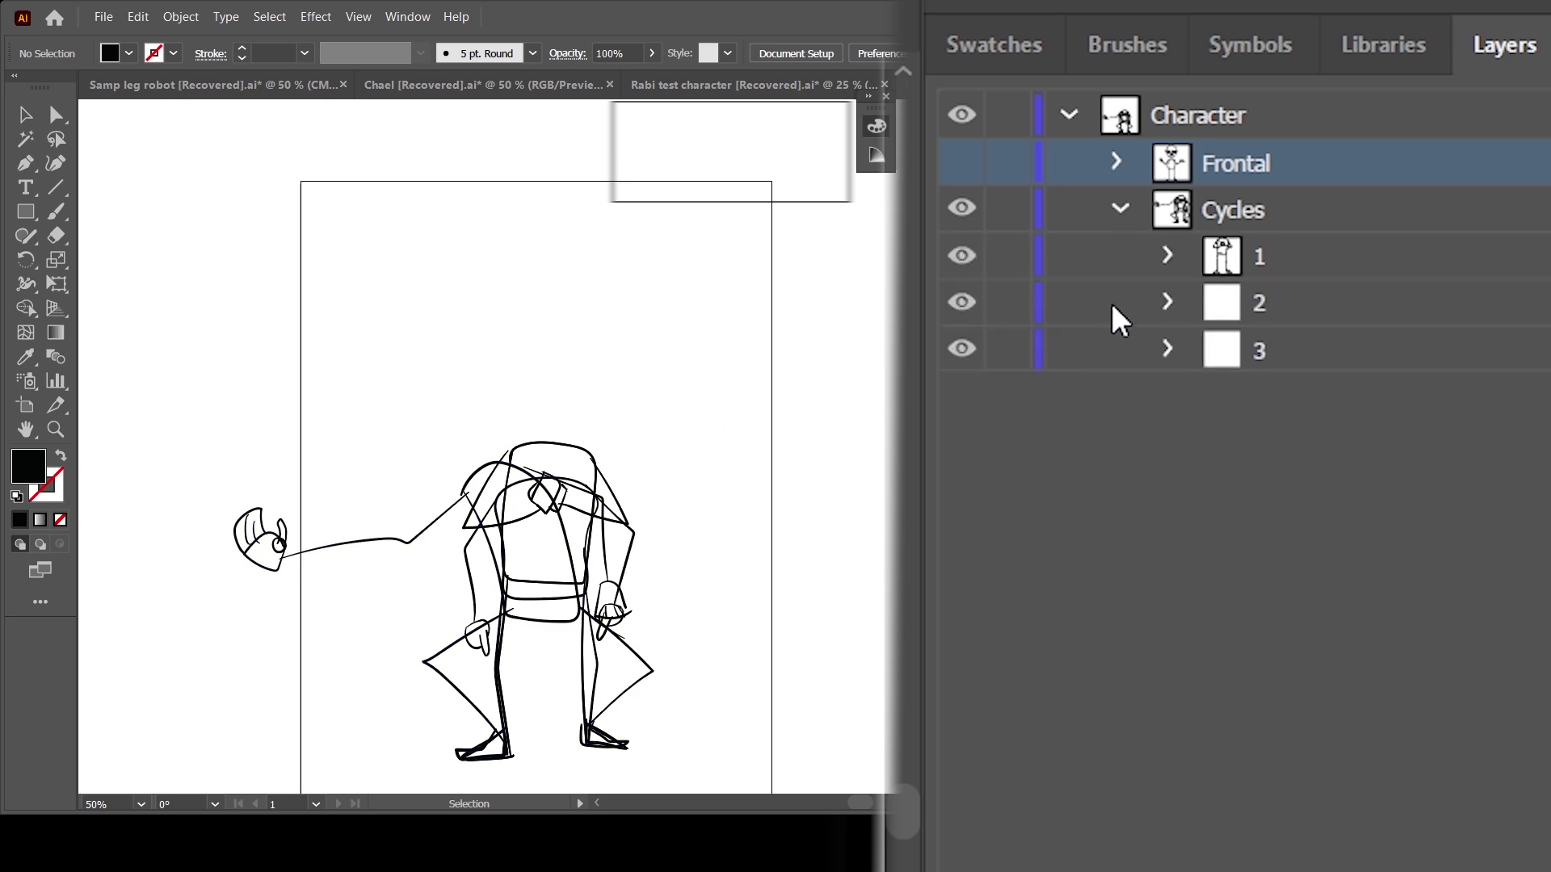
{"action": "left_click", "coordinate": [1265, 260]}
{"action": "left_click", "coordinate": [1282, 299]}
{"action": "left_click", "coordinate": [1257, 354]}
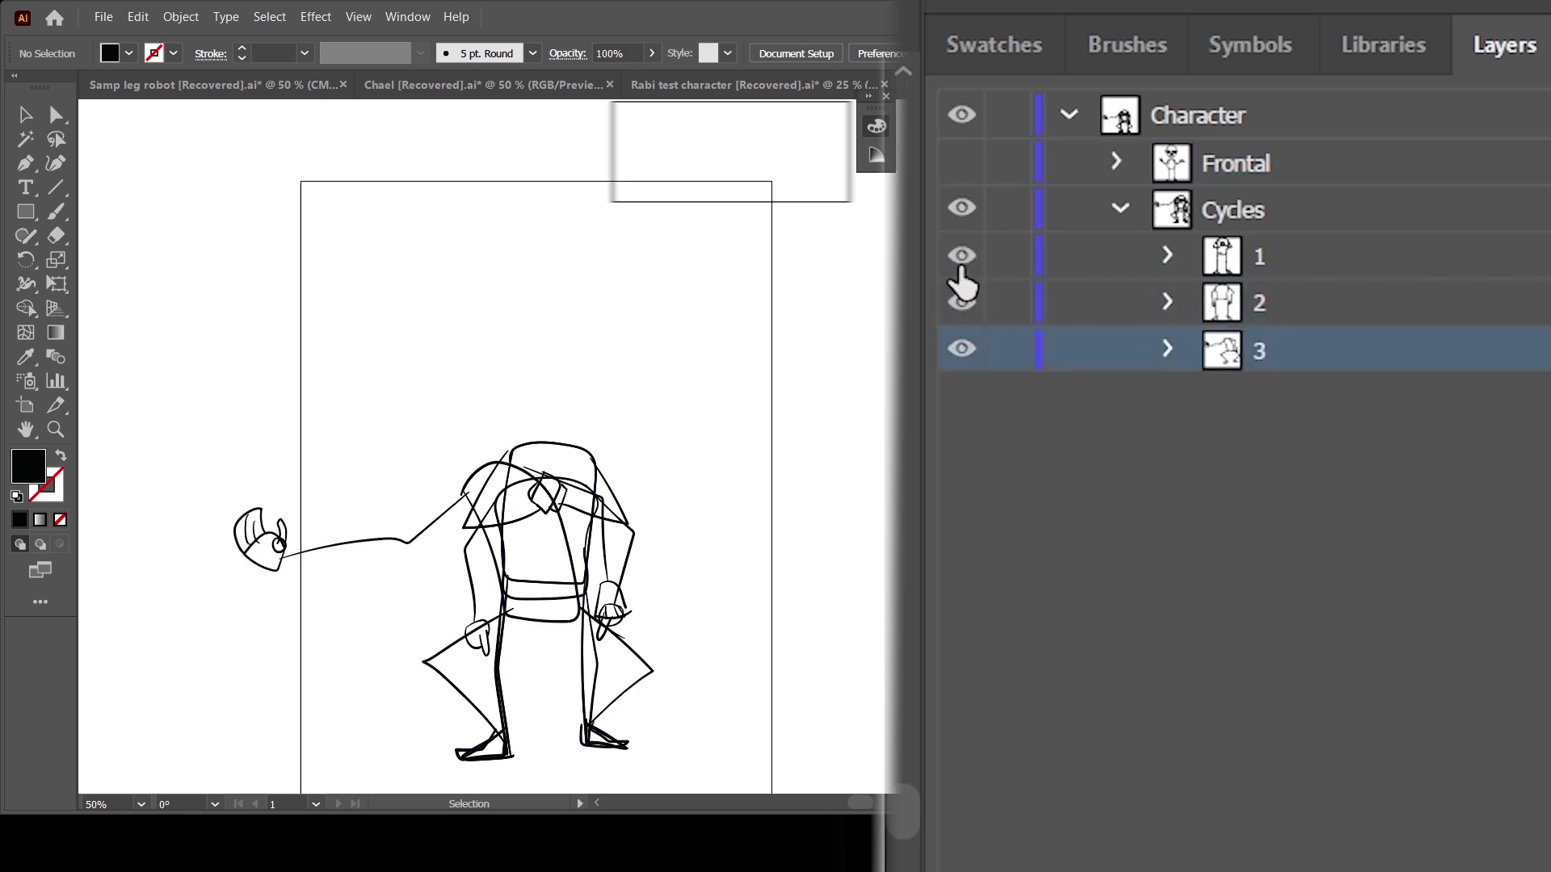
Toggle frames 1 and 2 to view each pose, then restore the frontal character
{"action": "left_click", "coordinate": [961, 256]}
{"action": "left_click", "coordinate": [961, 303]}
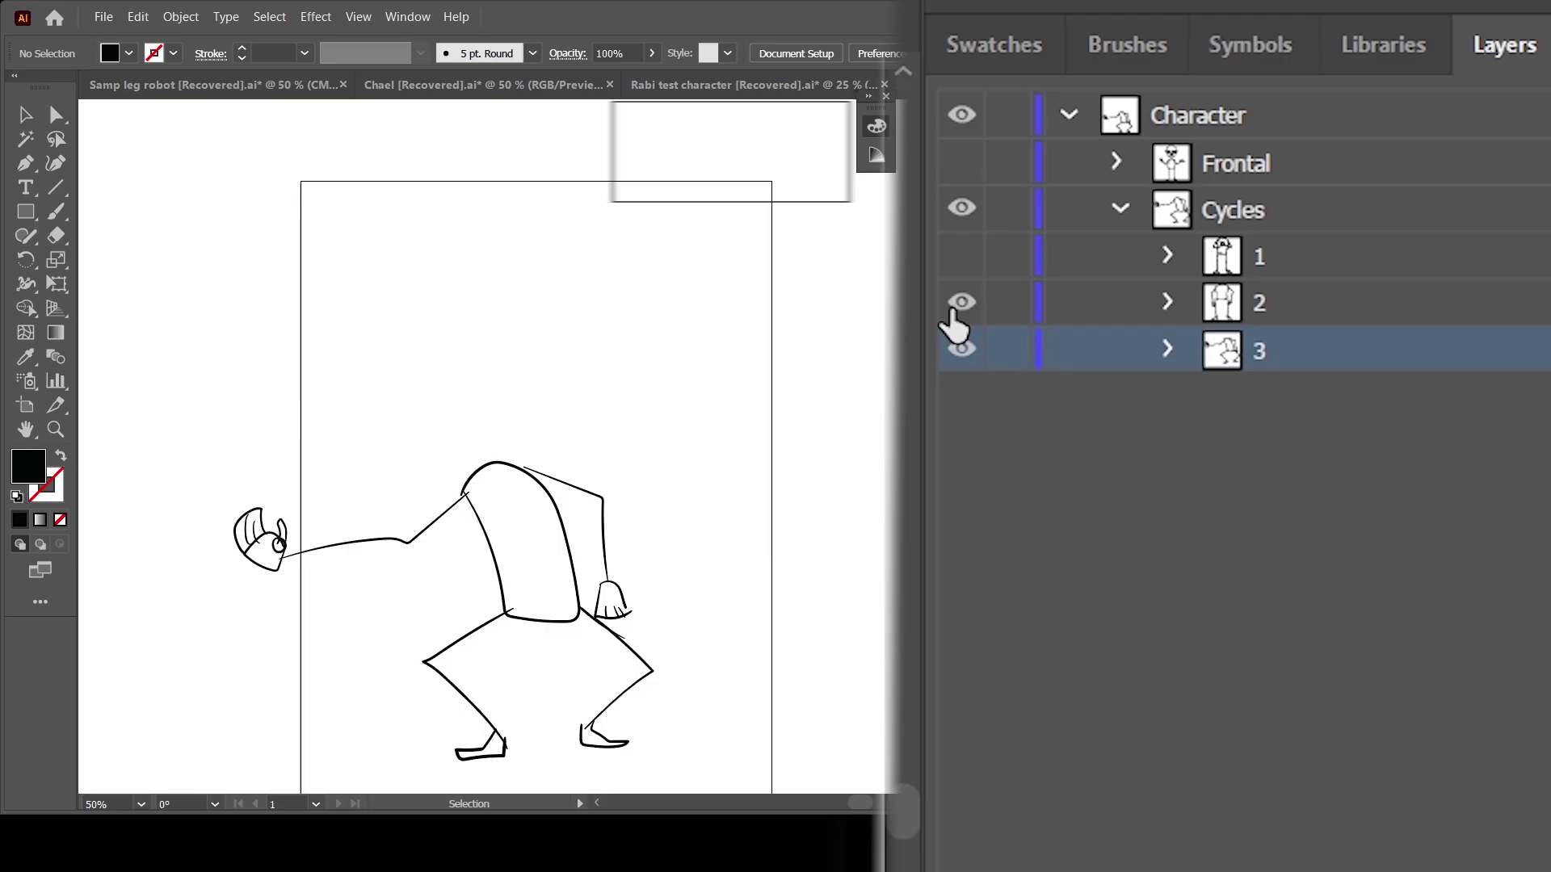
{"action": "left_click", "coordinate": [962, 302]}
{"action": "left_click", "coordinate": [961, 256]}
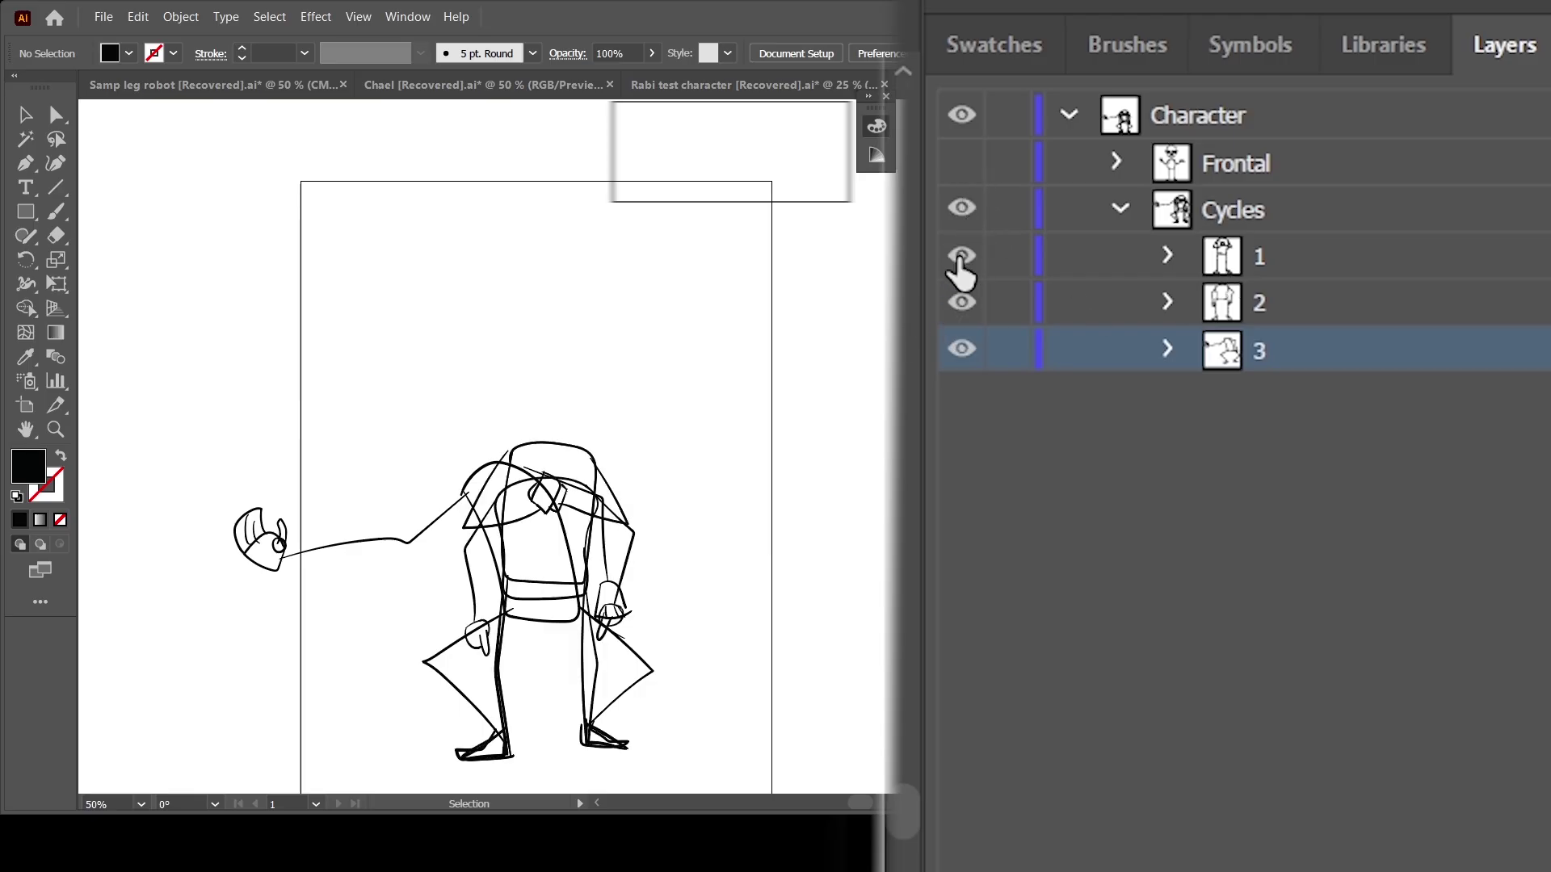
{"action": "left_click", "coordinate": [961, 258]}
{"action": "left_click", "coordinate": [961, 304]}
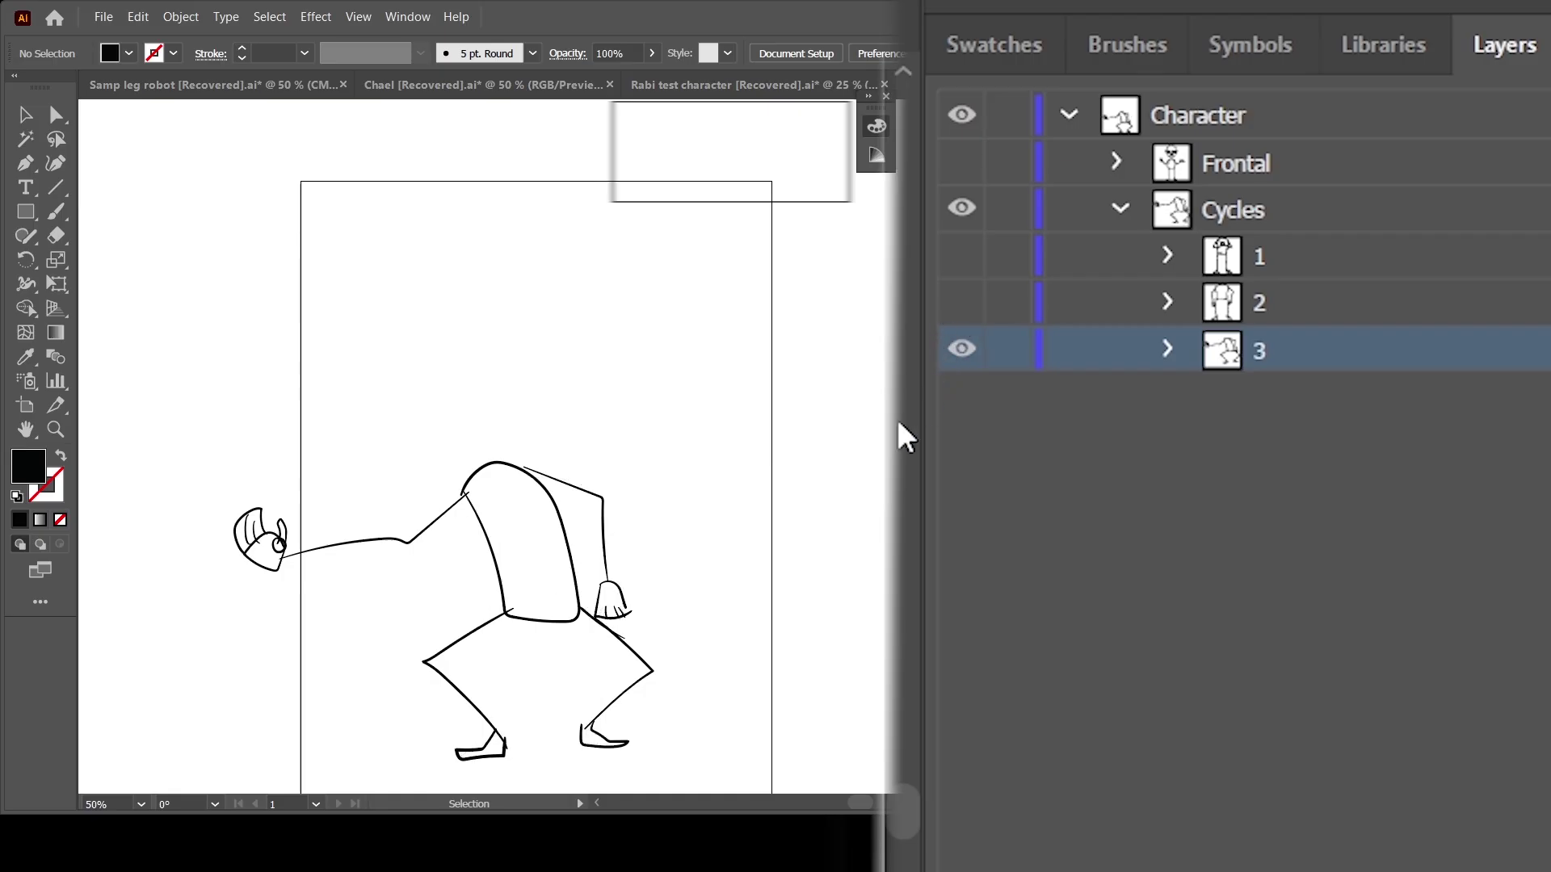
{"action": "left_click", "coordinate": [962, 301]}
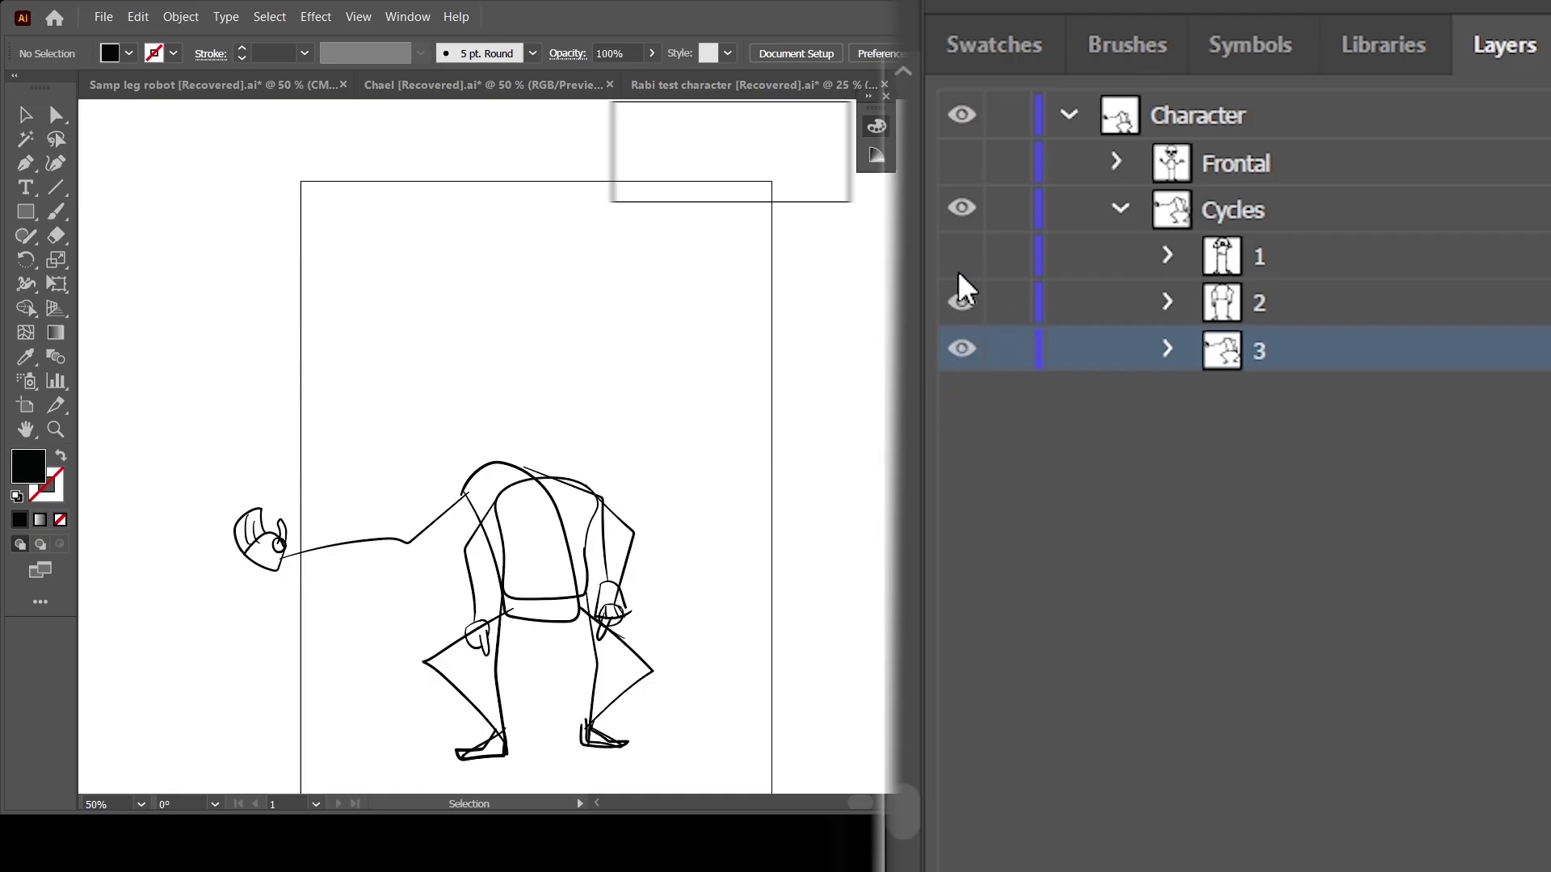
{"action": "left_click", "coordinate": [962, 256]}
{"action": "left_click", "coordinate": [1121, 208]}
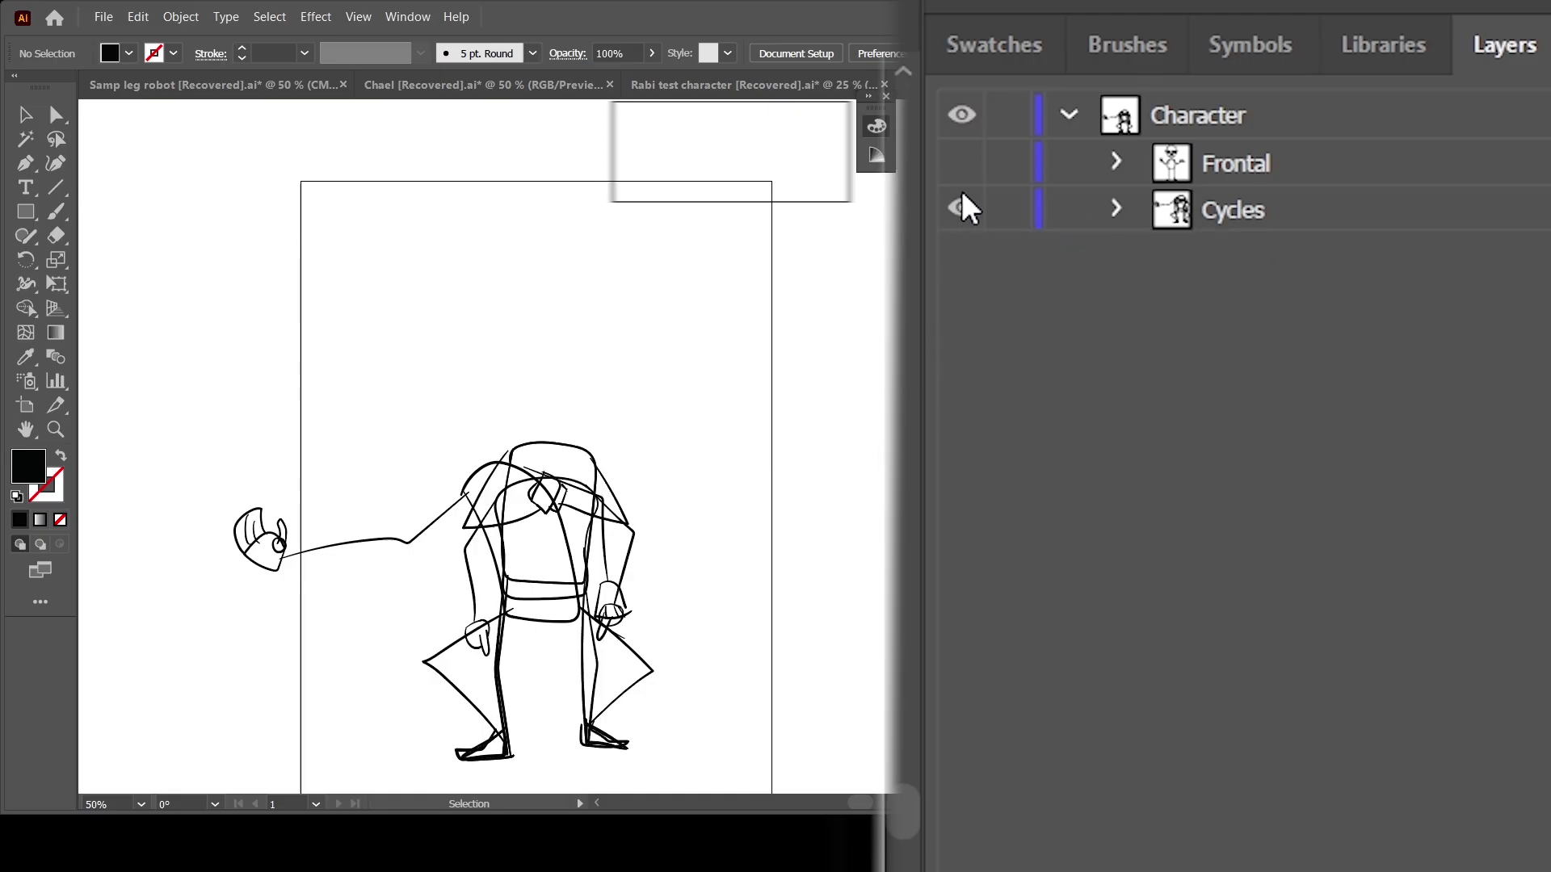
{"action": "left_click", "coordinate": [961, 210]}
{"action": "left_click", "coordinate": [961, 161]}
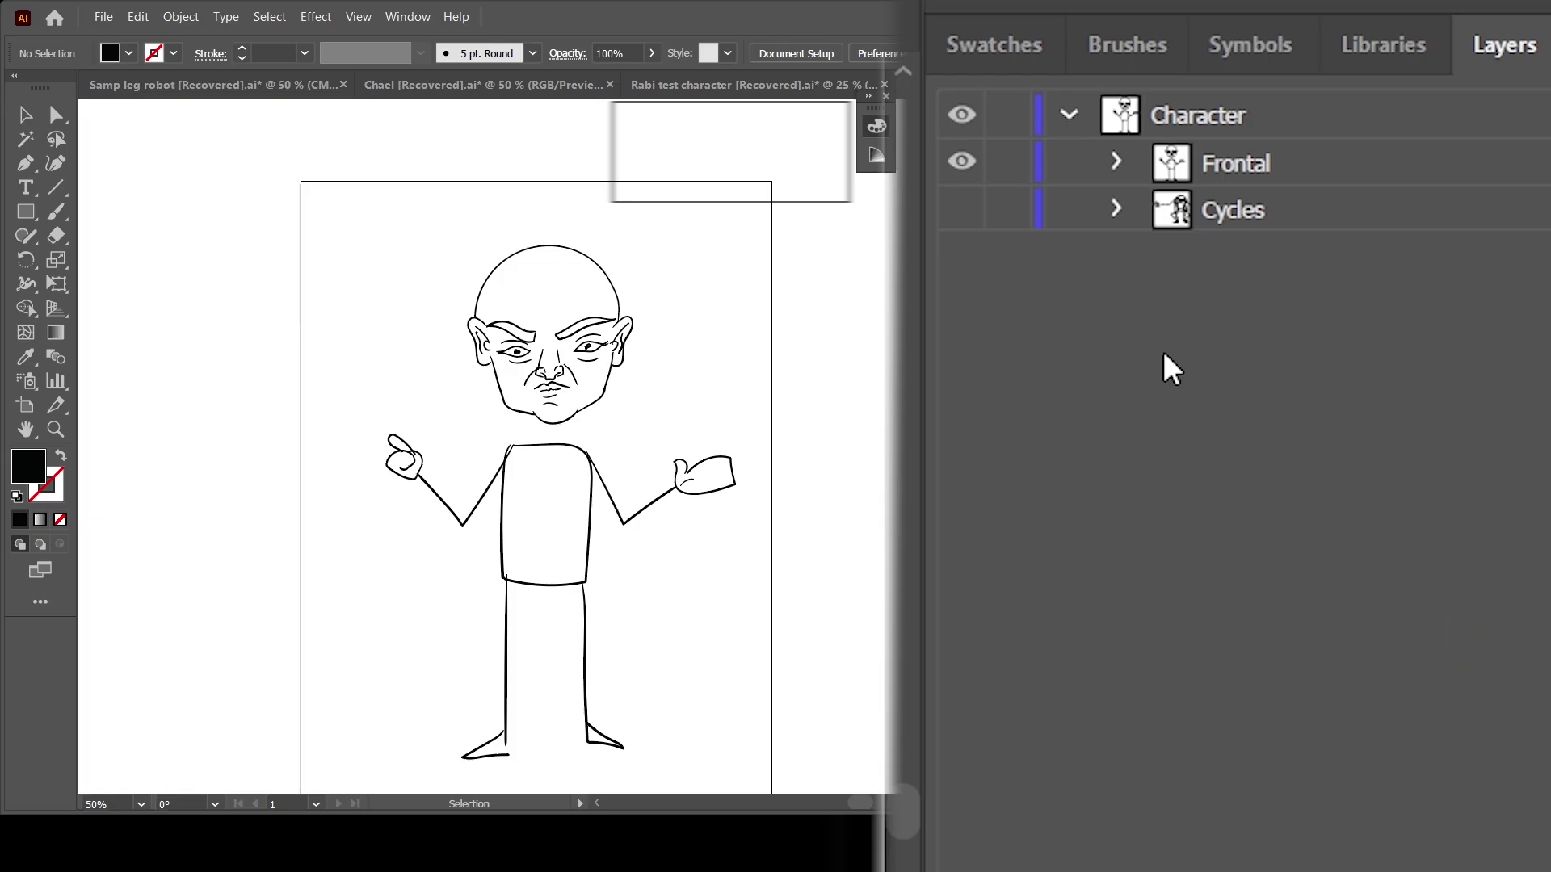
Expand Cycles and Frontal, then Head, to reveal Head, Body and the nested Head group
{"action": "left_click", "coordinate": [1216, 217]}
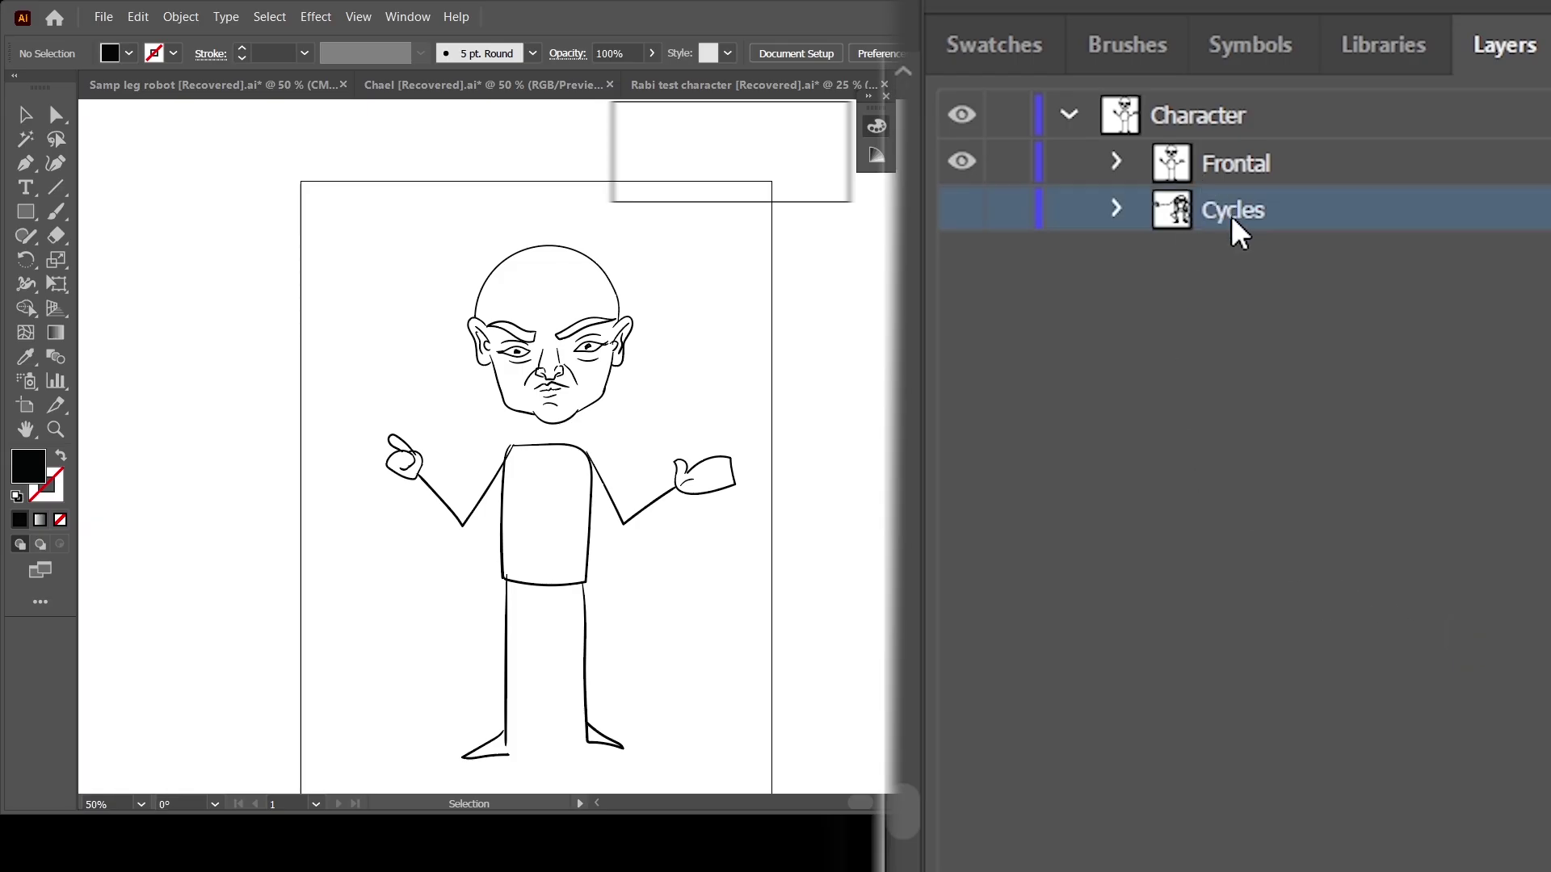
{"action": "left_click", "coordinate": [1115, 210]}
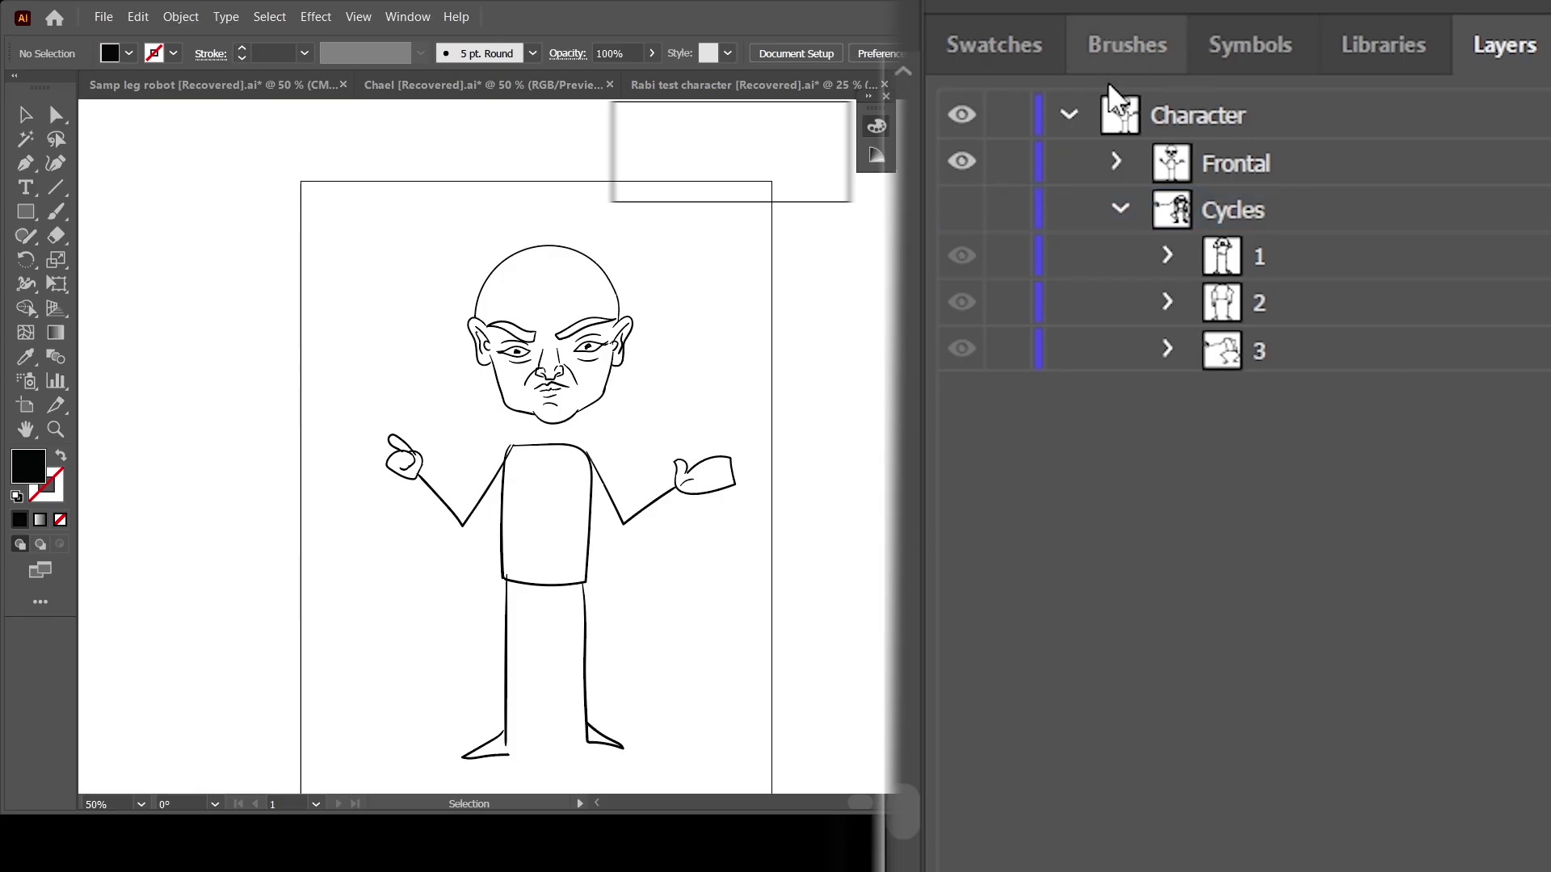
{"action": "left_click", "coordinate": [1117, 161]}
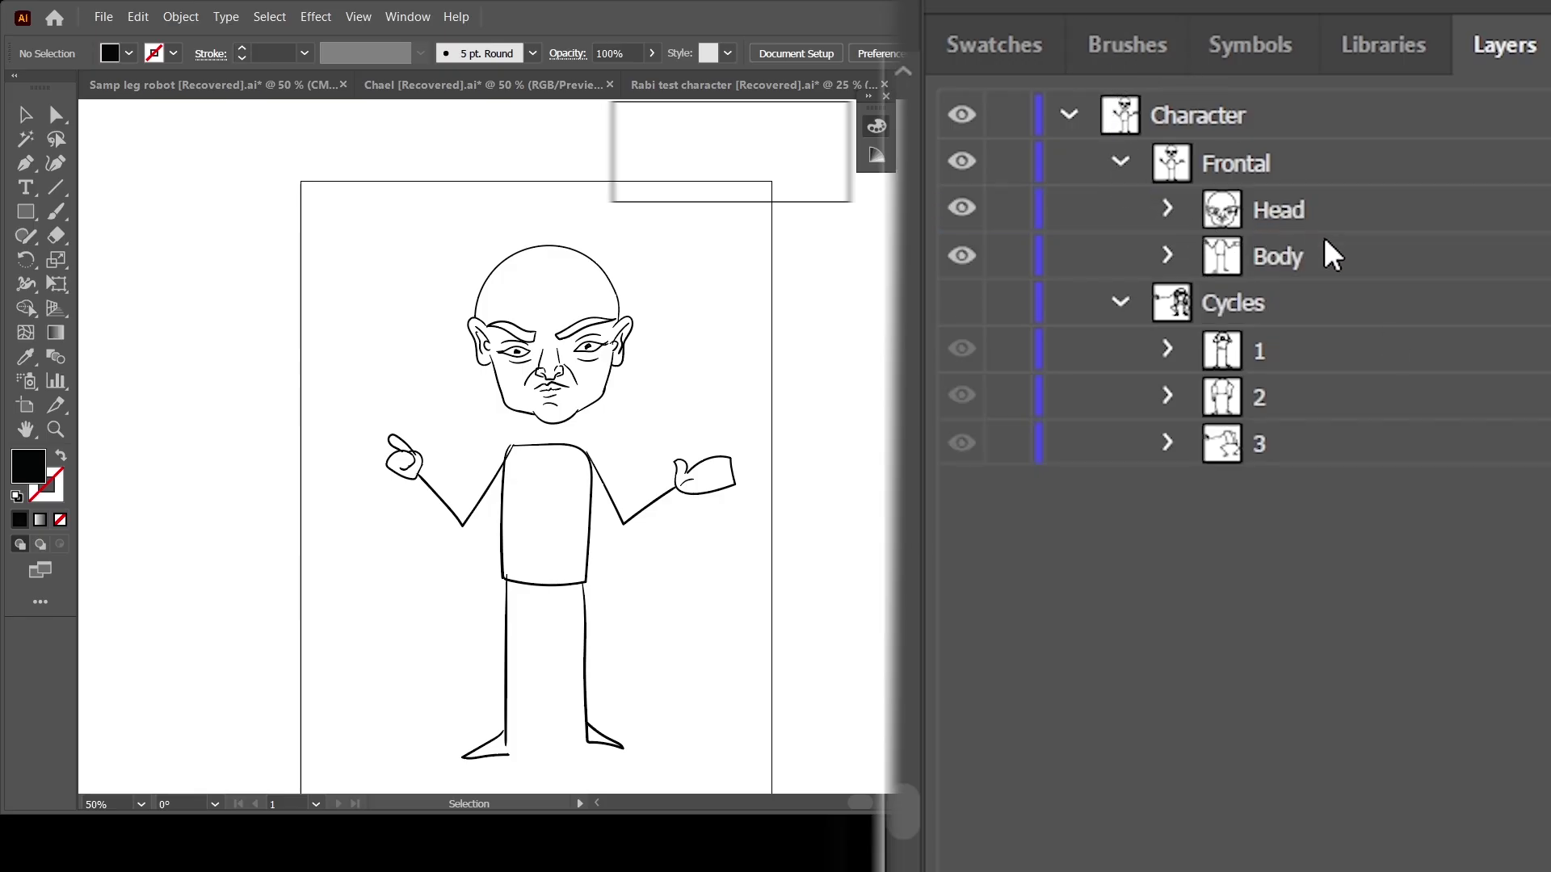
{"action": "left_click", "coordinate": [1289, 217]}
{"action": "left_click", "coordinate": [1291, 260]}
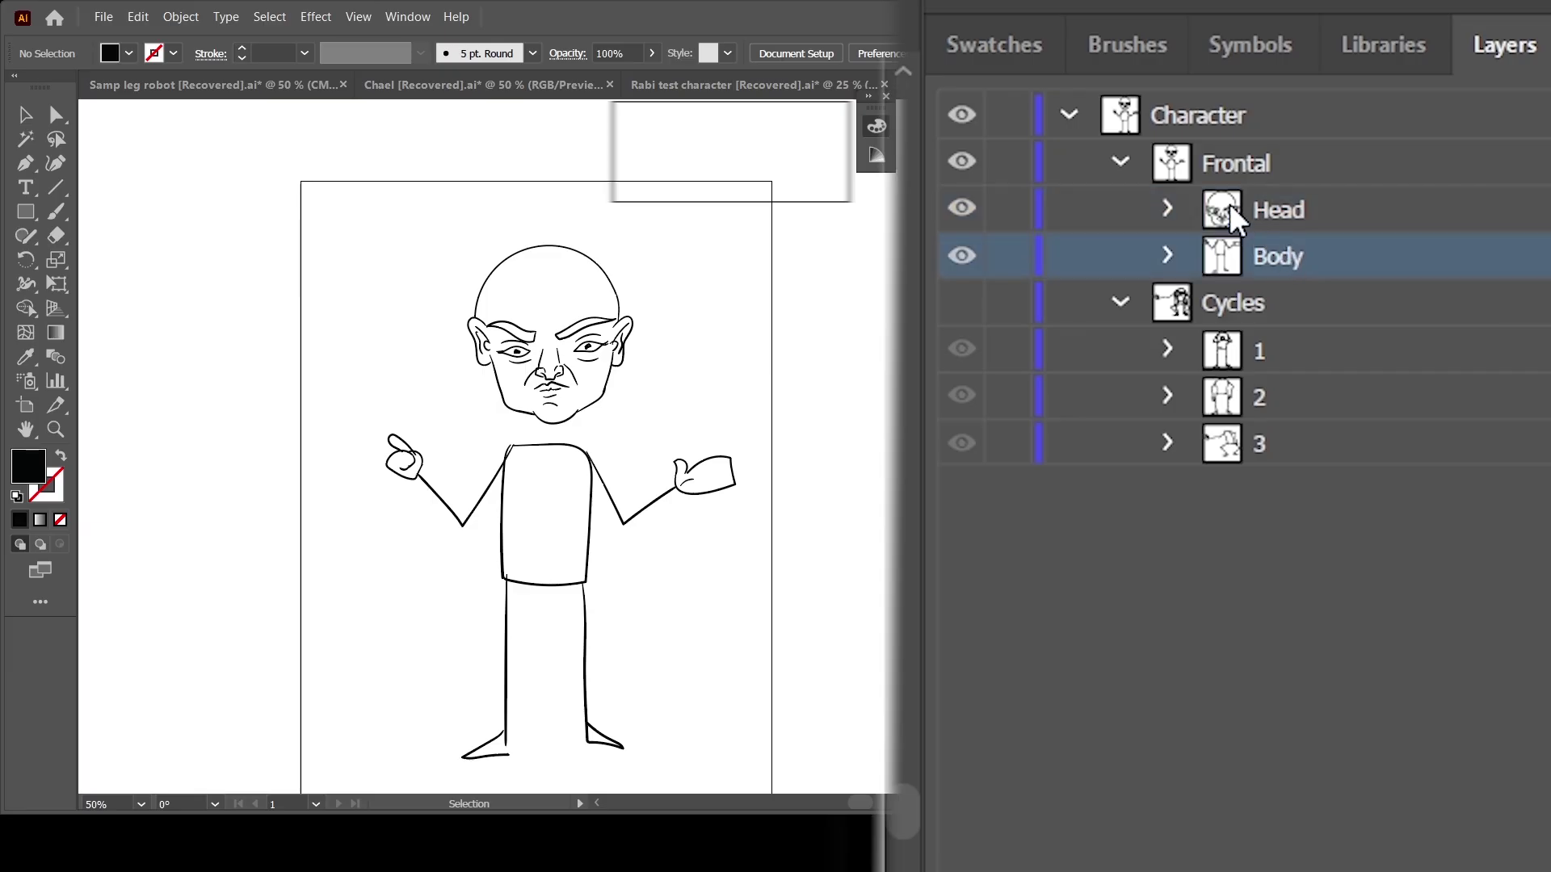
{"action": "left_click", "coordinate": [1167, 208]}
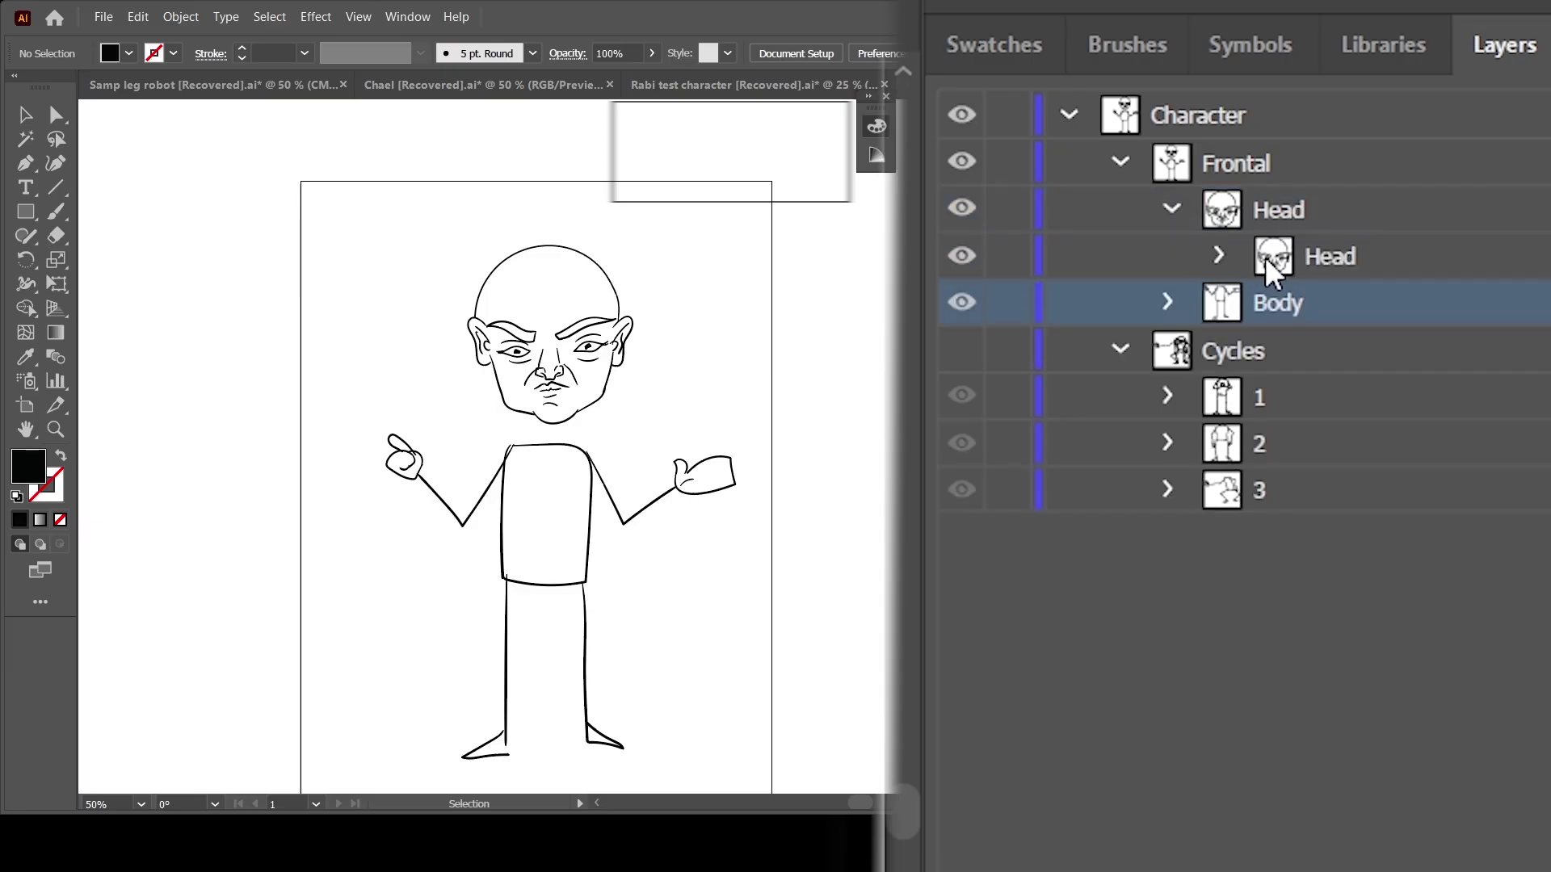
{"action": "left_click", "coordinate": [1326, 257]}
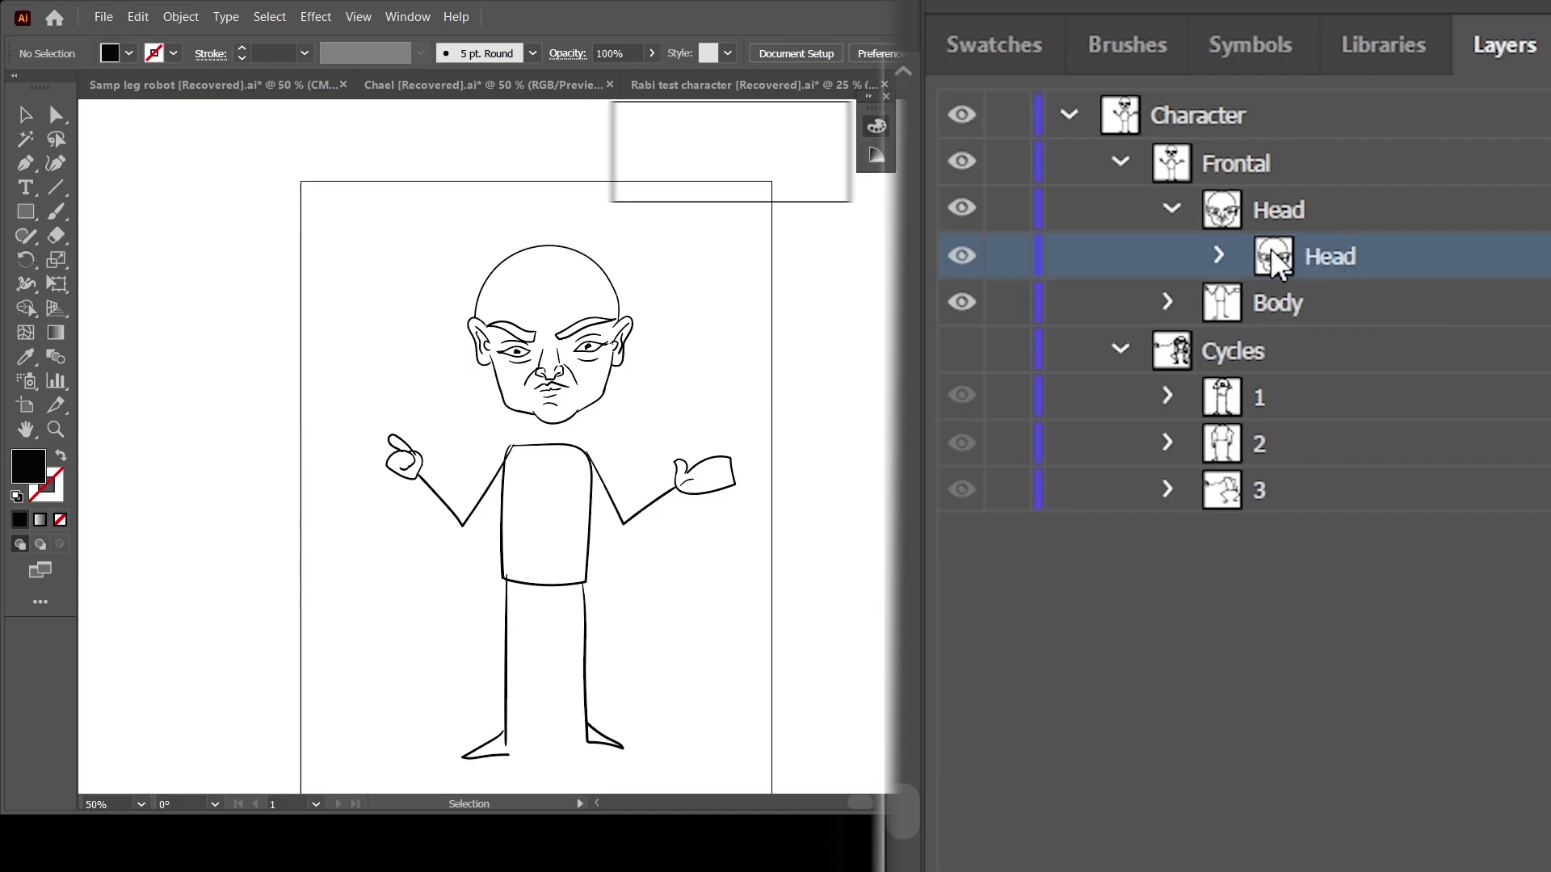
Expand the nested Head and FFT groups and inspect the Mouth layer's mouth shapes
{"action": "left_click", "coordinate": [1219, 256]}
{"action": "left_click", "coordinate": [1270, 303]}
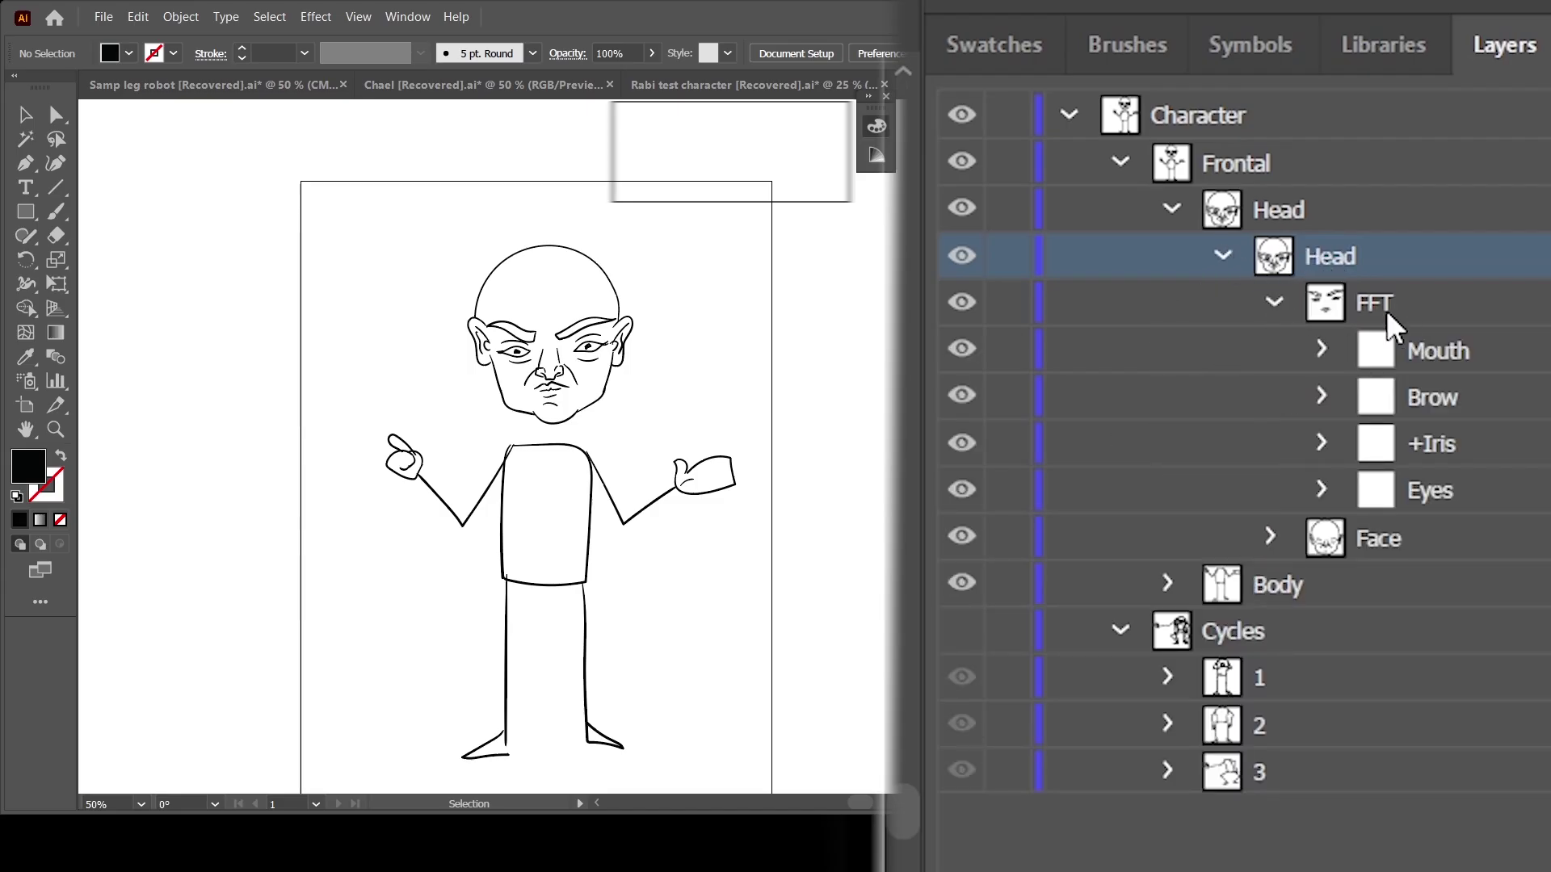
{"action": "left_click", "coordinate": [1437, 362]}
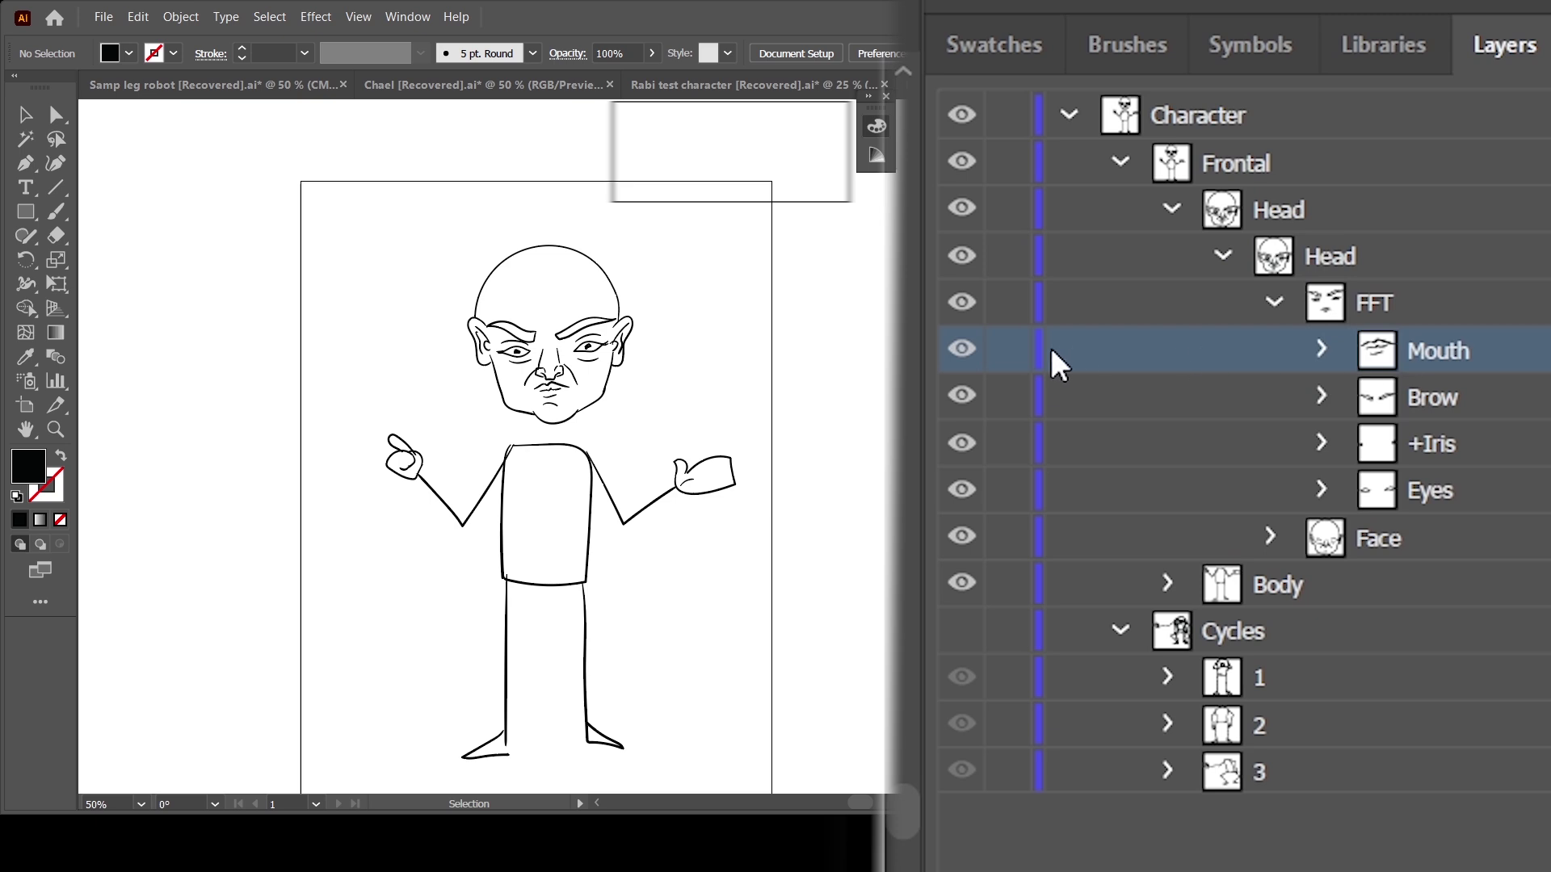
{"action": "left_click", "coordinate": [1322, 349]}
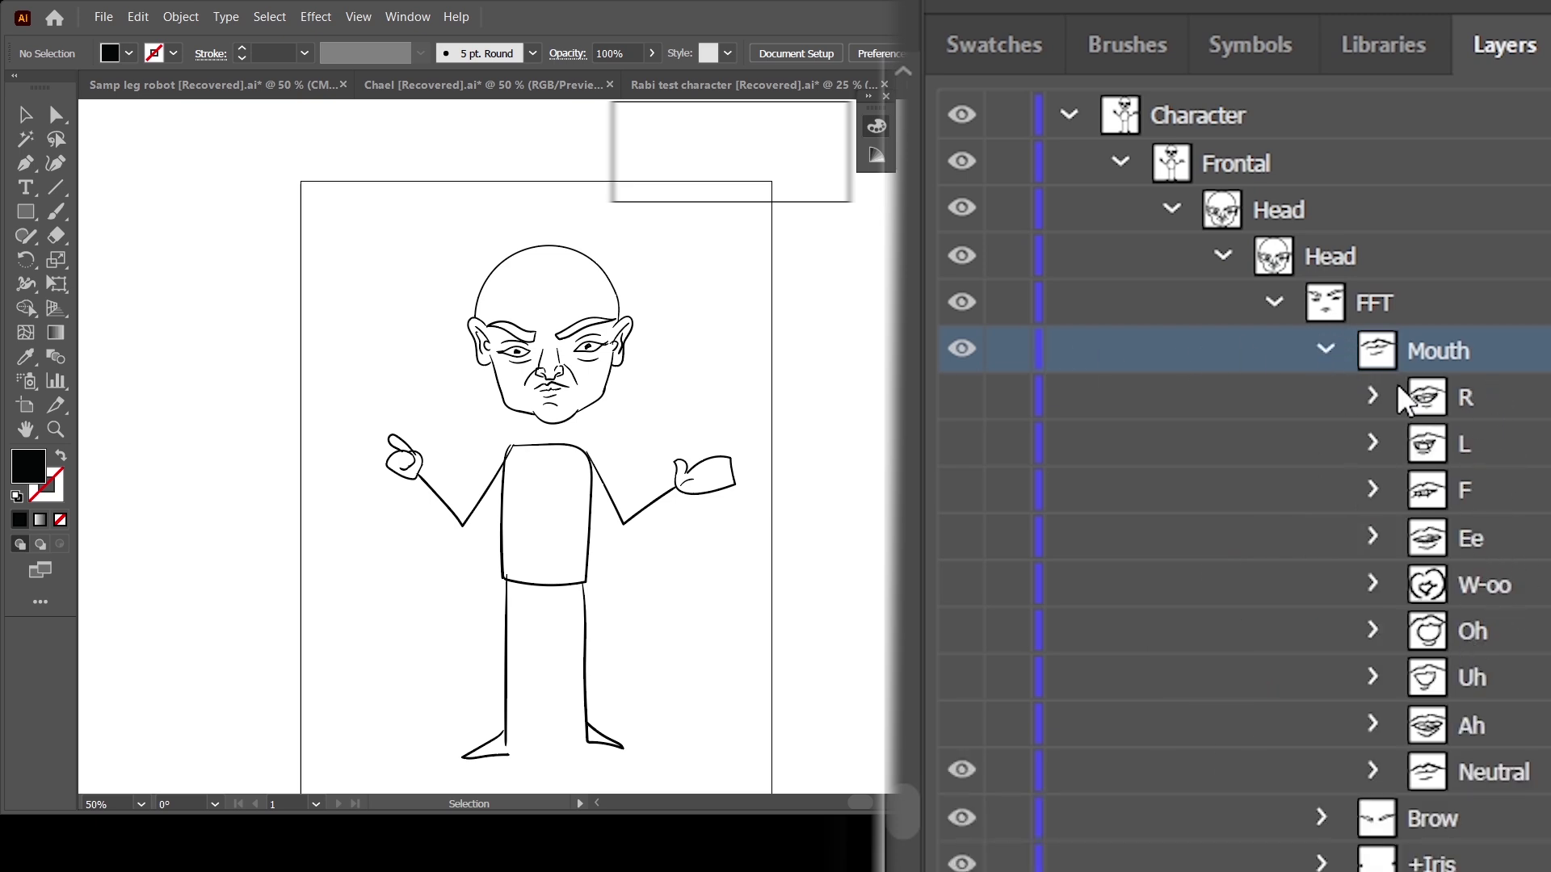
{"action": "left_click", "coordinate": [1325, 350]}
Inspect the Brow, +Iris and Eyes layers, including Eyes' Blink, Close, 11 and D
{"action": "left_click", "coordinate": [1450, 406]}
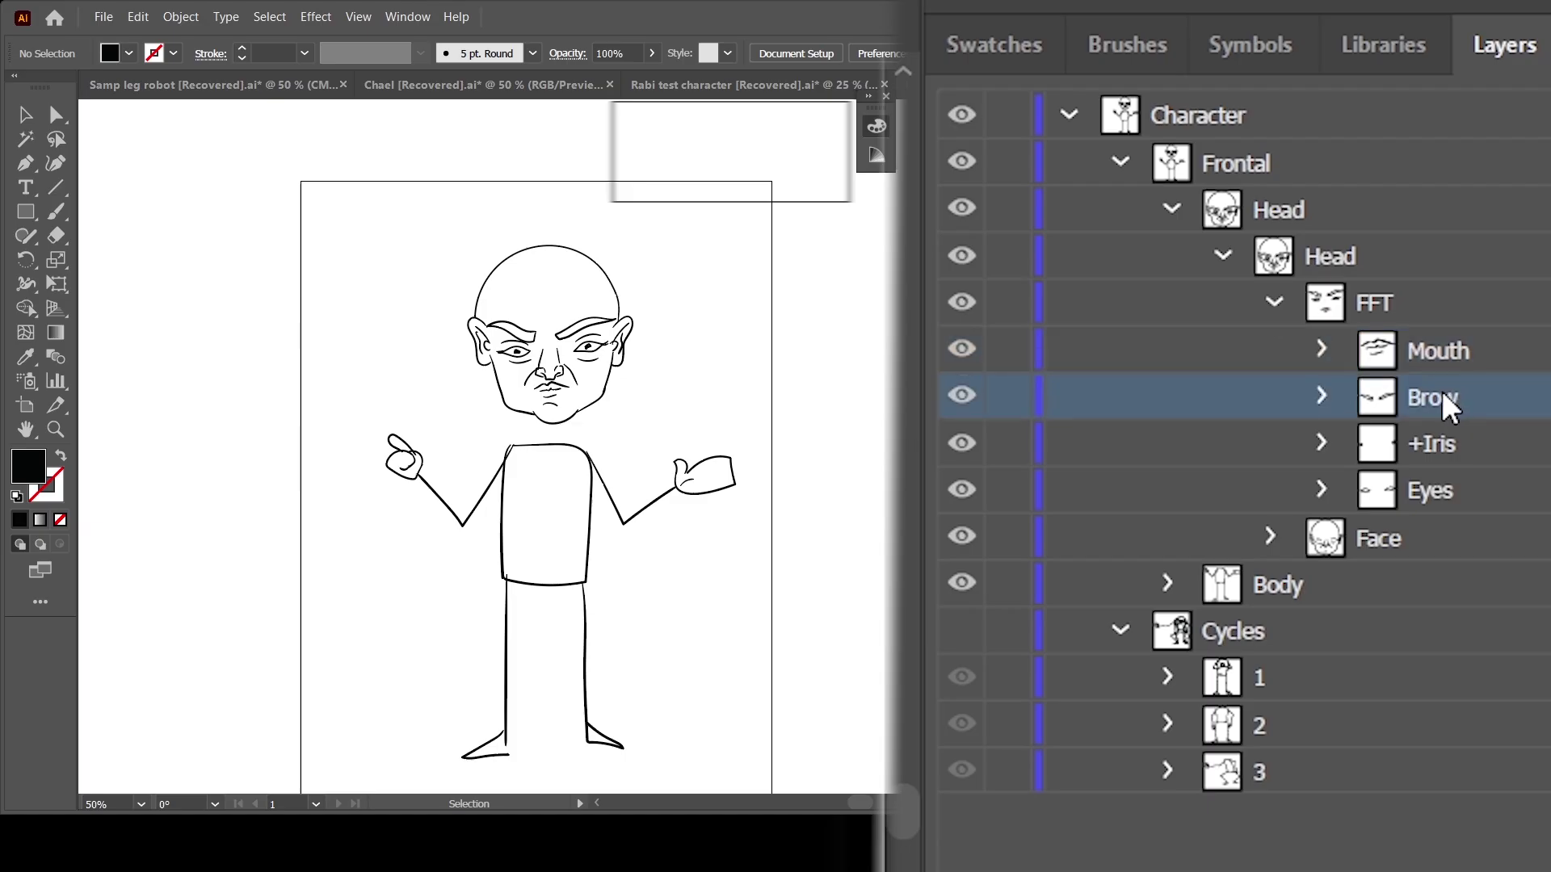
{"action": "left_click", "coordinate": [1456, 457]}
{"action": "left_click", "coordinate": [1445, 502]}
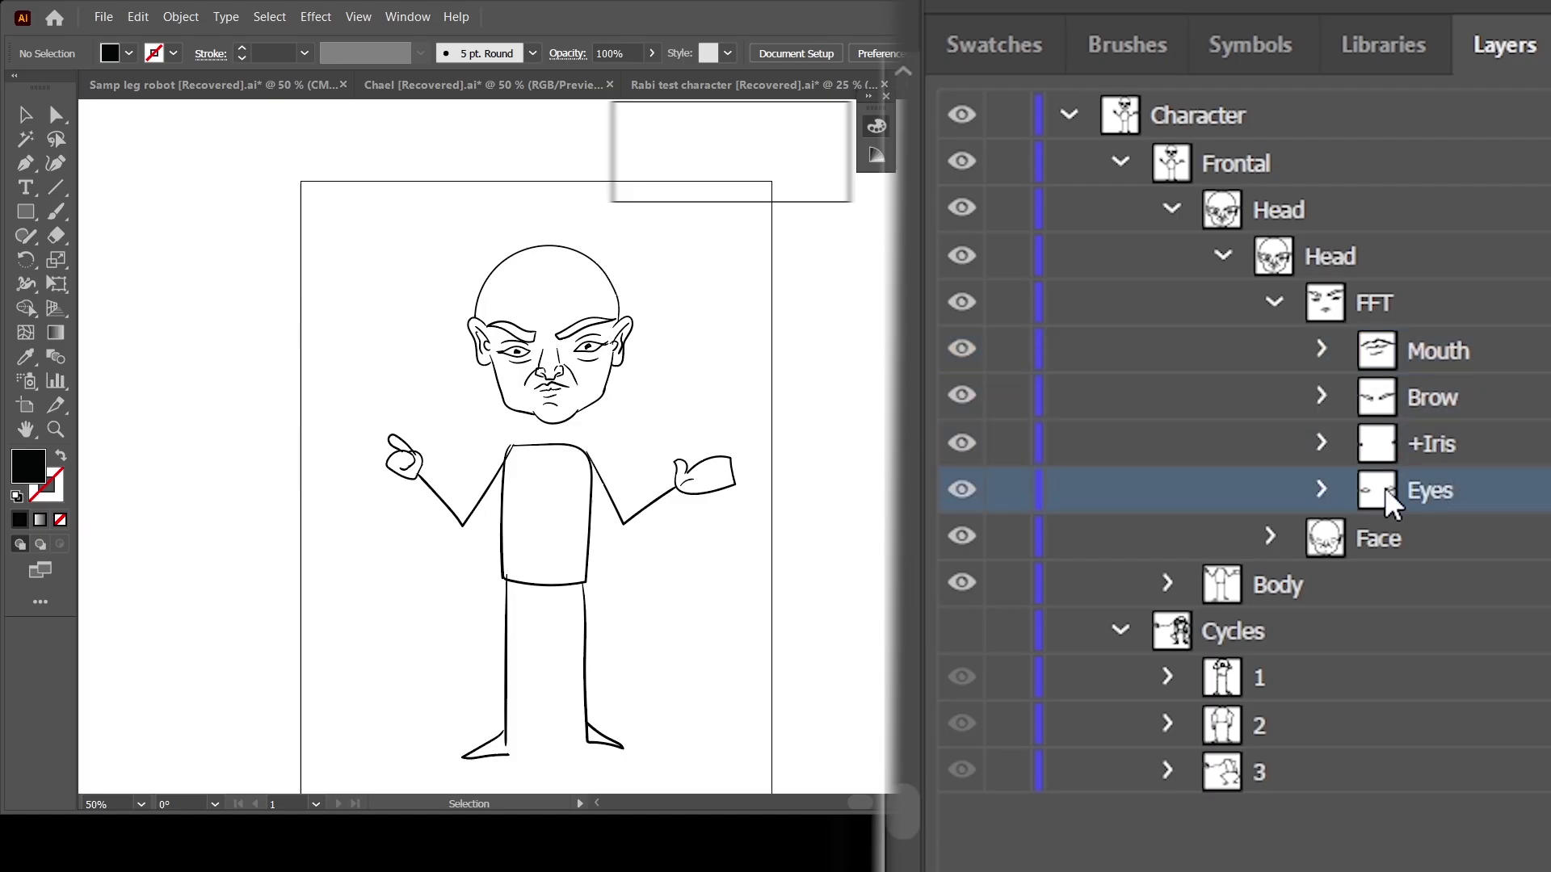
{"action": "left_click", "coordinate": [1322, 490]}
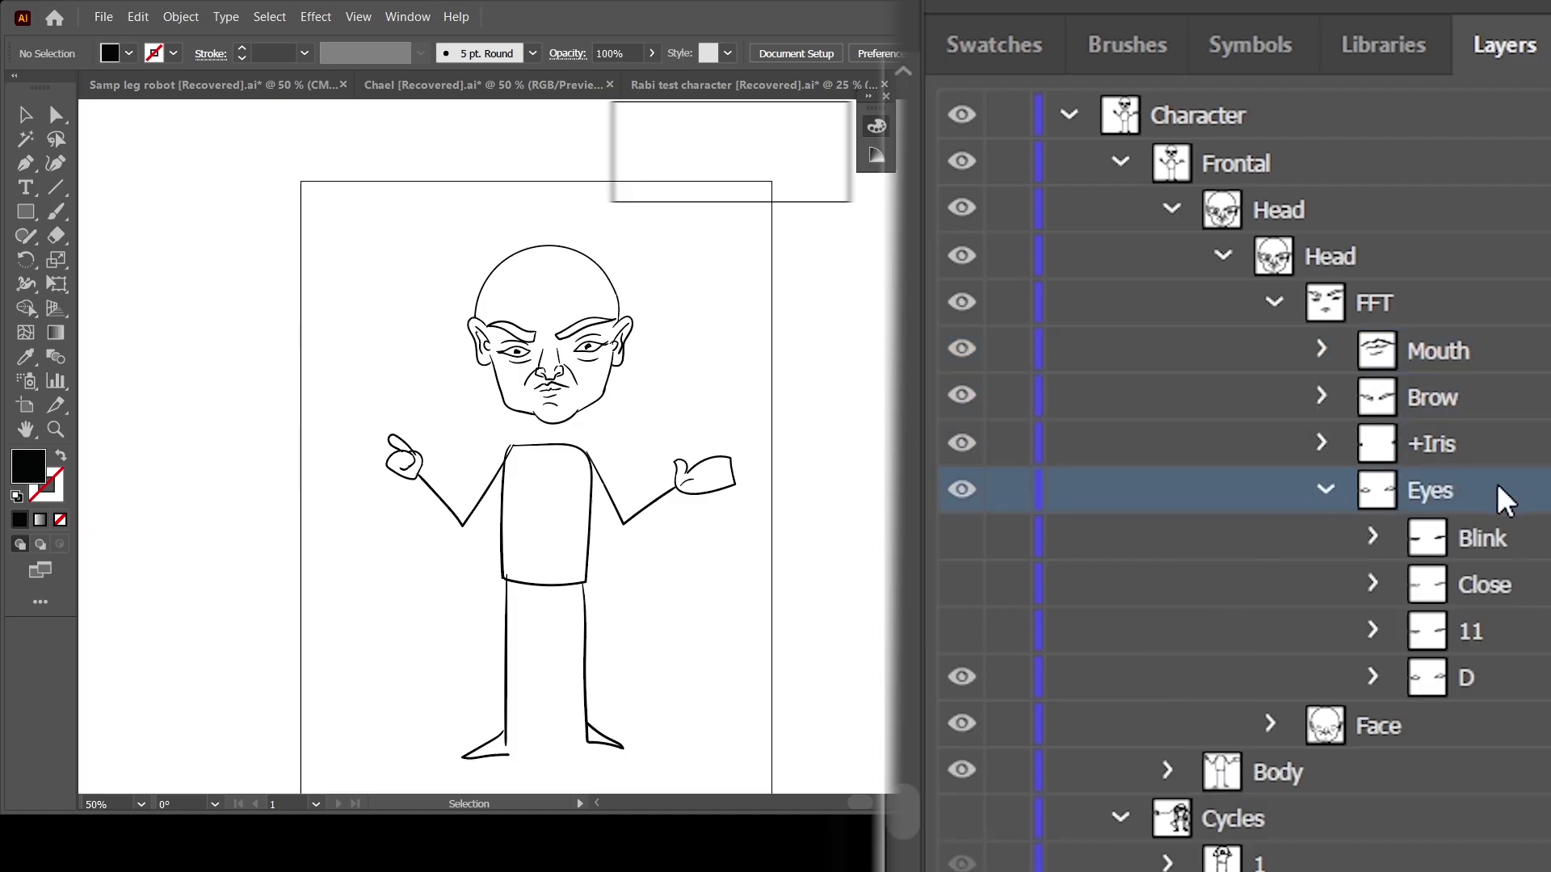
{"action": "left_click", "coordinate": [1507, 544]}
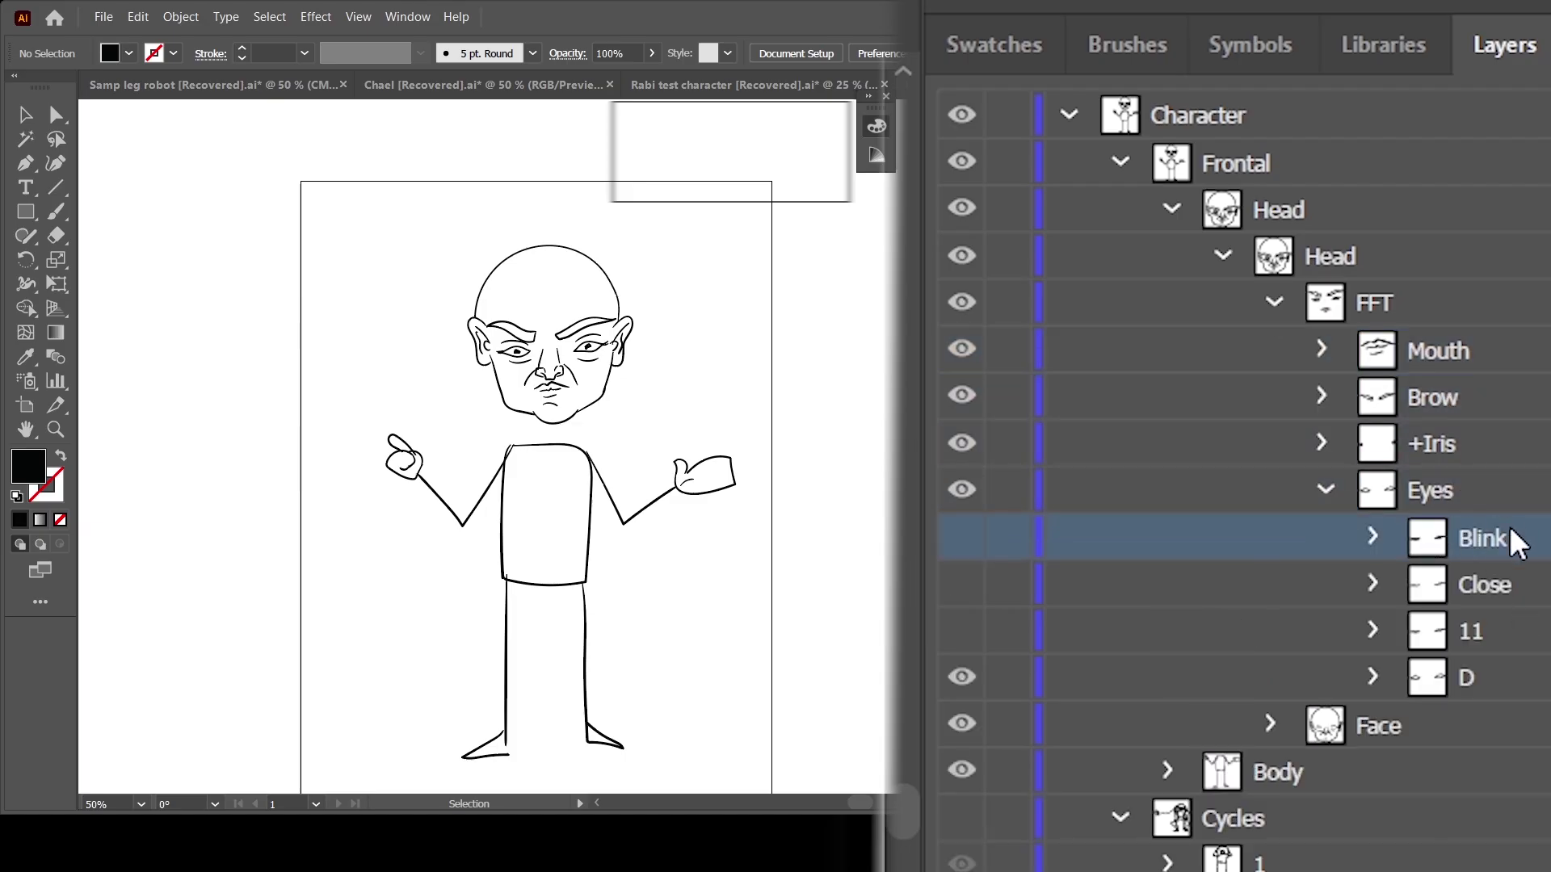
{"action": "left_click", "coordinate": [1325, 490]}
Collapse the nested Head, outer Head and Frontal layers
{"action": "left_click", "coordinate": [1223, 255]}
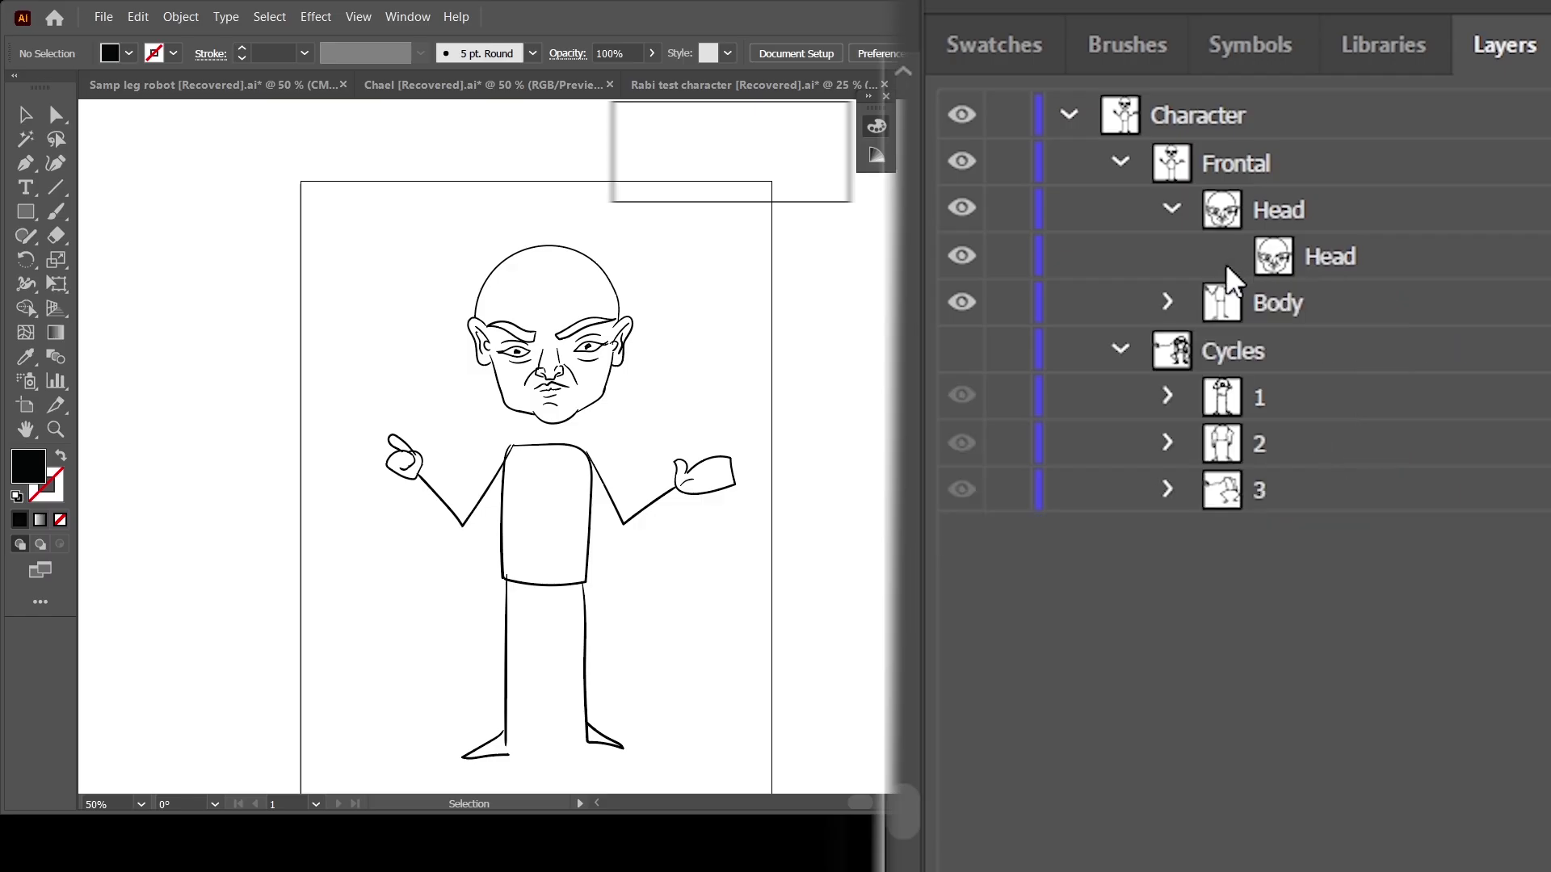
{"action": "left_click", "coordinate": [1171, 210]}
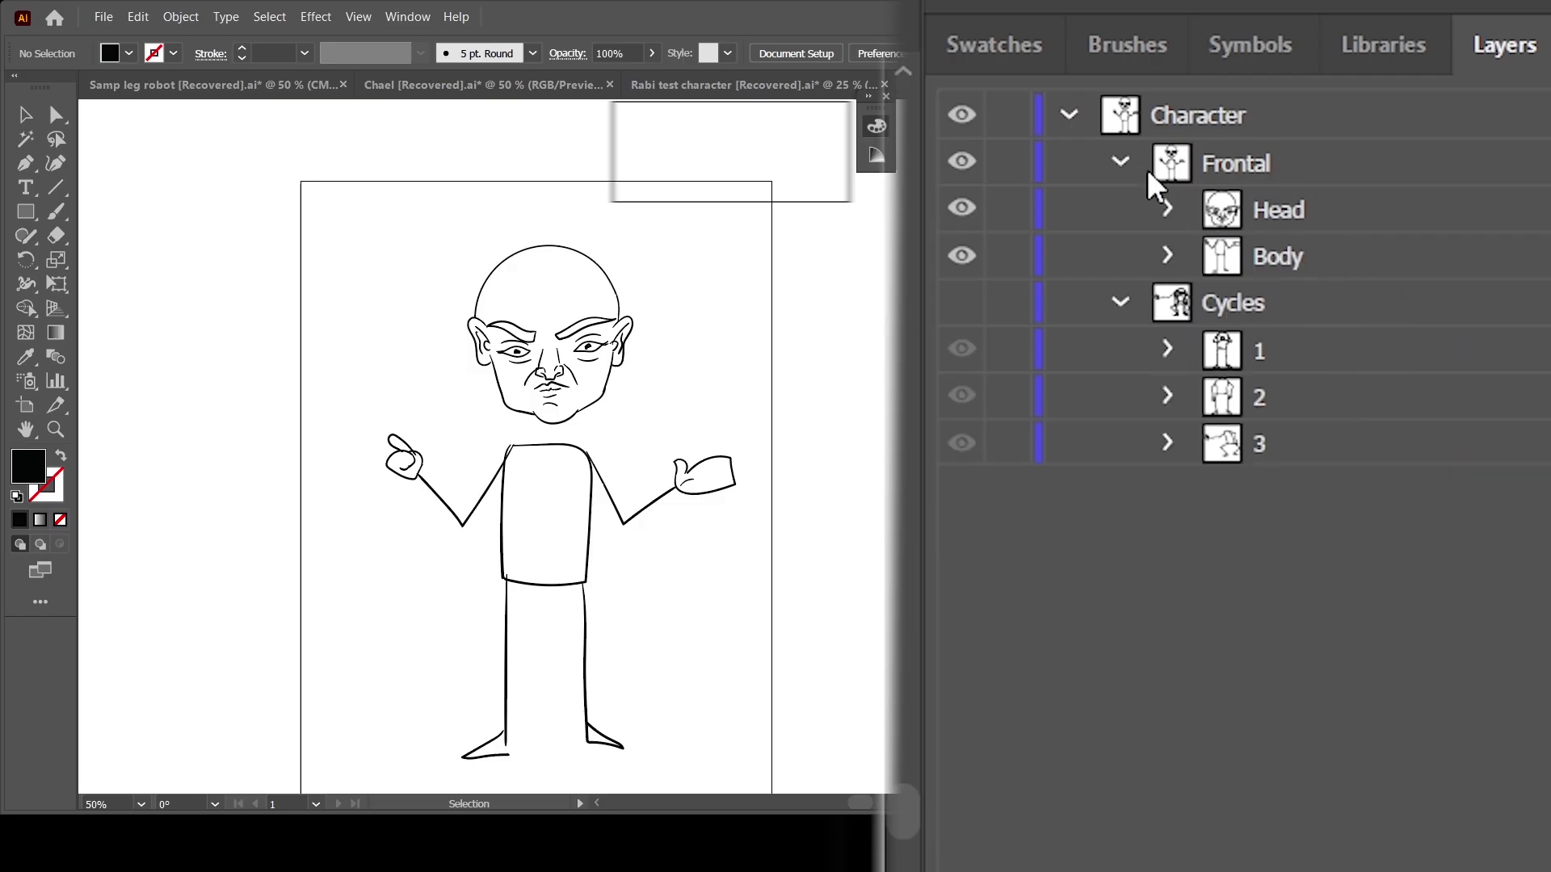
{"action": "left_click", "coordinate": [1124, 164]}
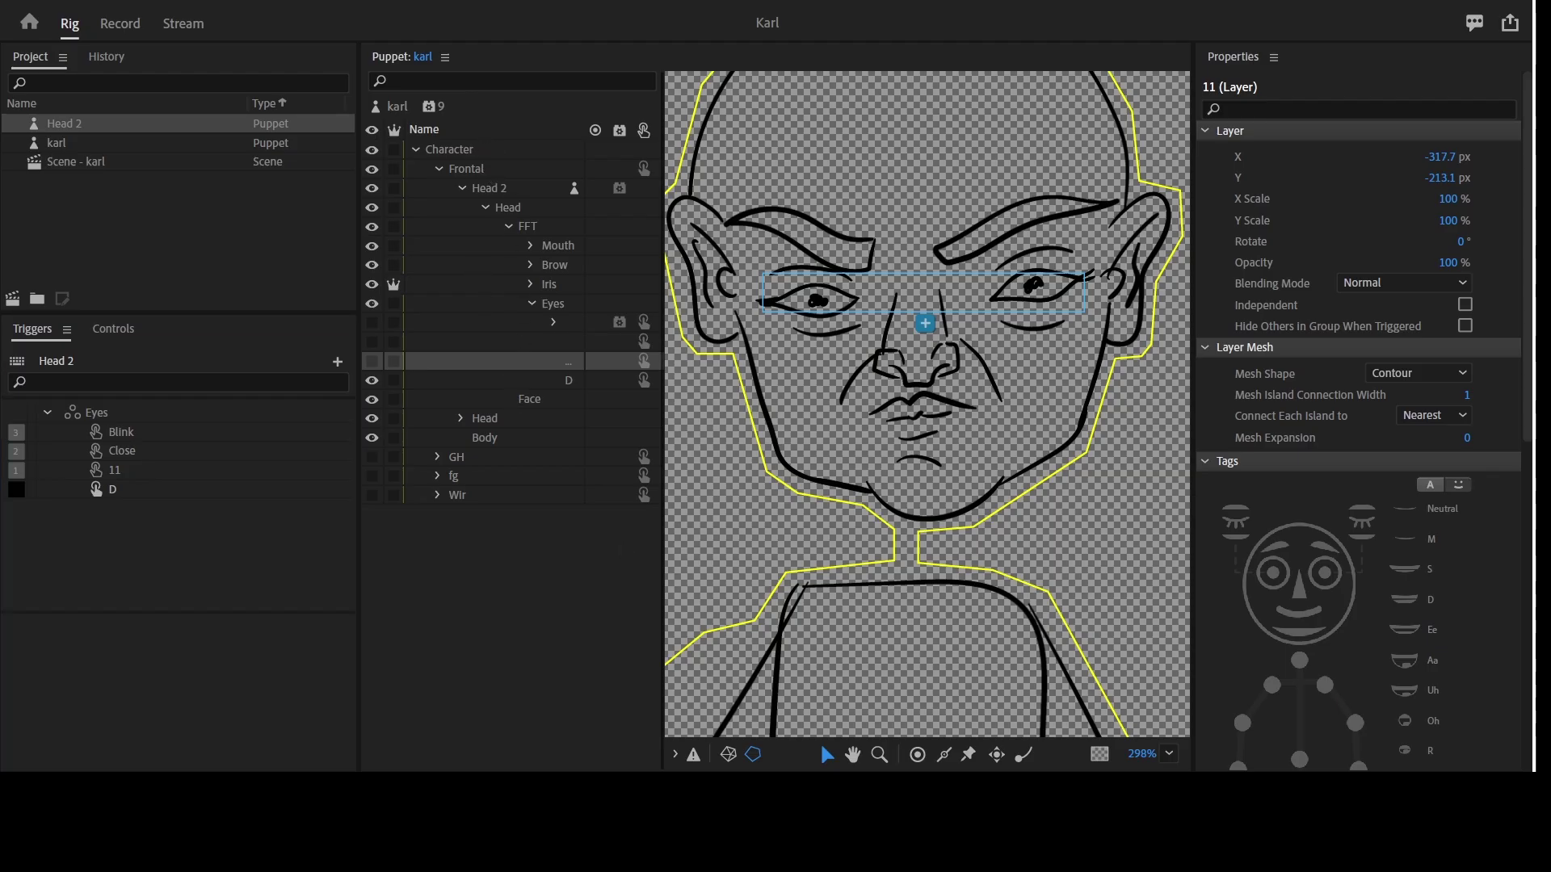
Clear the selection and collapse the Head 2 and Frontal groups
{"action": "left_click", "coordinate": [398, 585]}
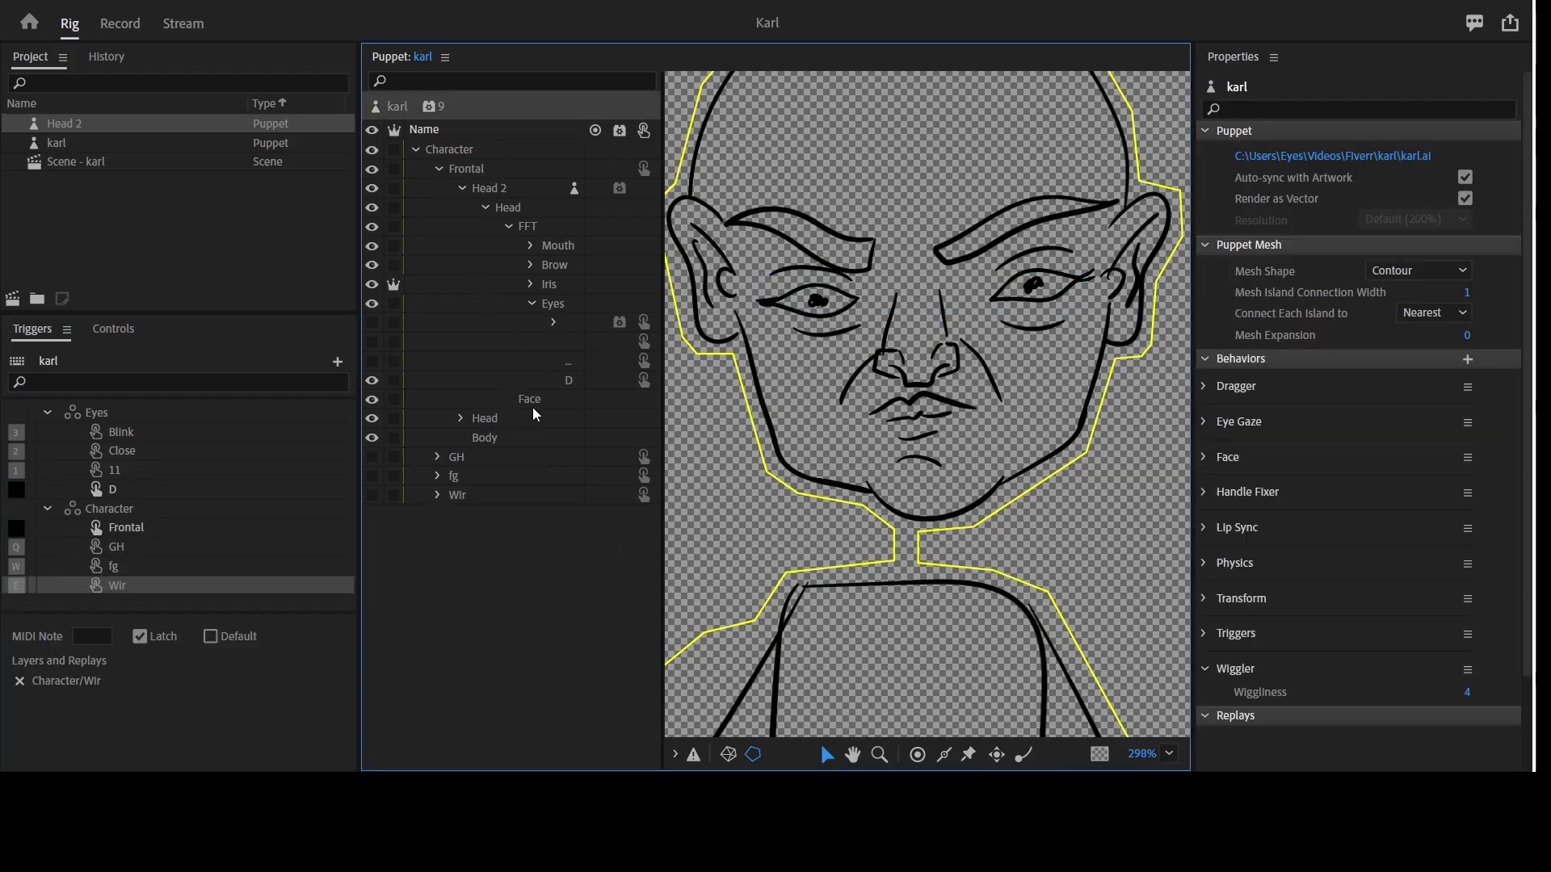
{"action": "left_click", "coordinate": [462, 187]}
{"action": "left_click", "coordinate": [437, 168]}
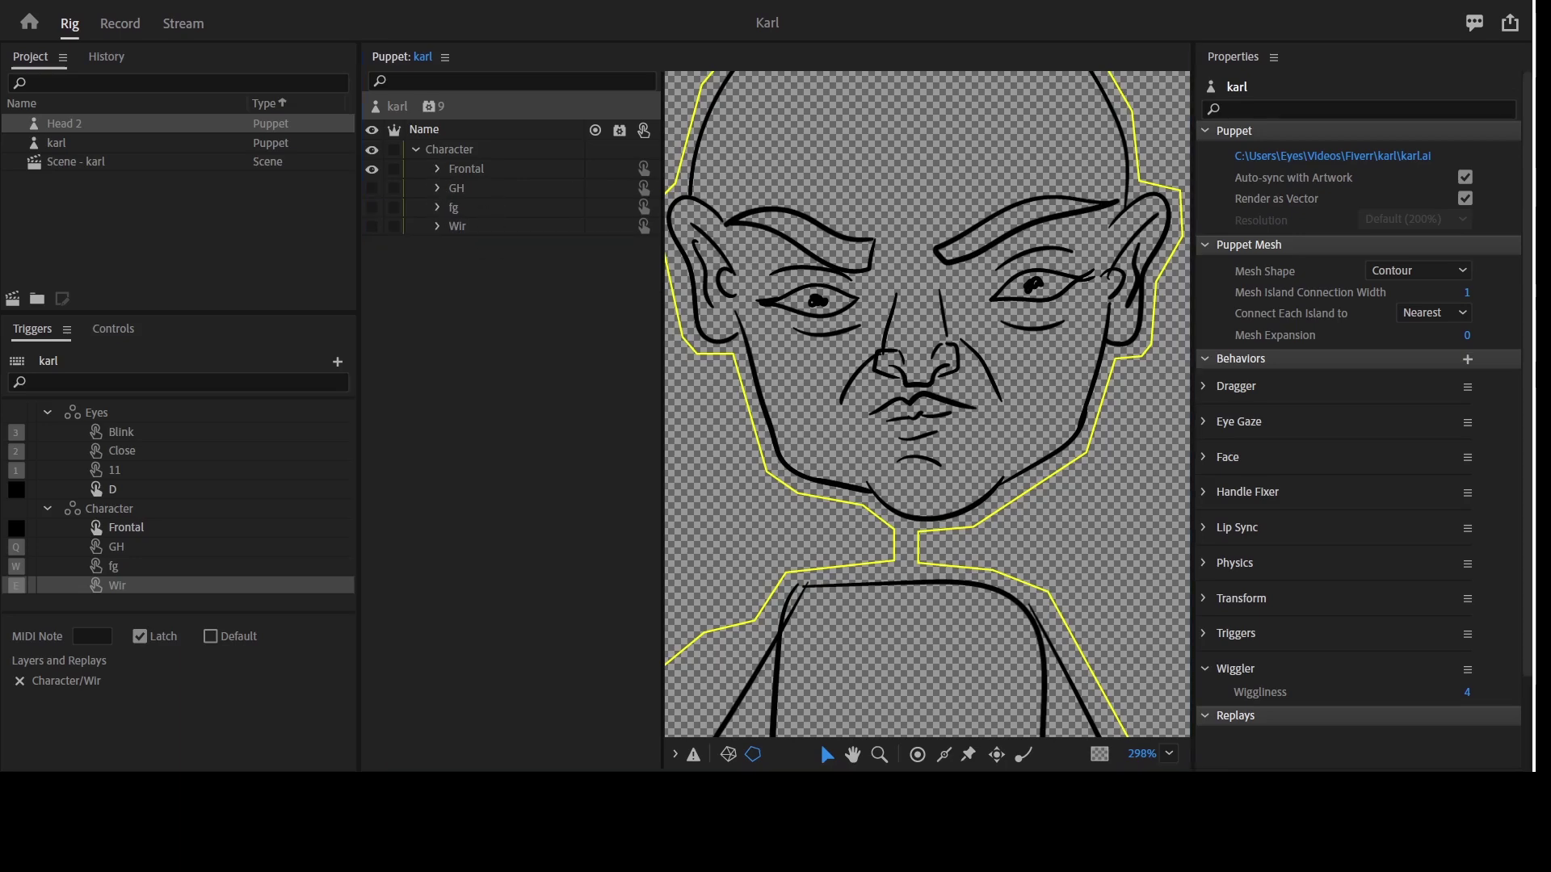
Group GH, fg and Wir as Cycles and inspect the D trigger's settings
{"action": "key", "text": "ctrl+z"}
{"action": "left_click", "coordinate": [541, 724]}
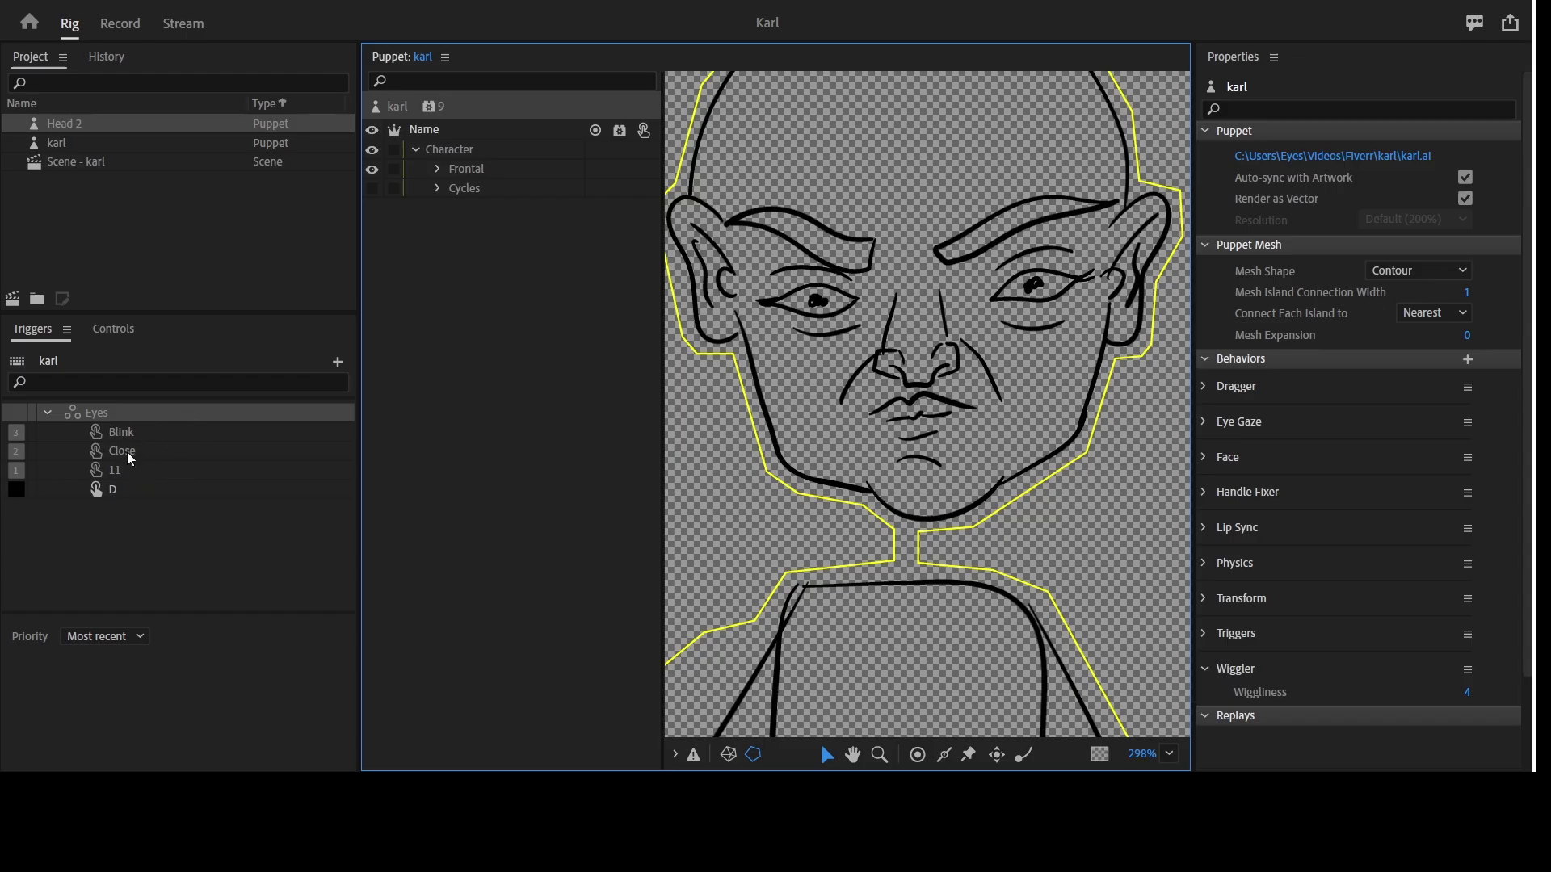
{"action": "left_click", "coordinate": [116, 491]}
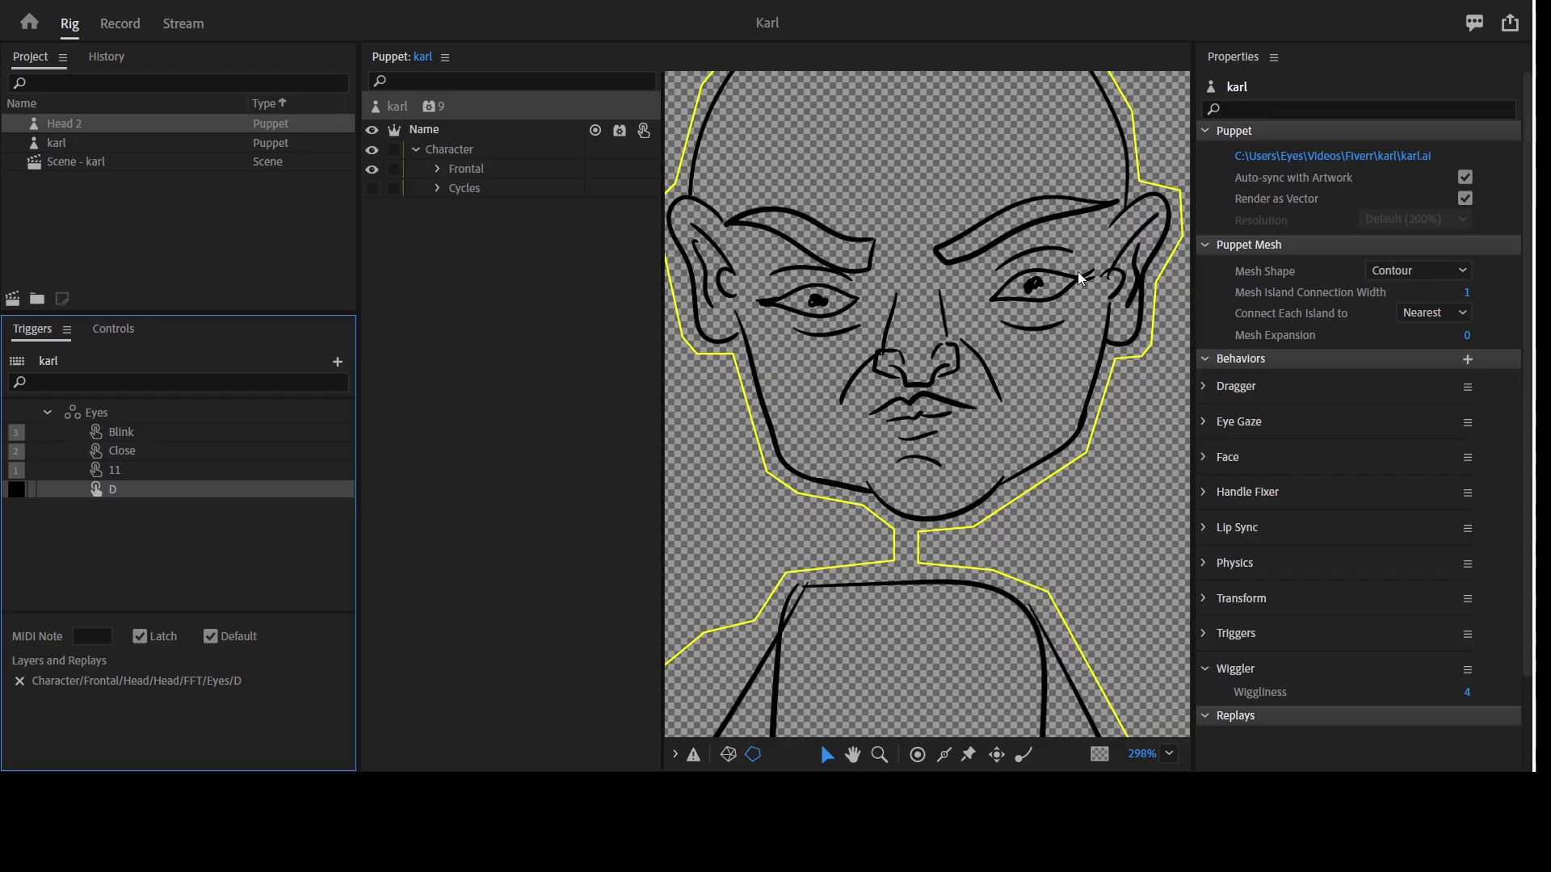
Delete the Head 2 layer from the Frontal group
{"action": "left_click", "coordinate": [437, 173]}
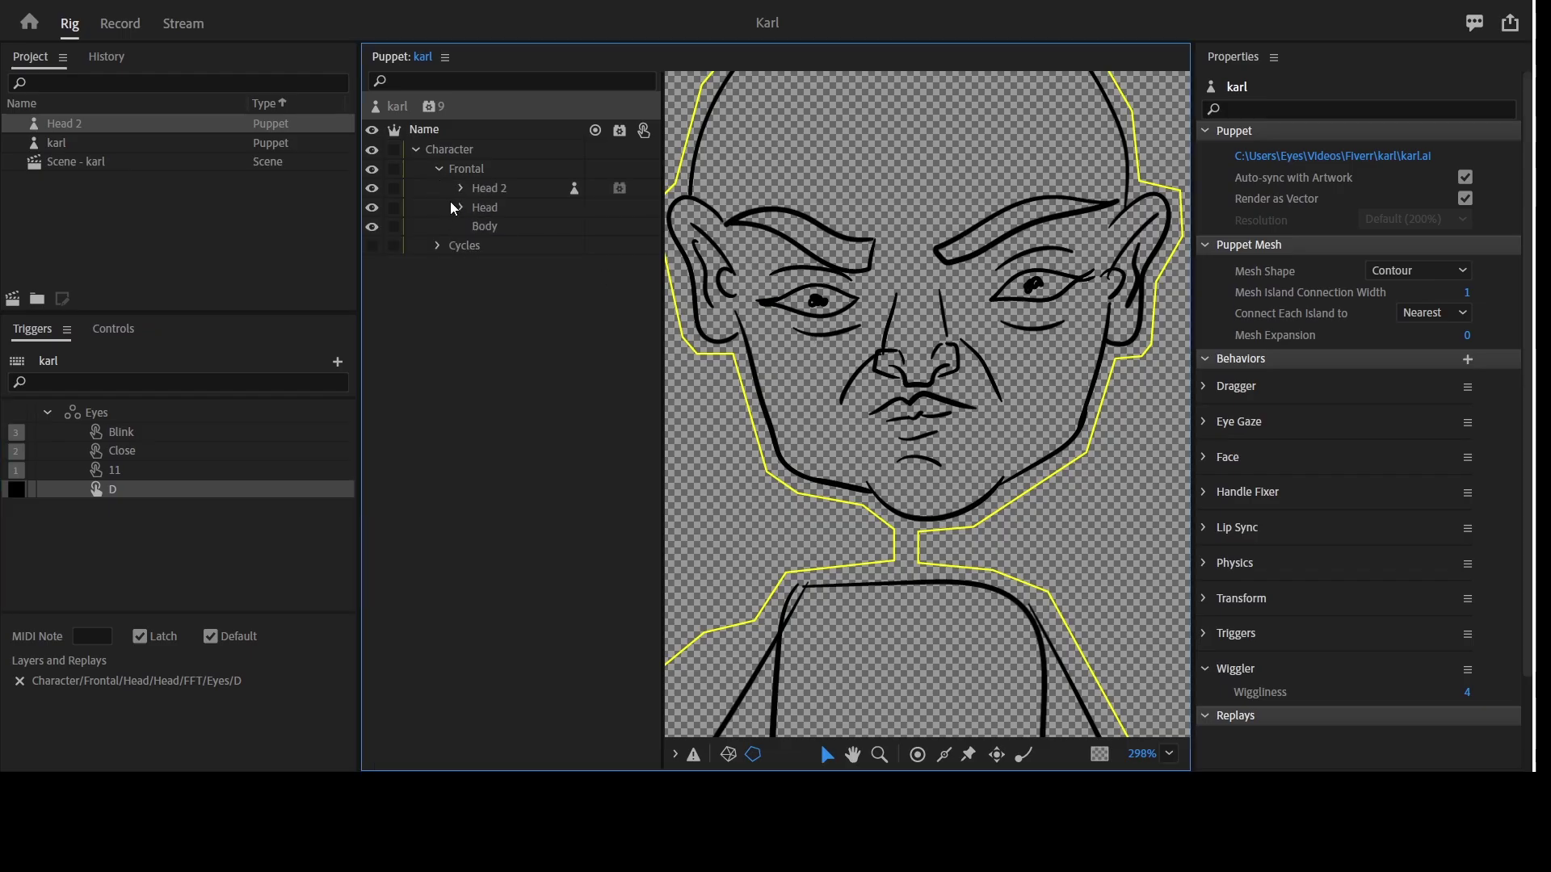
{"action": "left_click", "coordinate": [504, 197]}
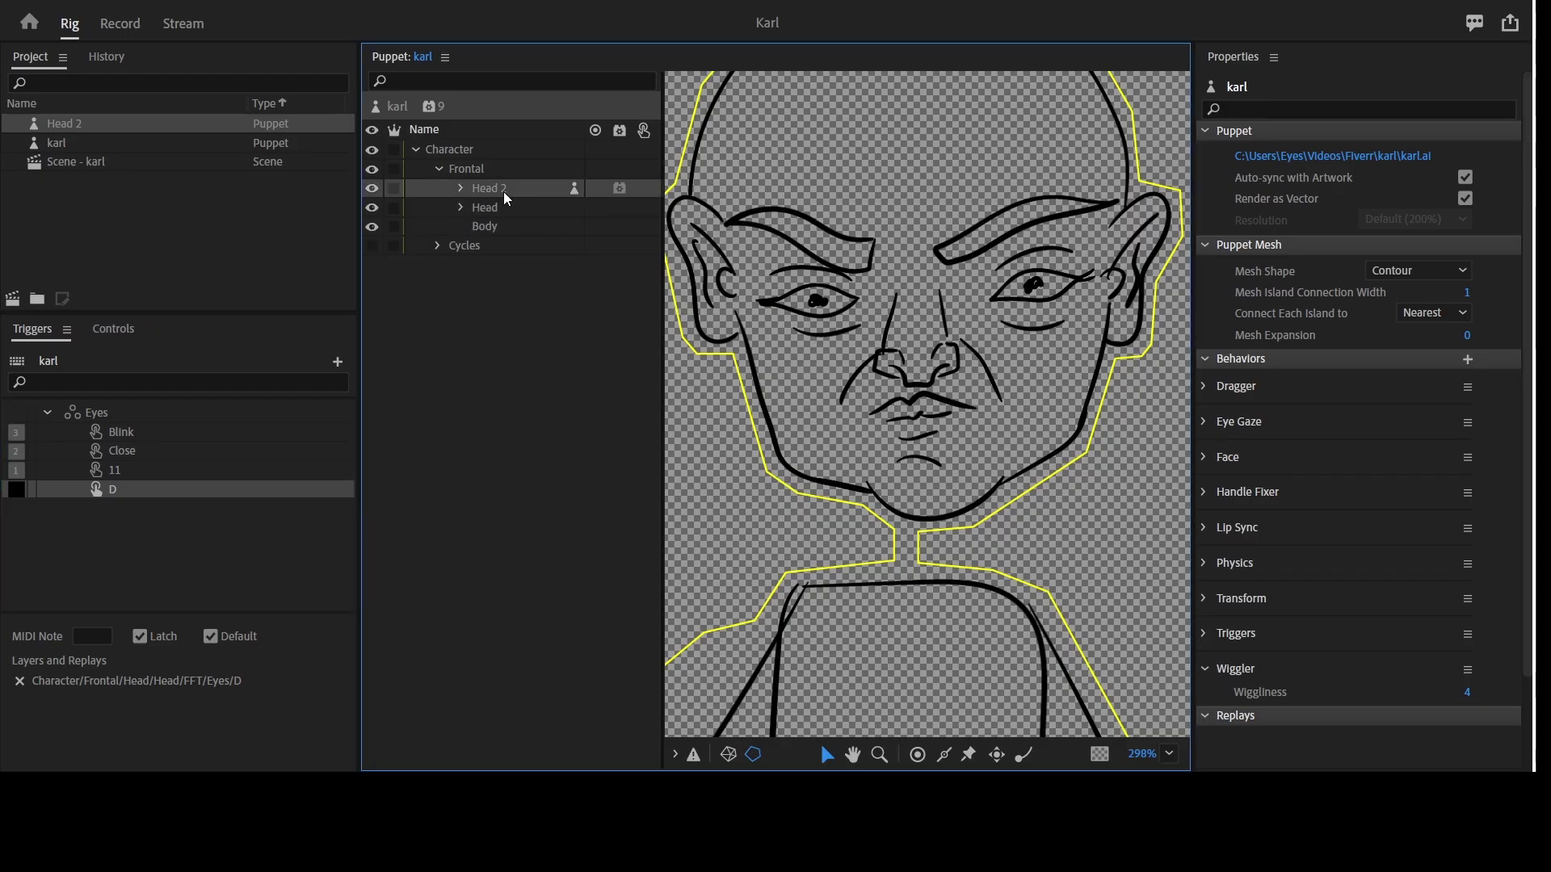
{"action": "key", "text": "Delete"}
{"action": "left_click", "coordinate": [462, 188]}
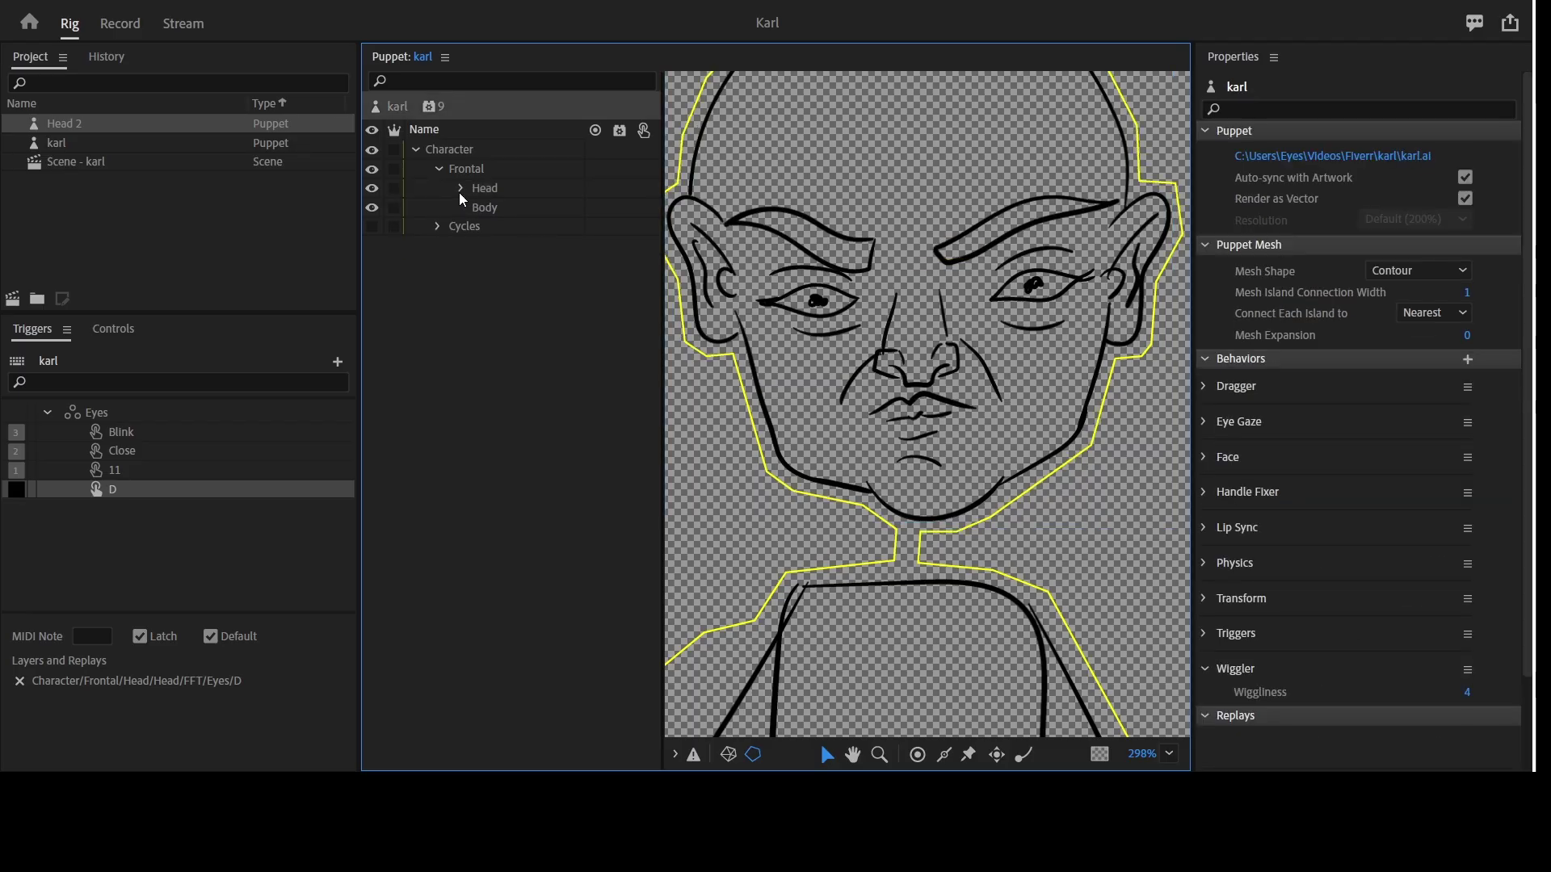
Inspect the Head/FFT sublayers: Iris, Brow, Mouth's R, L, F, and Eyes
{"action": "left_click", "coordinate": [484, 207]}
{"action": "left_click", "coordinate": [533, 227]}
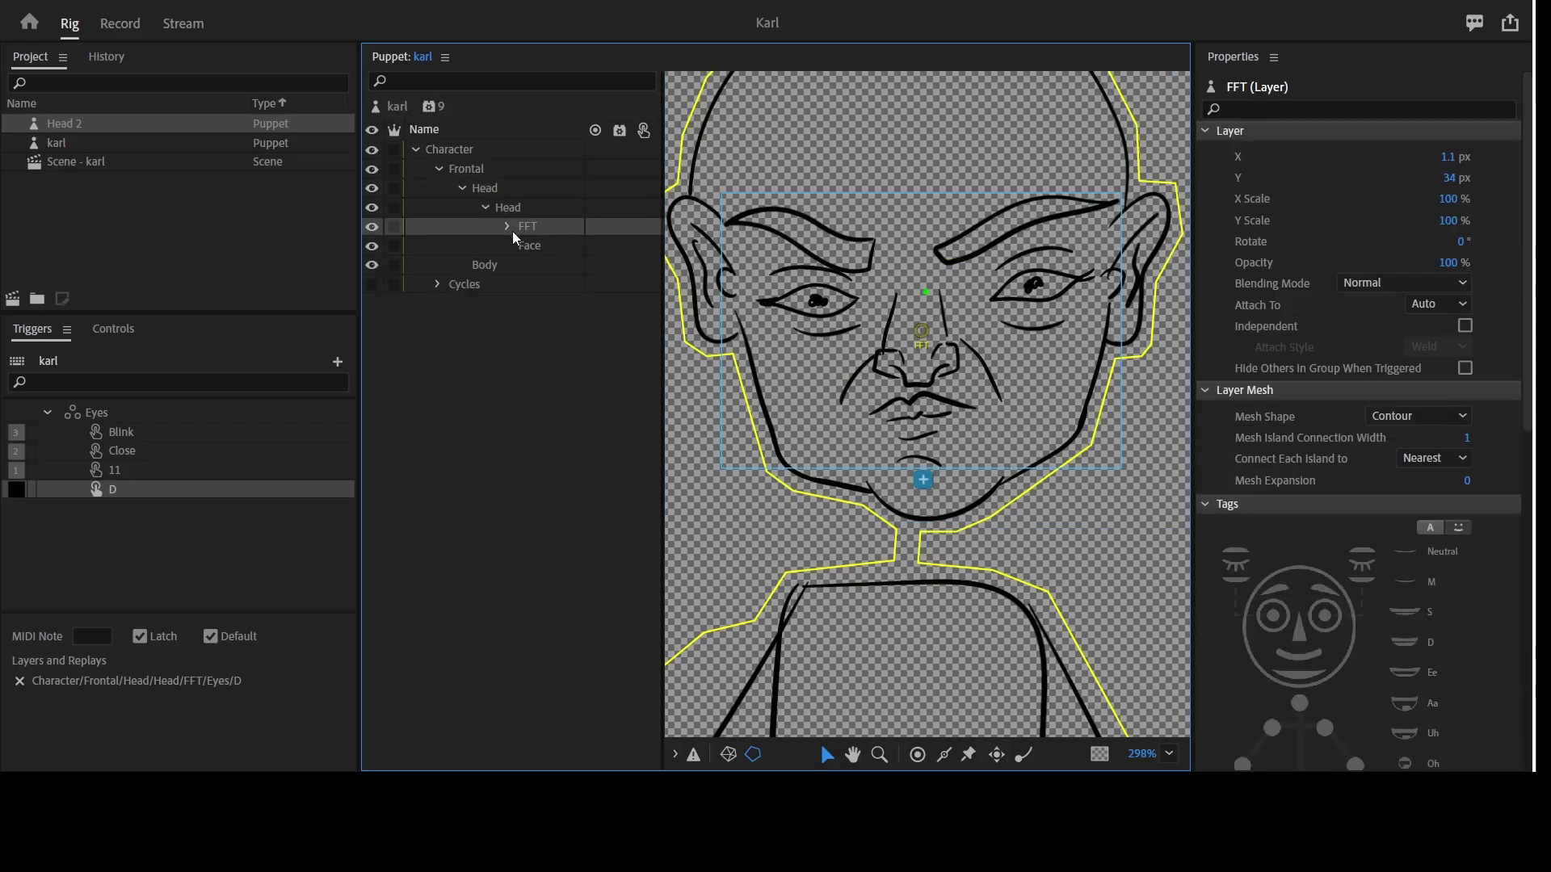
{"action": "left_click", "coordinate": [507, 226]}
{"action": "left_click", "coordinate": [556, 287]}
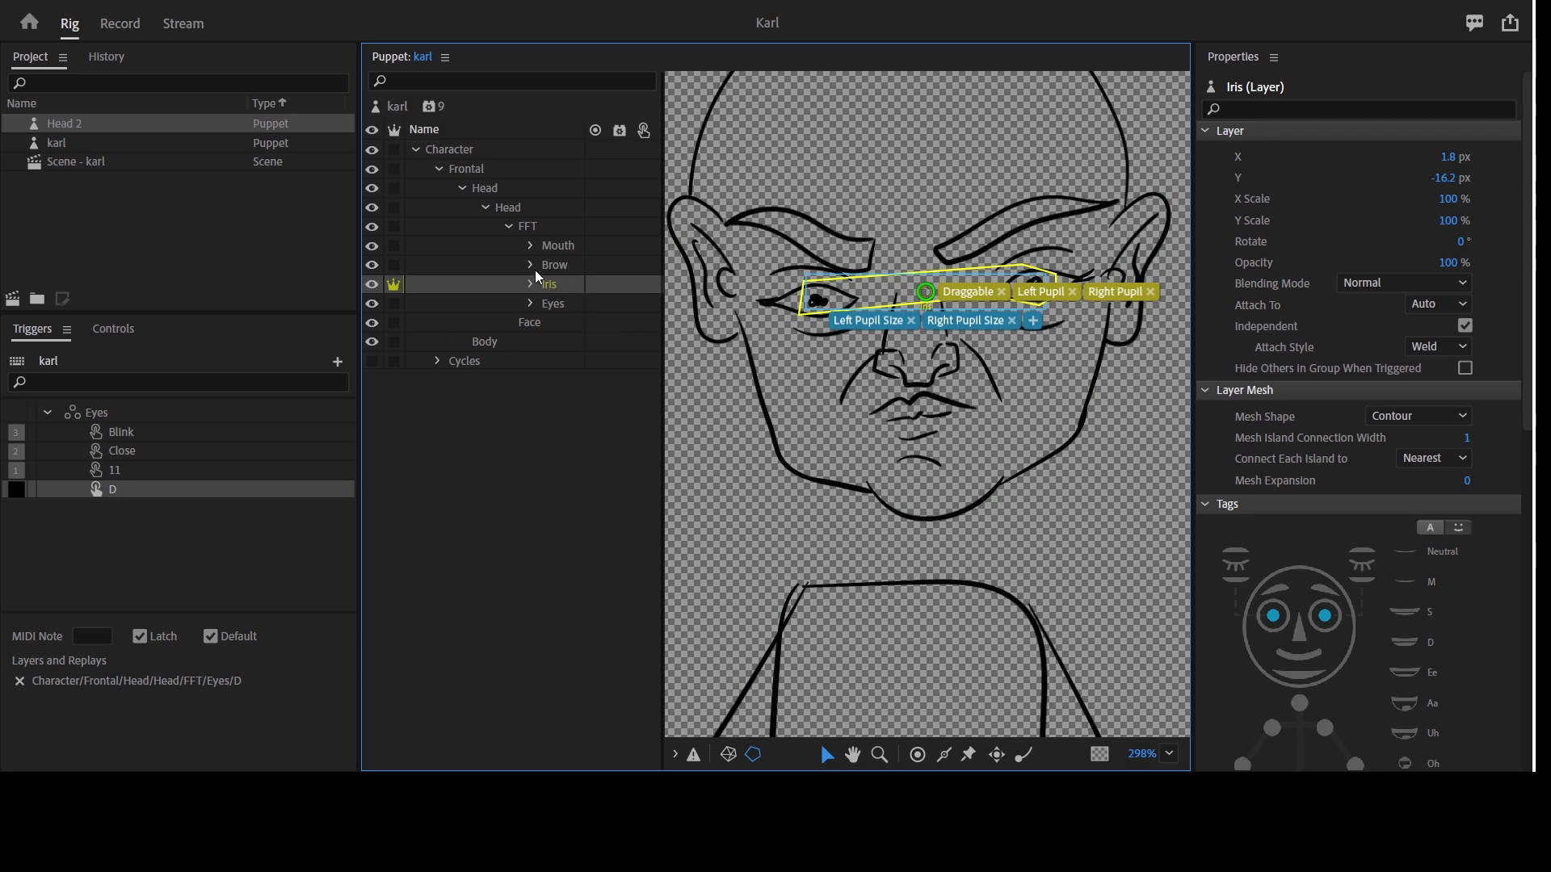
{"action": "left_click", "coordinate": [558, 266]}
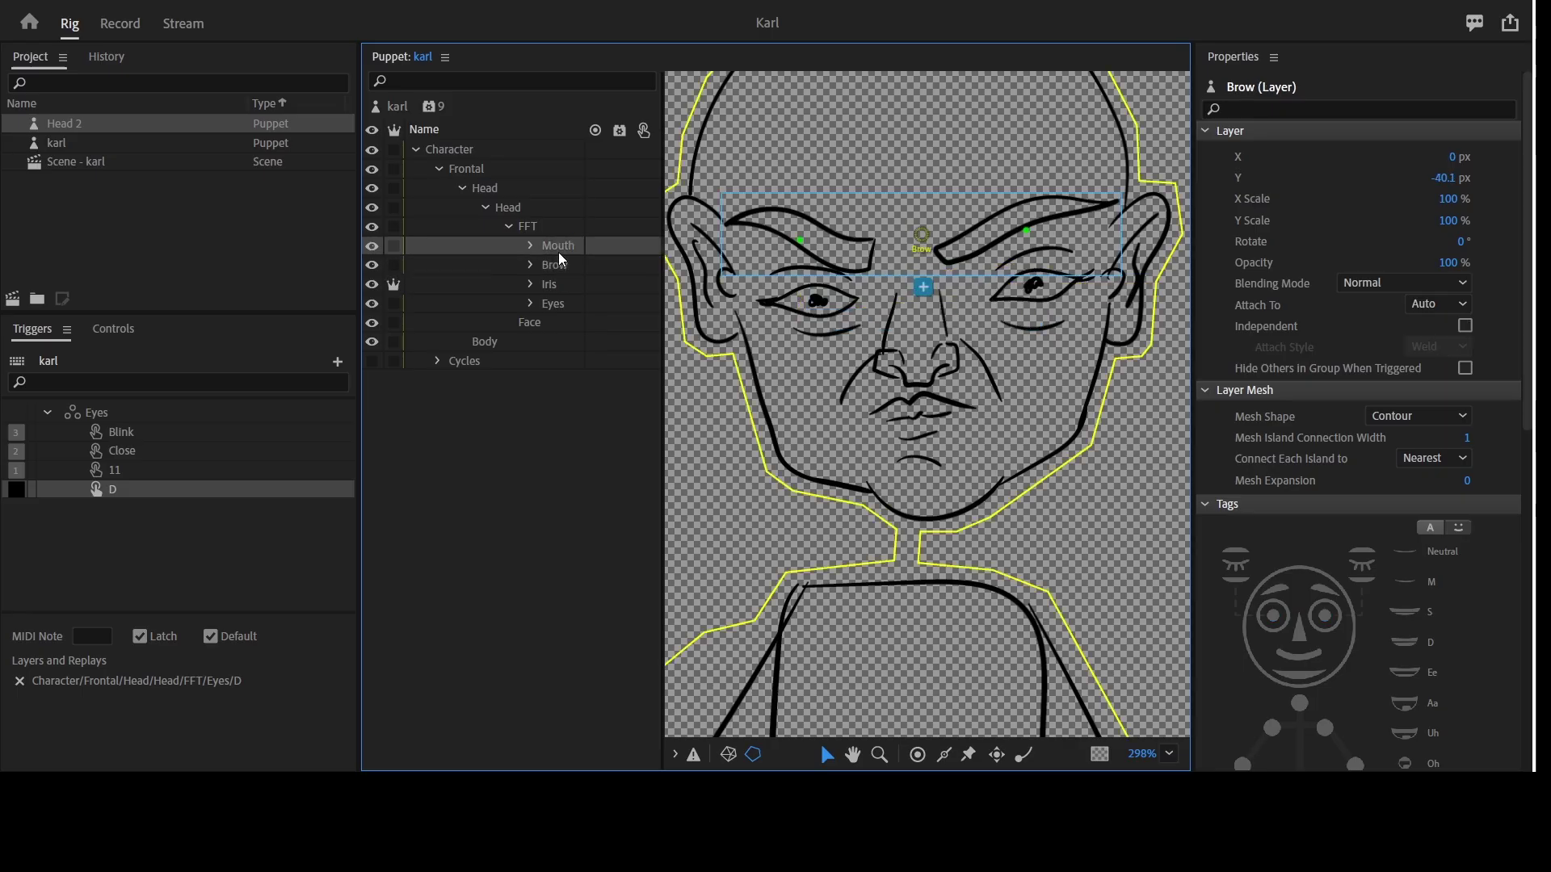
{"action": "key", "text": "Up"}
{"action": "left_click", "coordinate": [530, 246]}
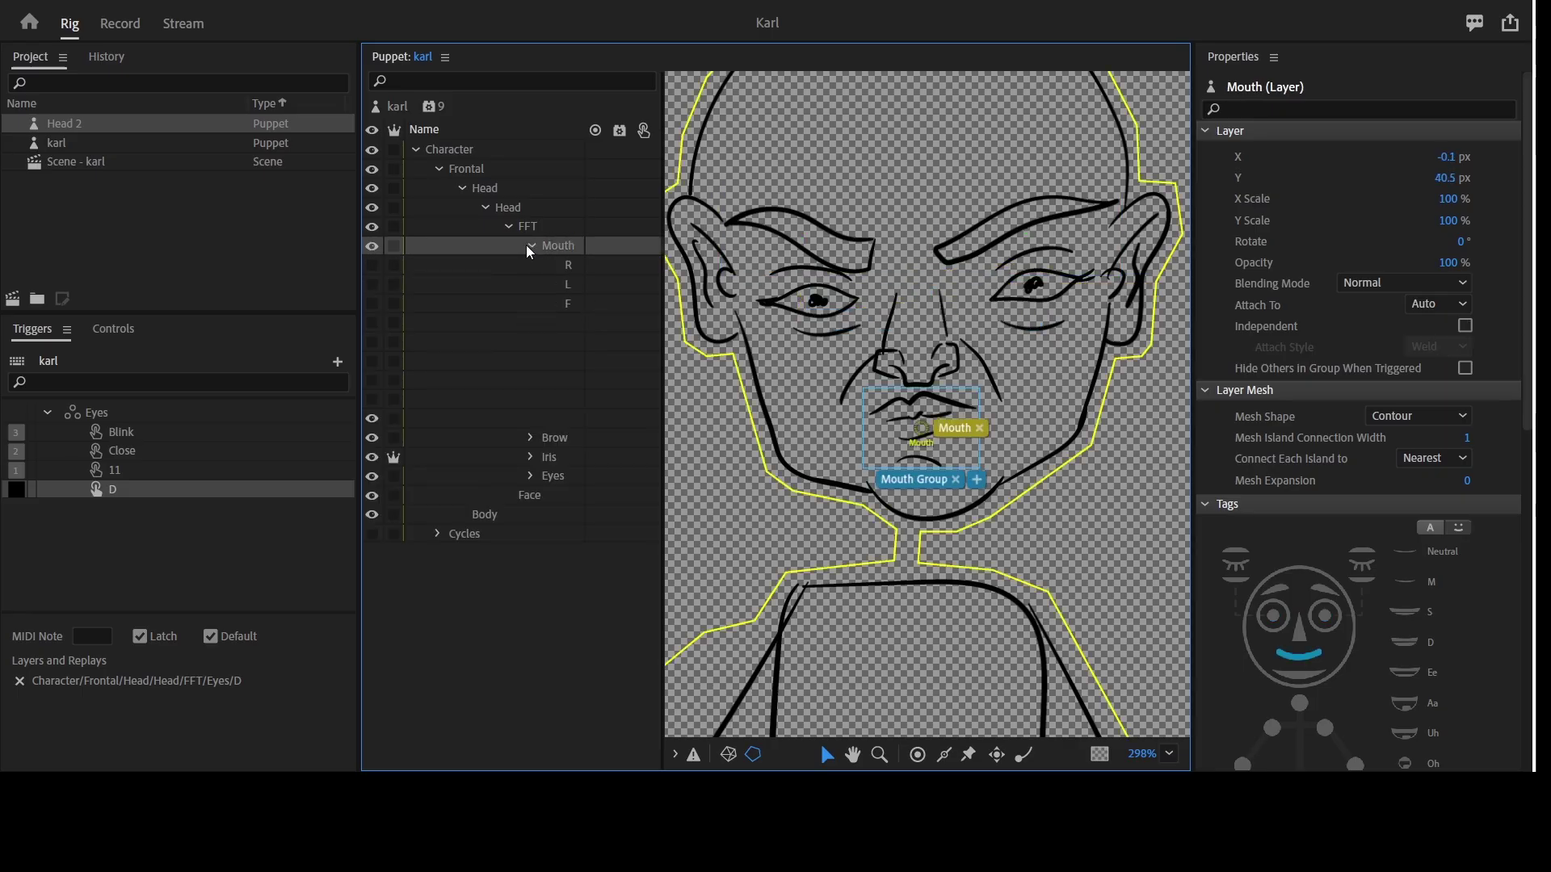
{"action": "left_click", "coordinate": [530, 247]}
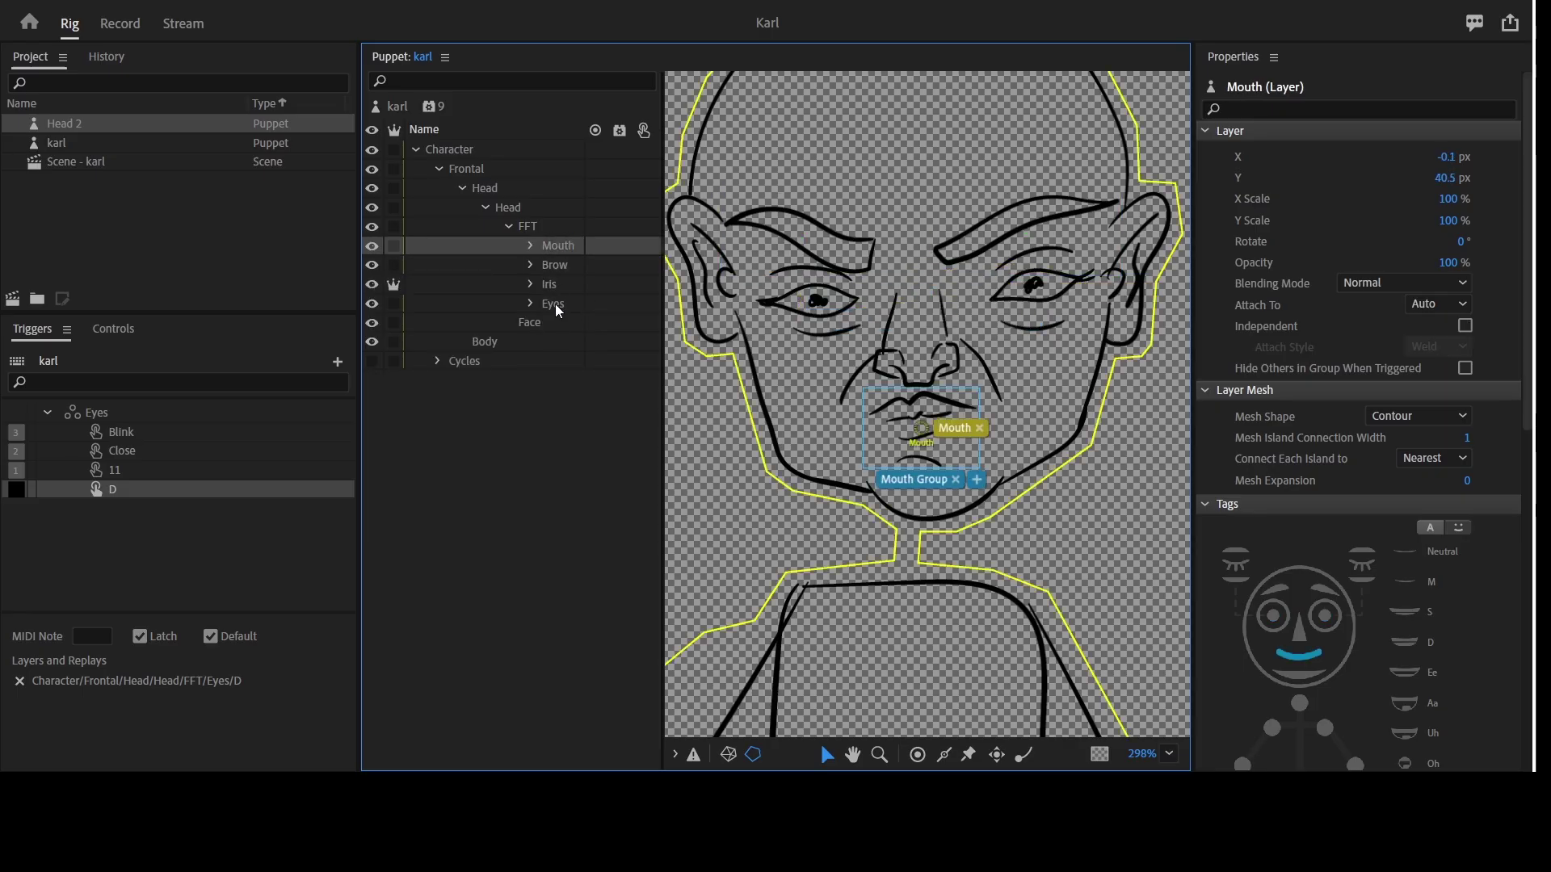
{"action": "left_click", "coordinate": [561, 309]}
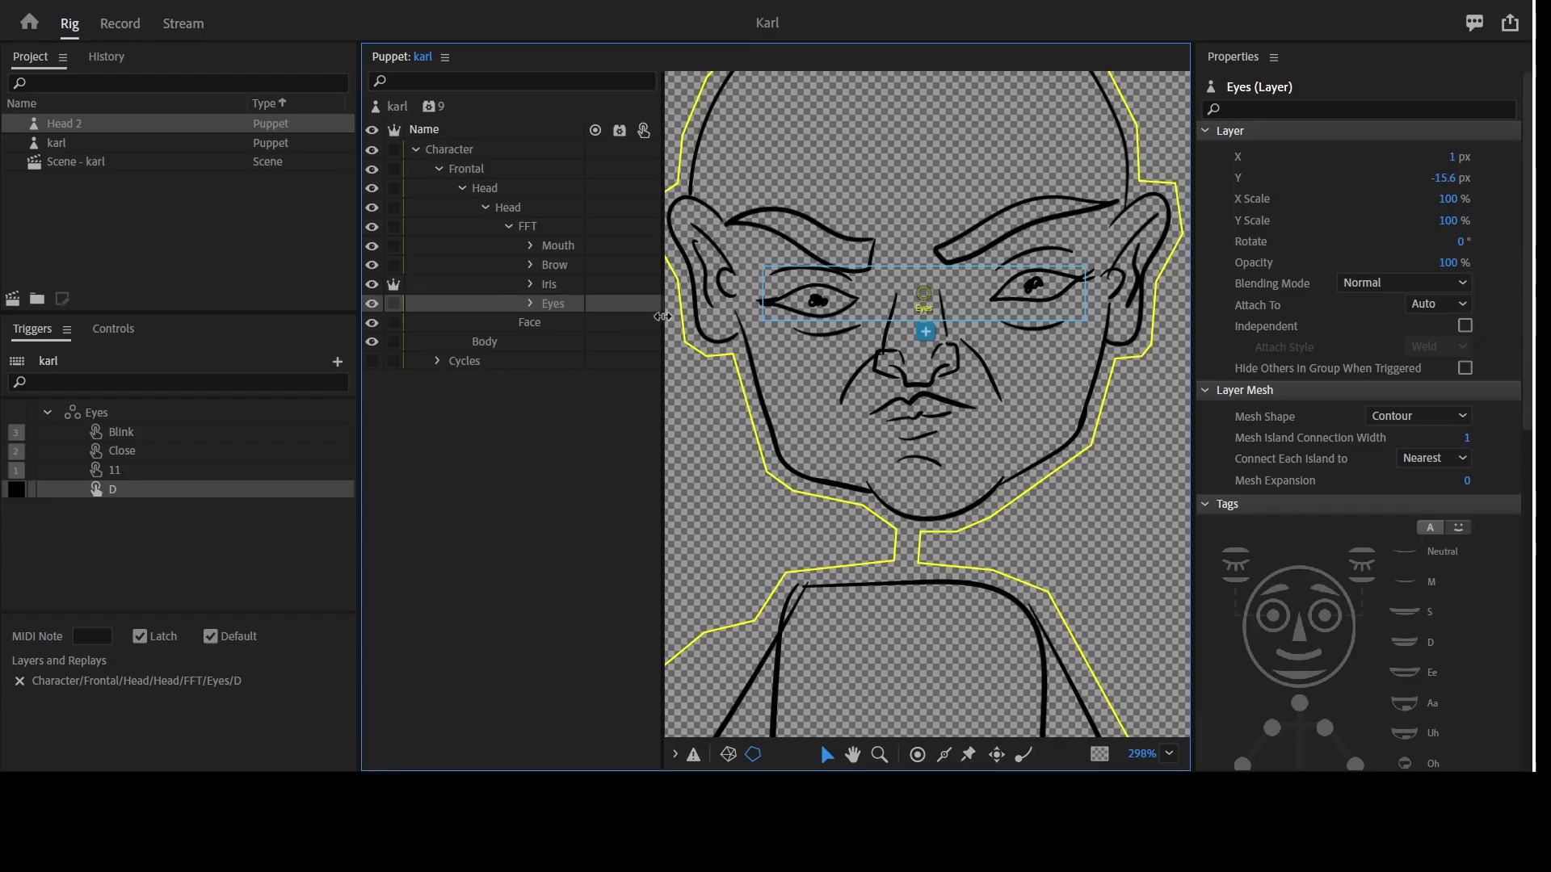
{"action": "left_click_drag", "start_coordinate": [662, 318], "coordinate": [696, 318]}
Collapse the FFT and Head groups and turn on Cycles group visibility
{"action": "left_click", "coordinate": [543, 271]}
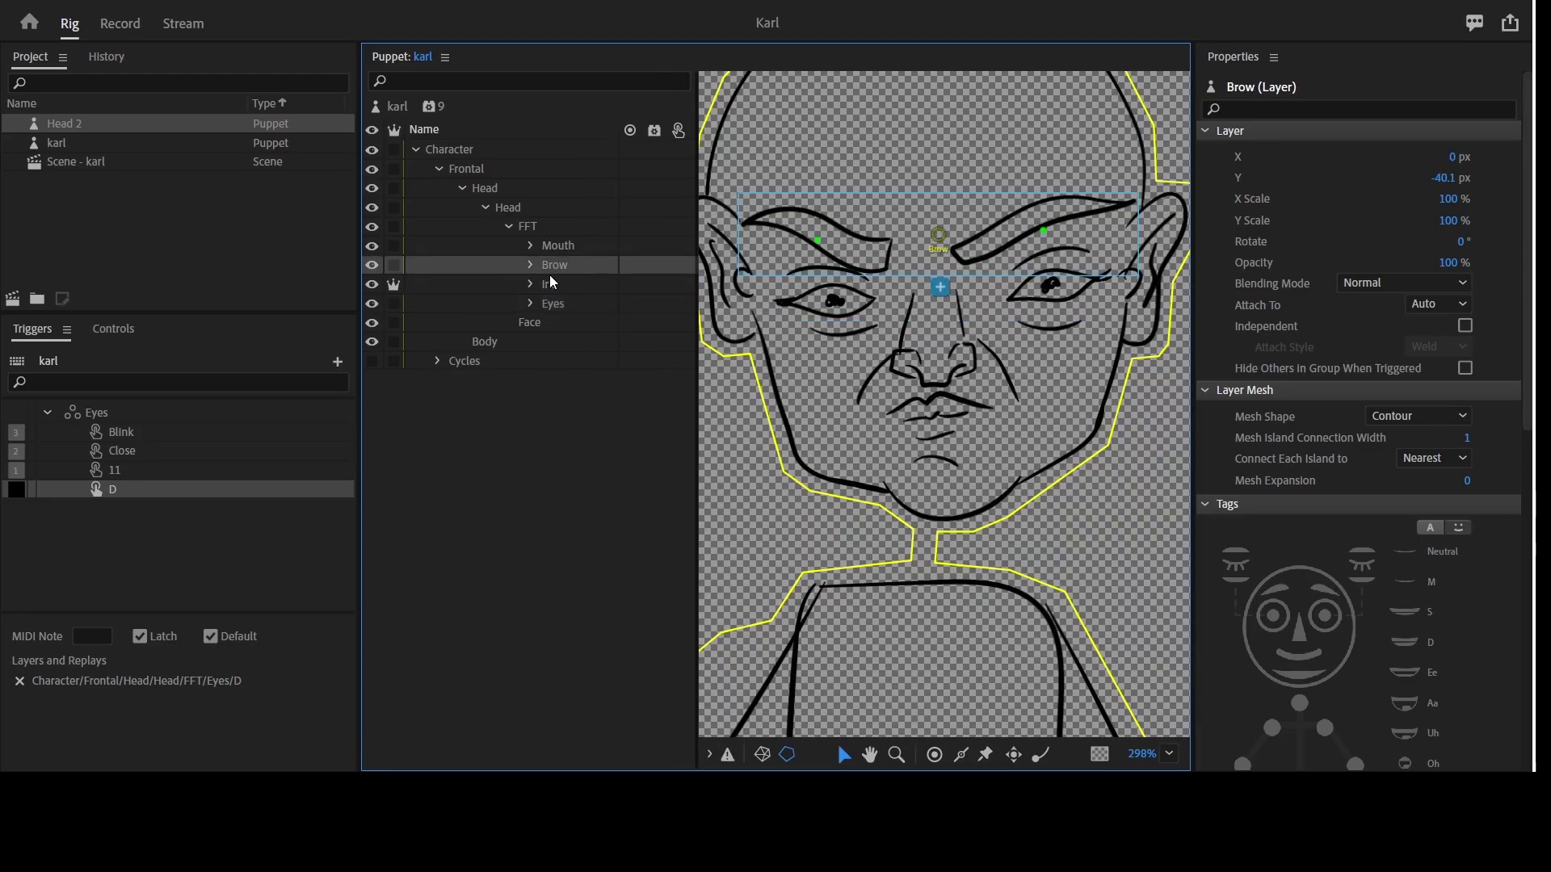
{"action": "left_click", "coordinate": [509, 226]}
{"action": "left_click", "coordinate": [485, 208]}
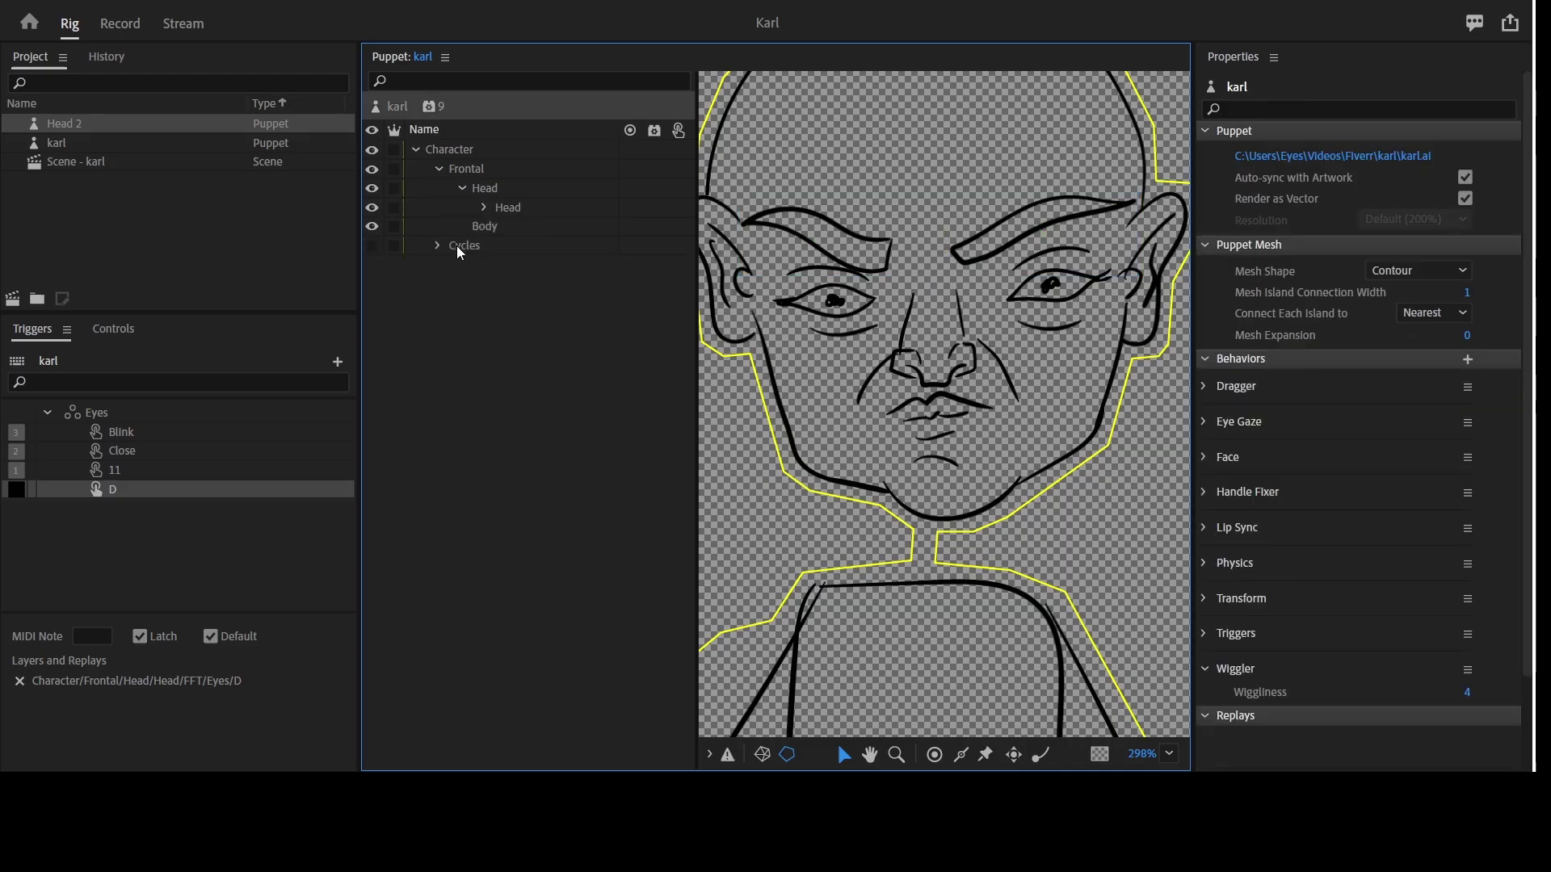
{"action": "left_click", "coordinate": [463, 188]}
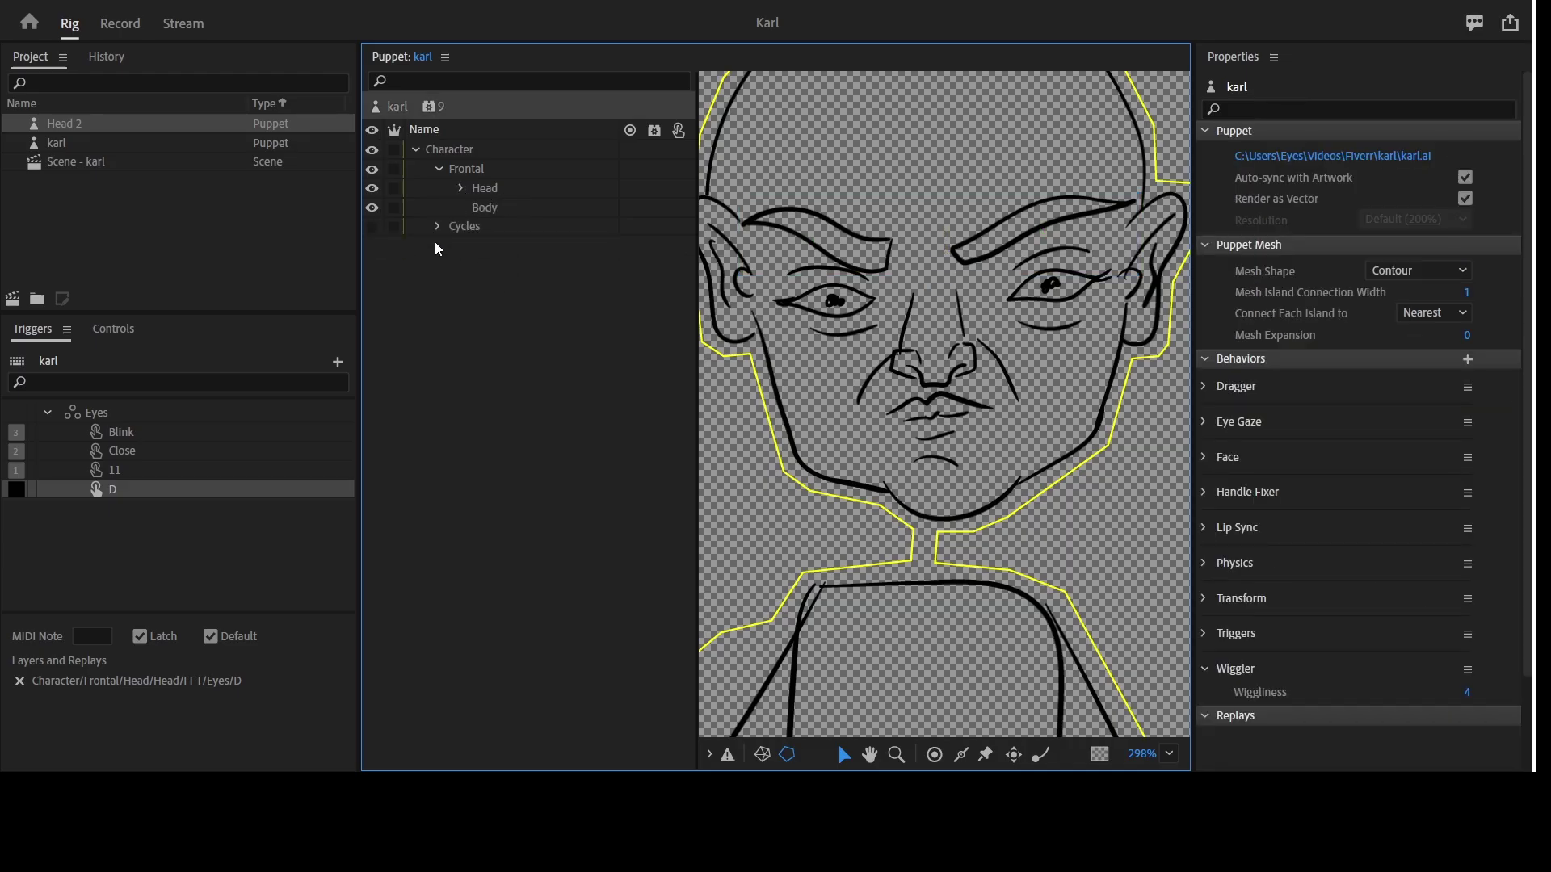
{"action": "left_click", "coordinate": [373, 228]}
{"action": "left_click", "coordinate": [485, 228]}
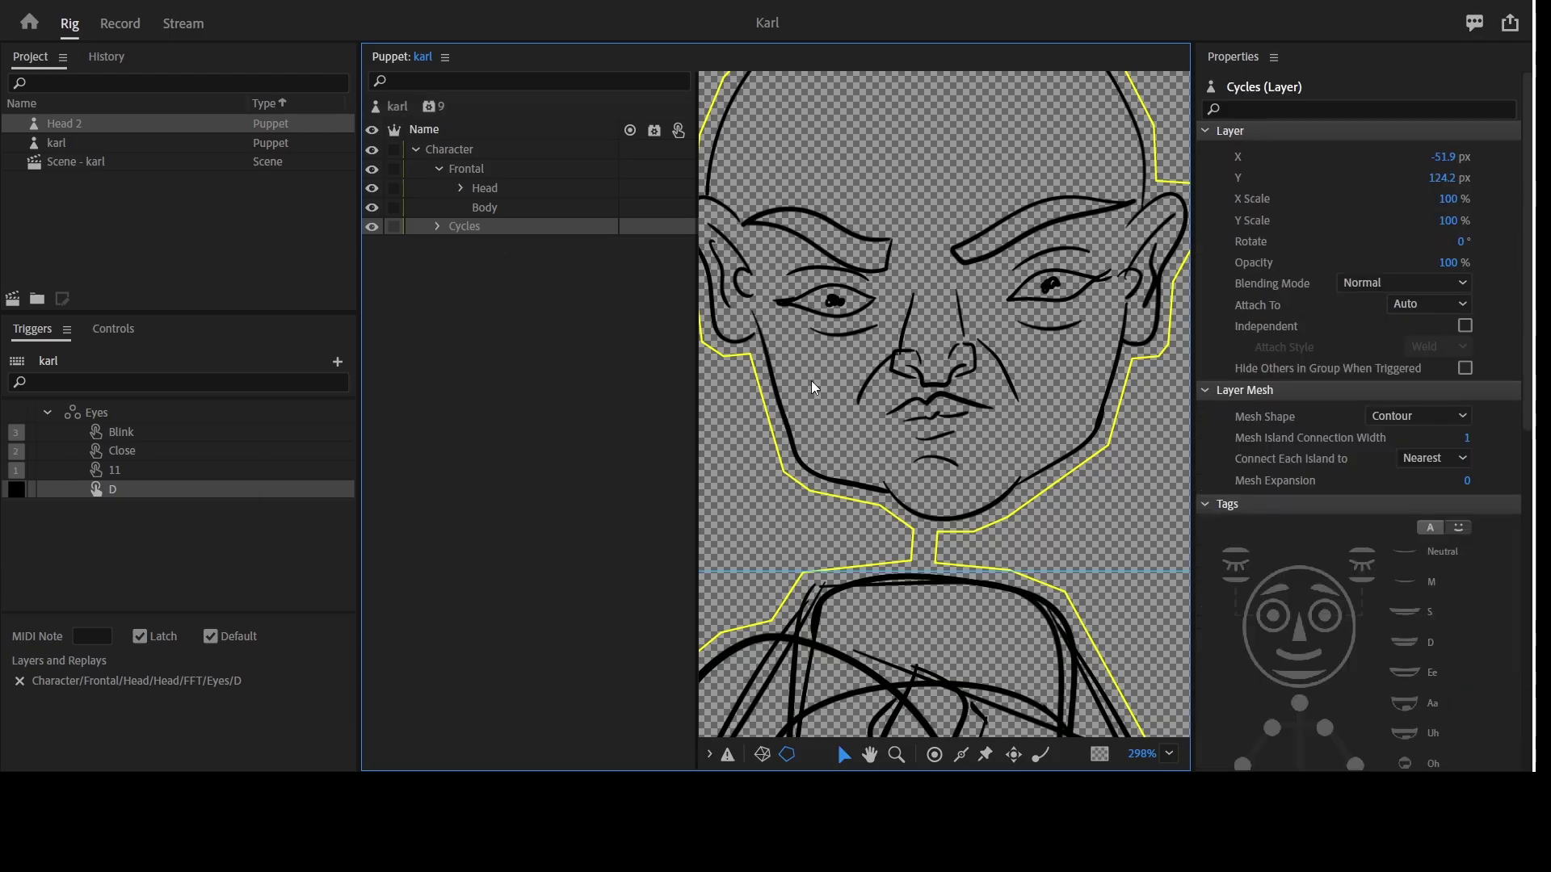
Zoom out to see the whole character, scroll the properties, then select the Head layer
{"action": "scroll", "coordinate": [1357, 404], "scroll_direction": "down", "scroll_amount": 2}
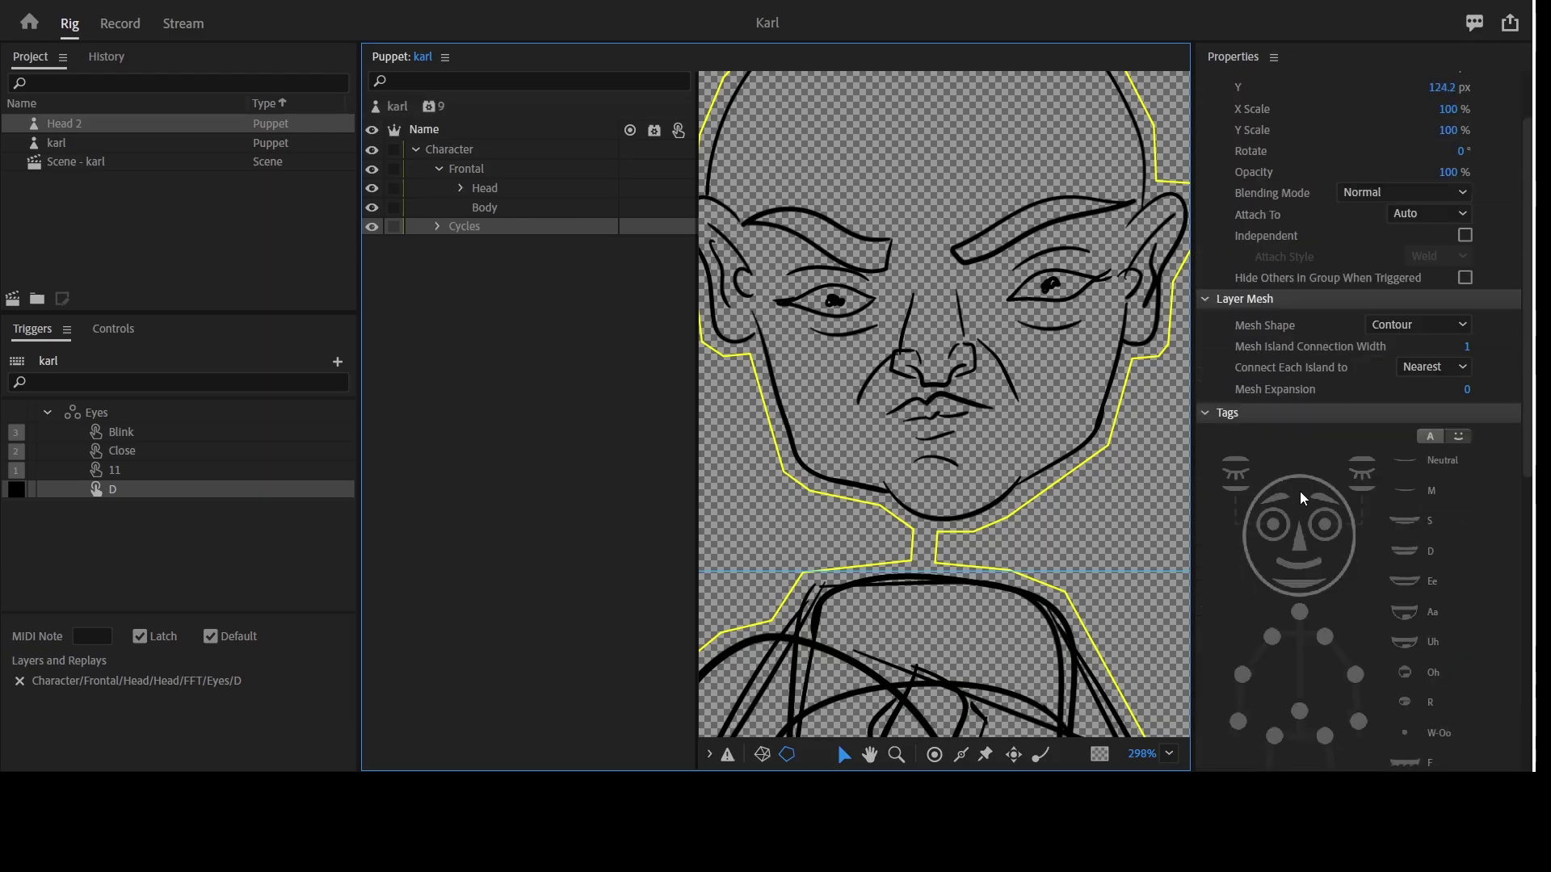
{"action": "key", "text": "z"}
{"action": "left_click", "coordinate": [980, 515], "text": "alt"}
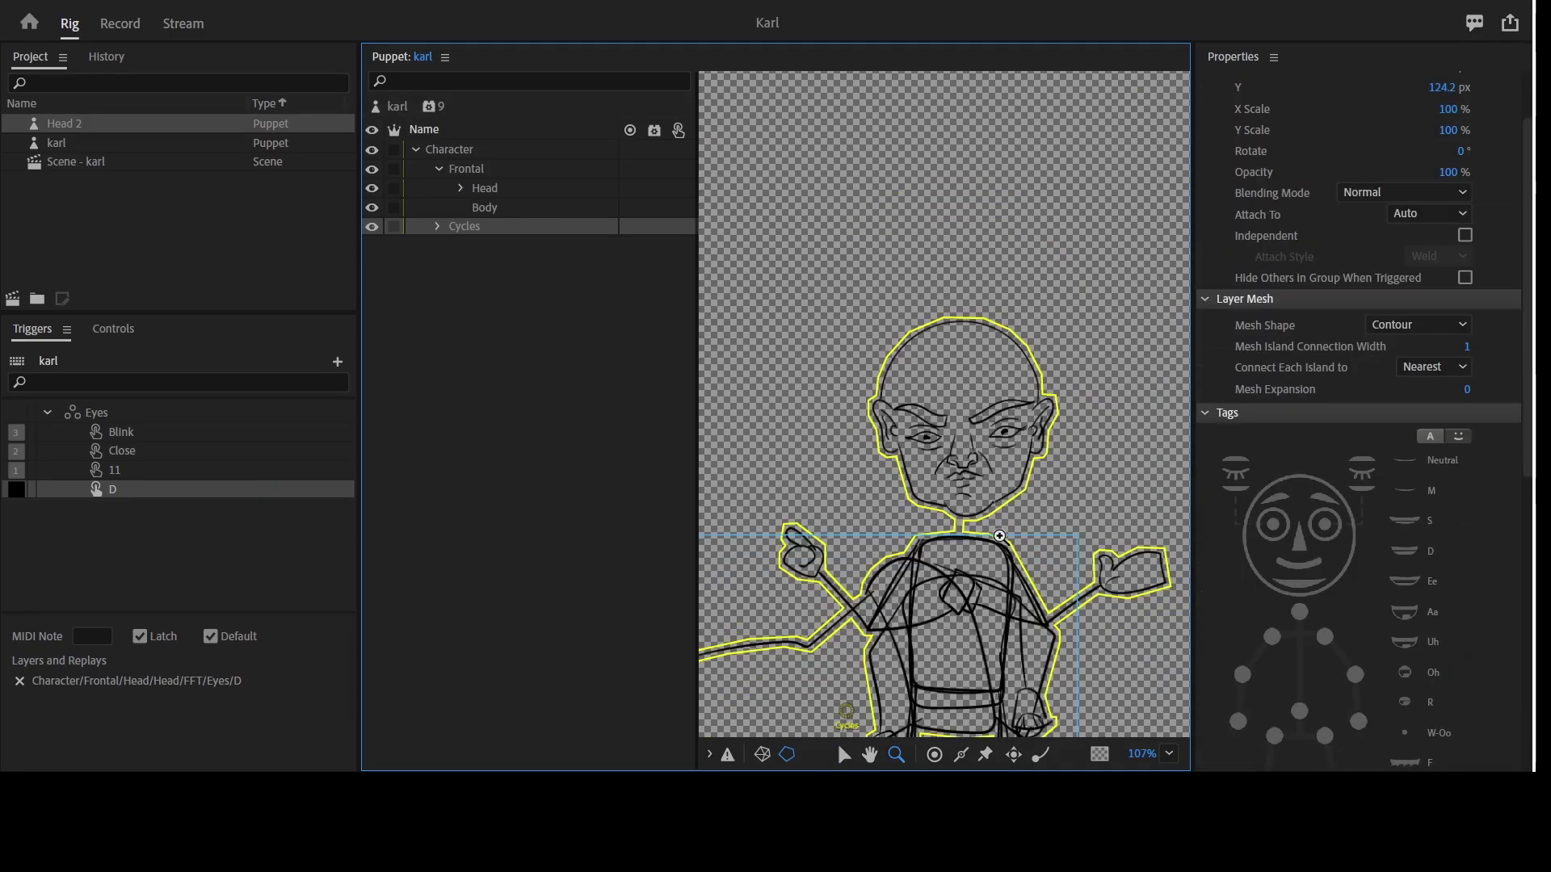
{"action": "scroll", "coordinate": [993, 404], "scroll_direction": "down", "scroll_amount": 2}
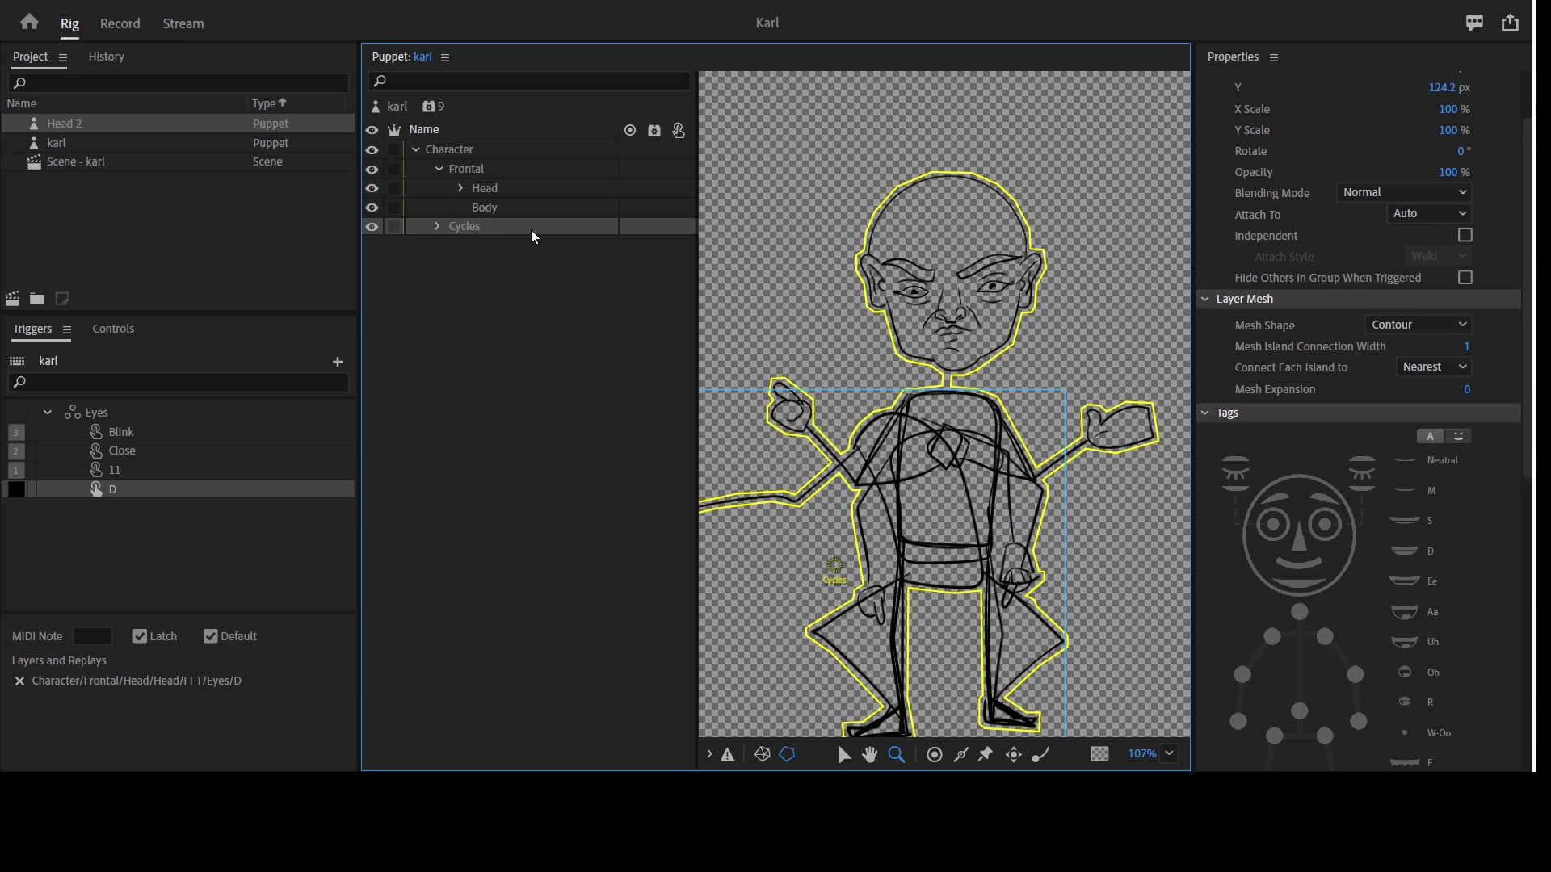
{"action": "scroll", "coordinate": [1532, 568], "scroll_direction": "down", "scroll_amount": 10}
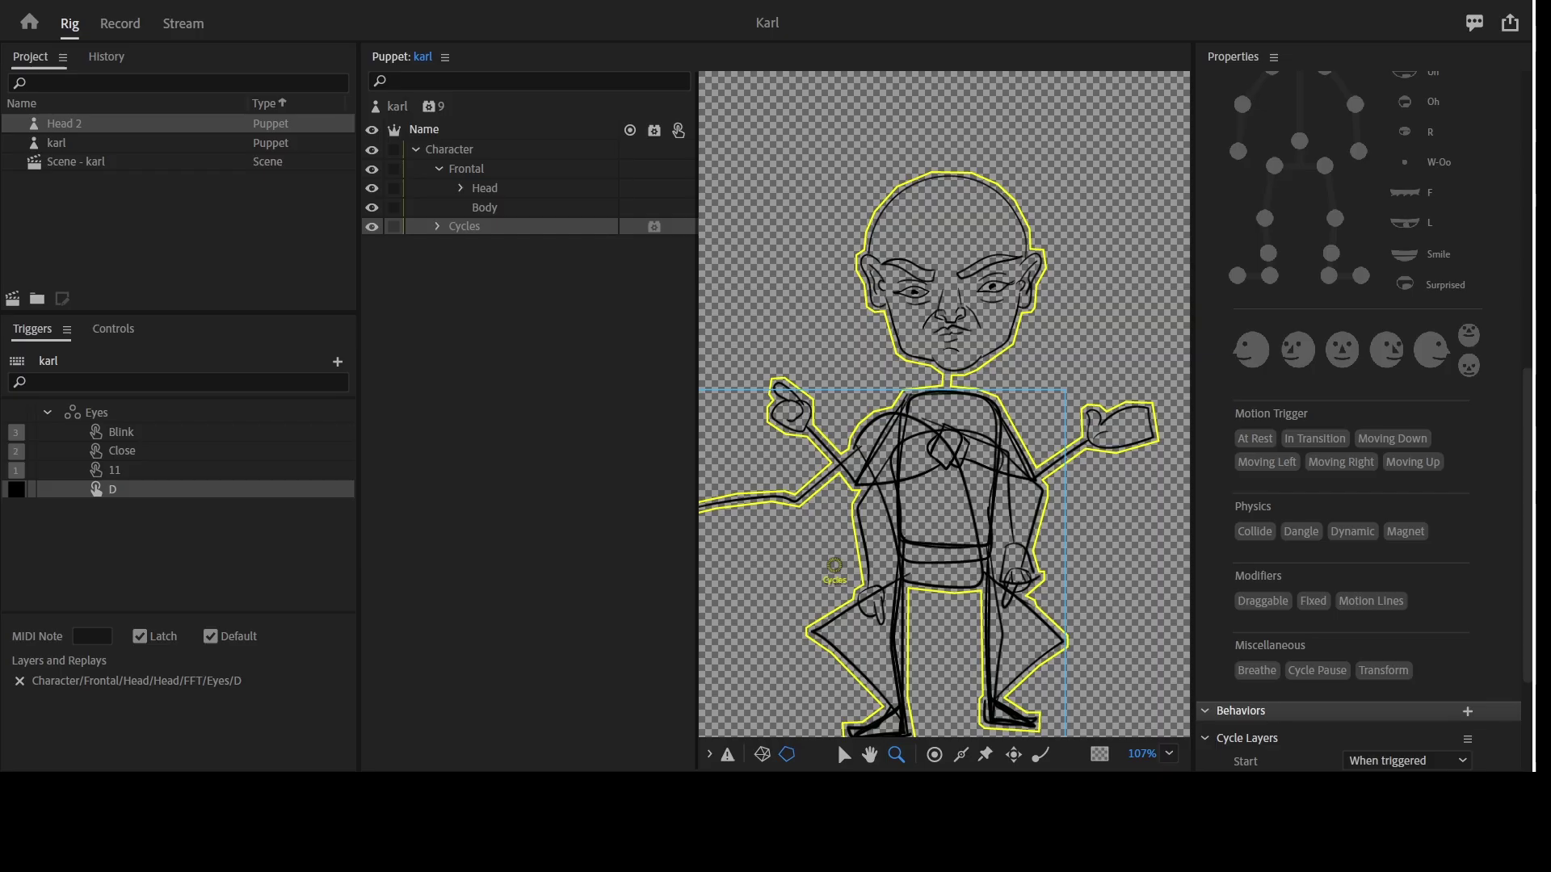
{"action": "scroll", "coordinate": [1470, 631], "scroll_direction": "down", "scroll_amount": 3}
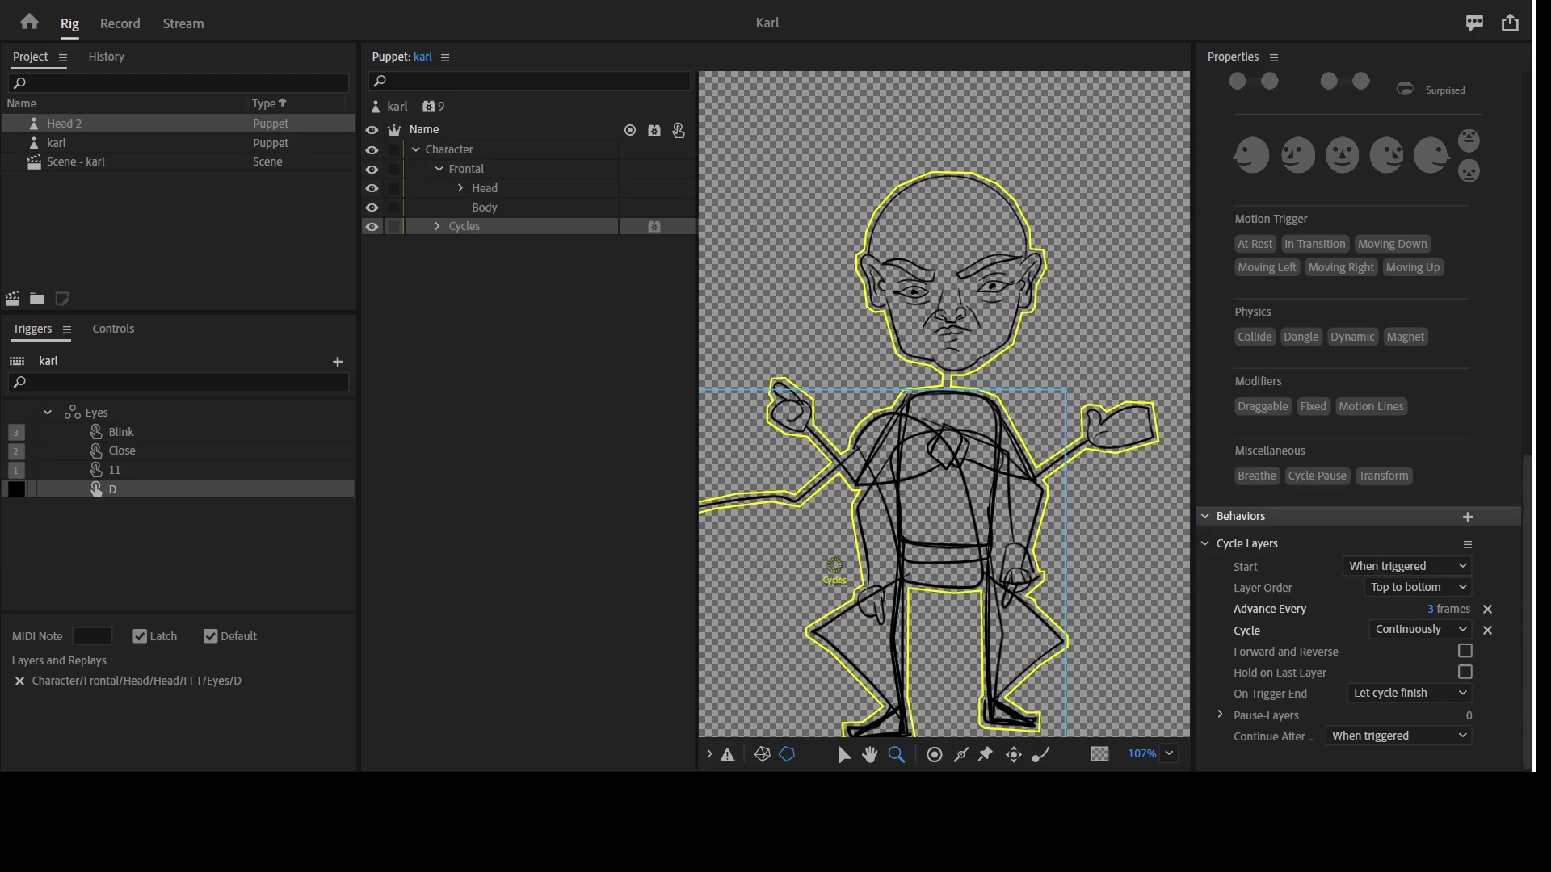
{"action": "left_click", "coordinate": [485, 187]}
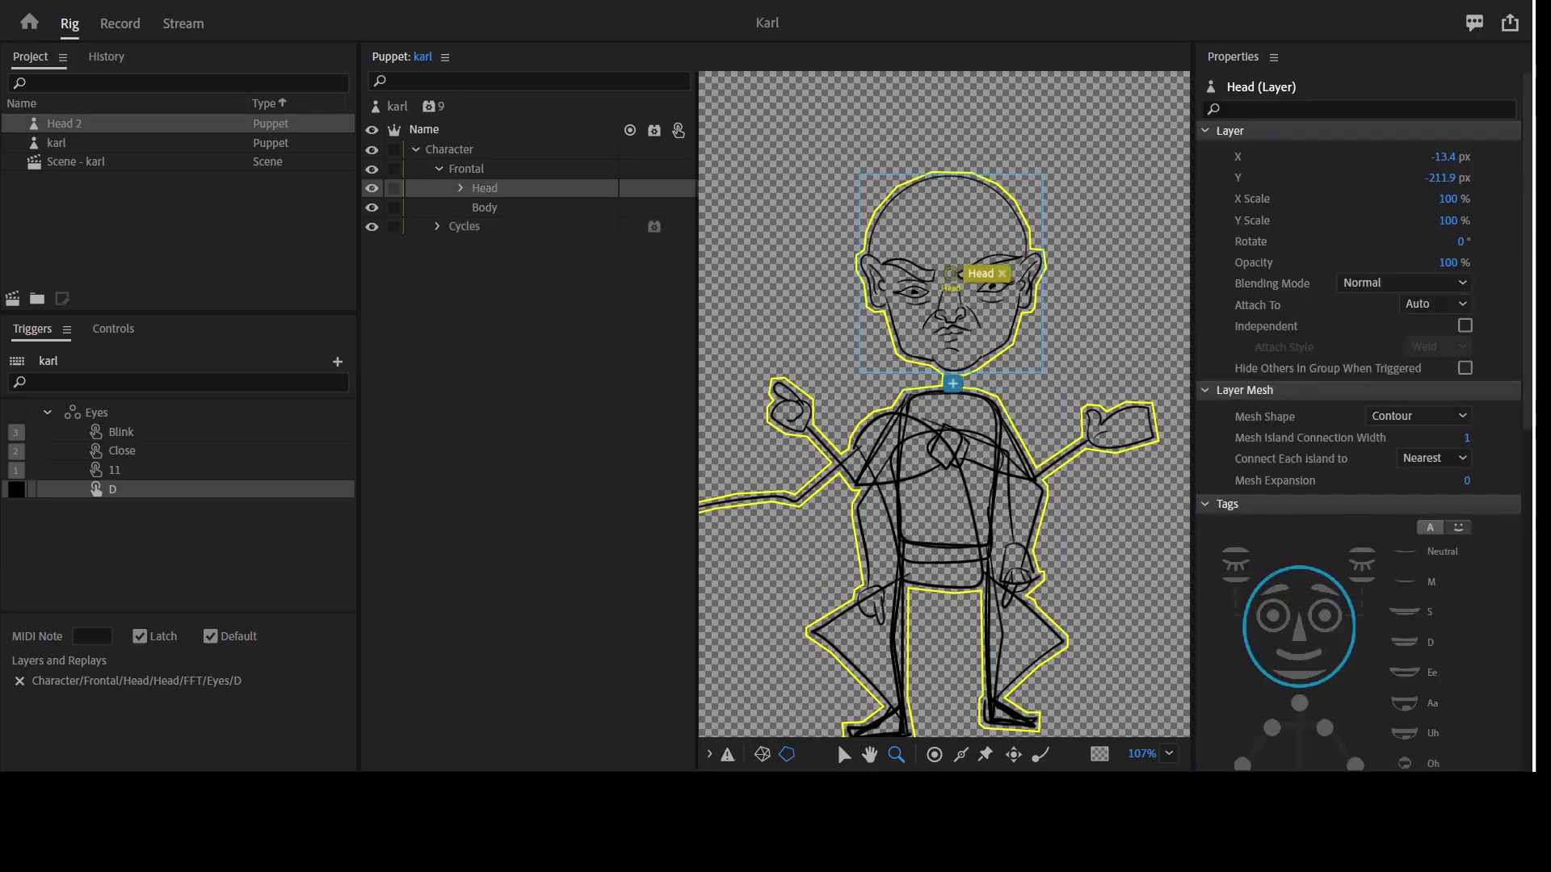
Duplicate the Head layer into Head 2, then into a separate Head 3 puppet
{"action": "left_click", "coordinate": [480, 404]}
{"action": "left_click", "coordinate": [488, 190]}
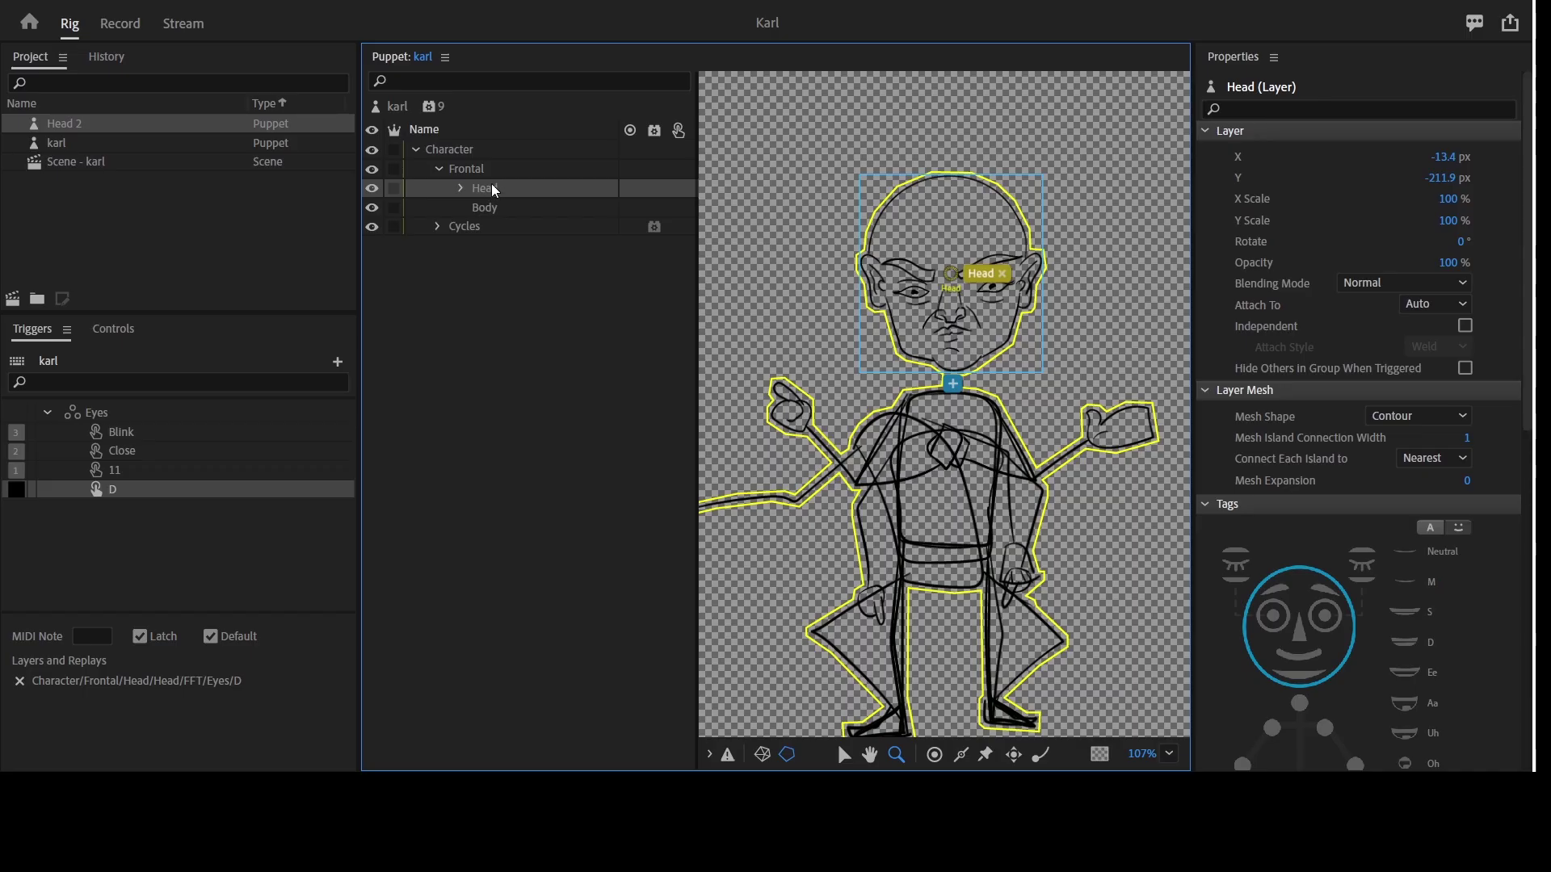
{"action": "key", "text": "ctrl+d"}
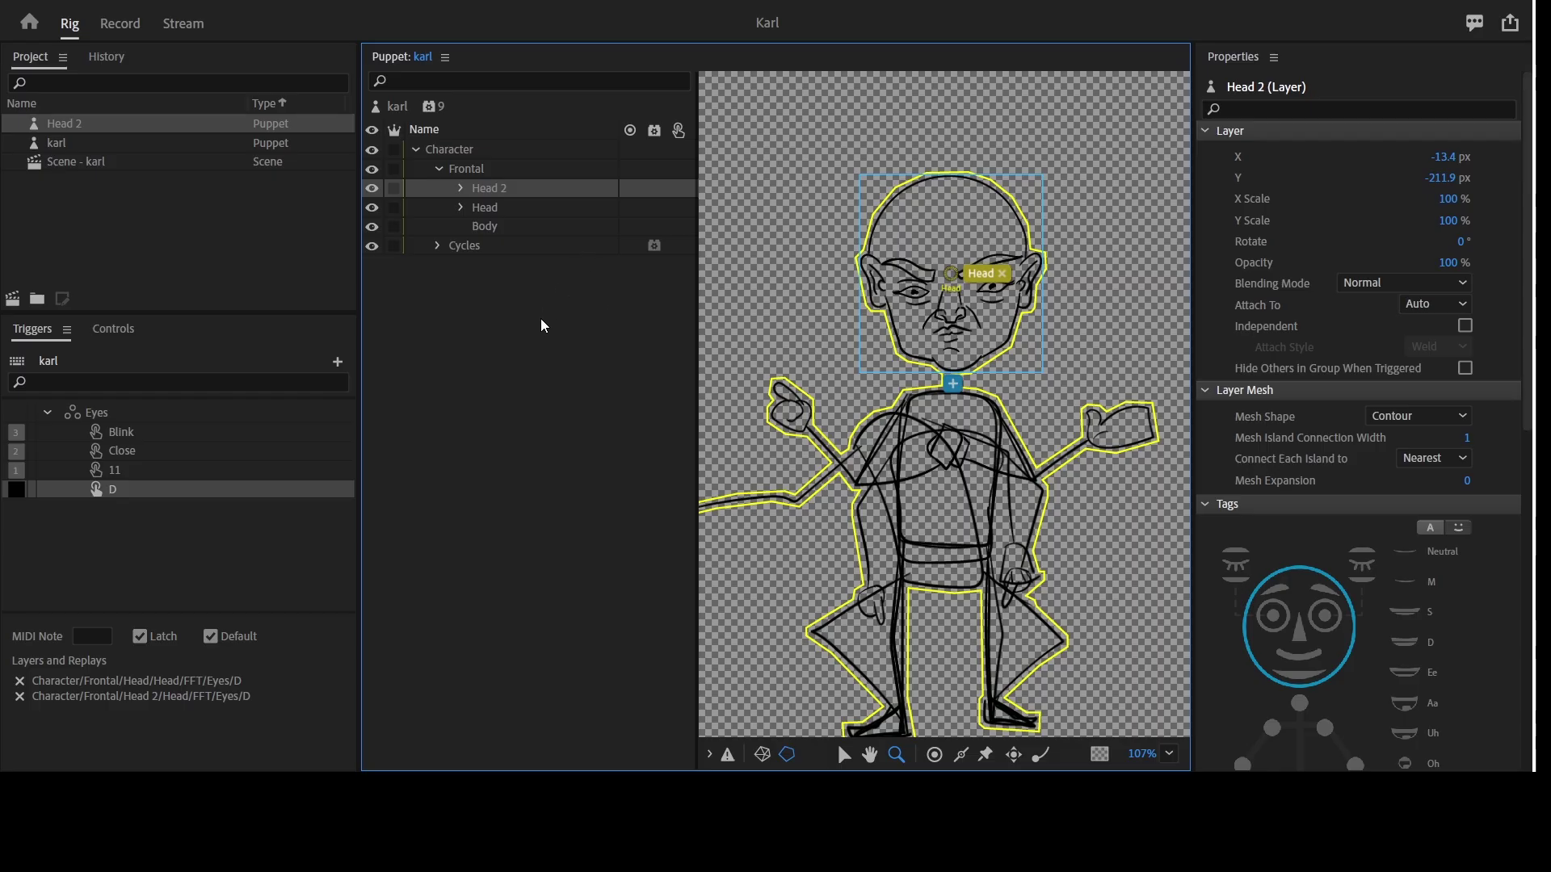
{"action": "key", "text": "ctrl+d"}
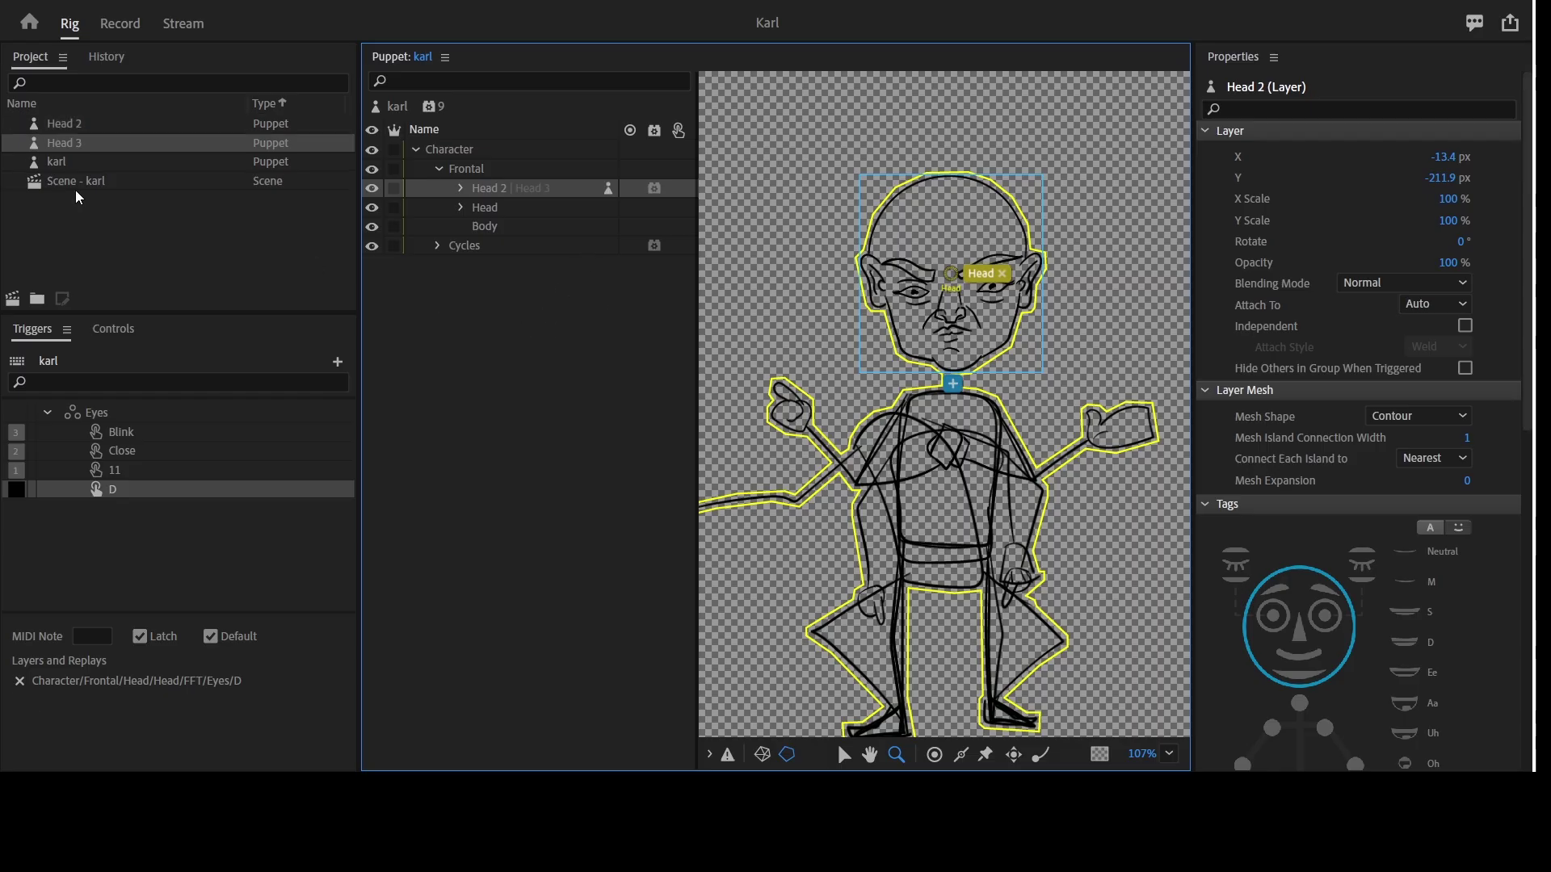
Delete the unused Head 2 puppet, select Head 3, and expand the Cycles group
{"action": "left_click", "coordinate": [78, 140]}
{"action": "key", "text": "Delete"}
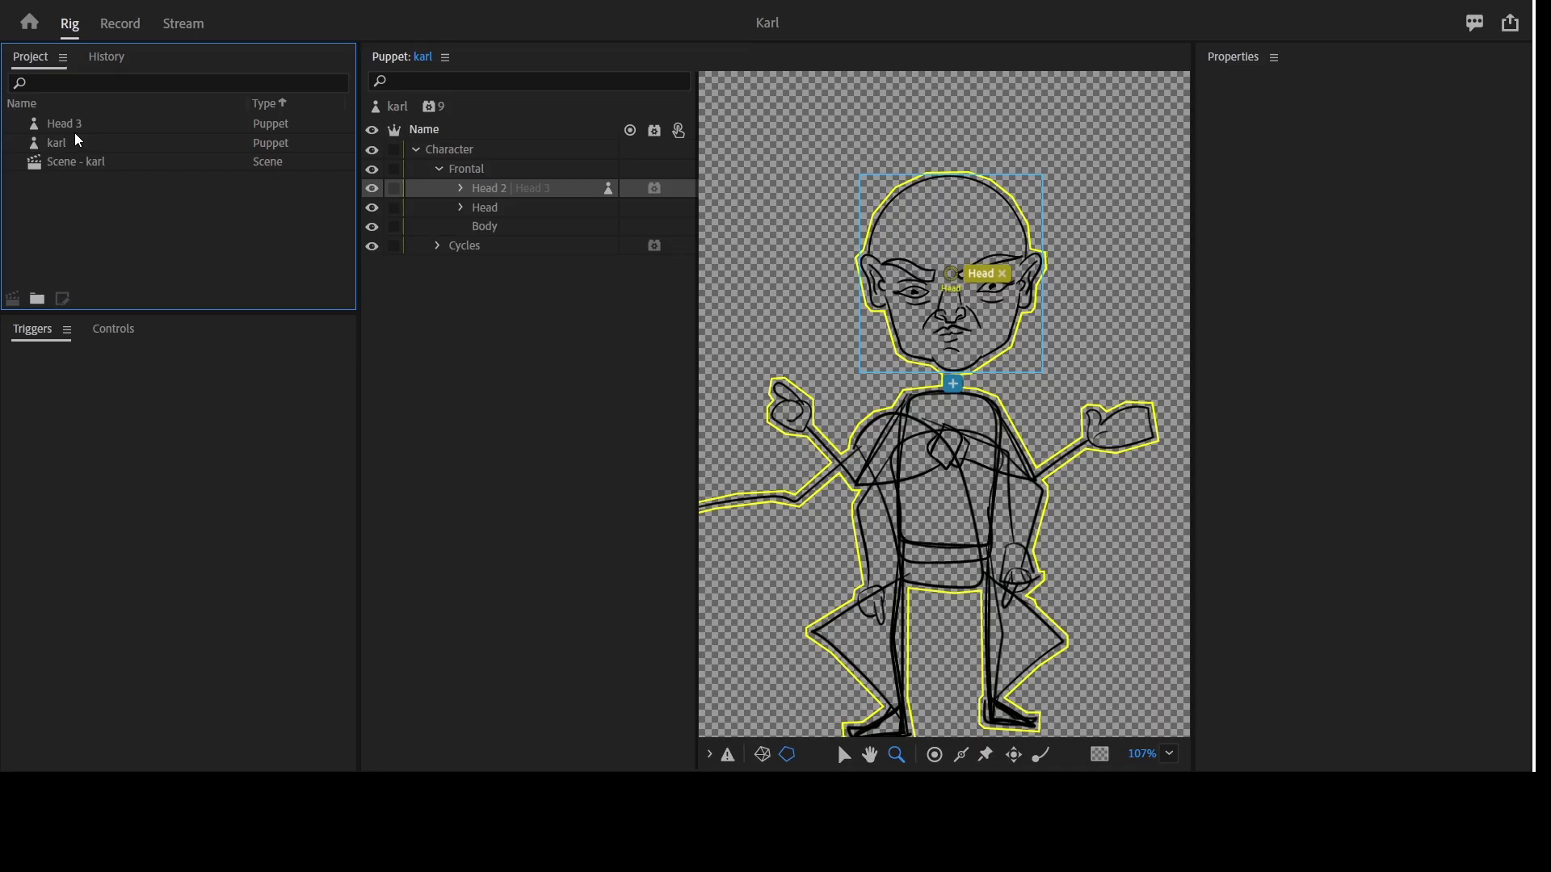
{"action": "left_click", "coordinate": [78, 127]}
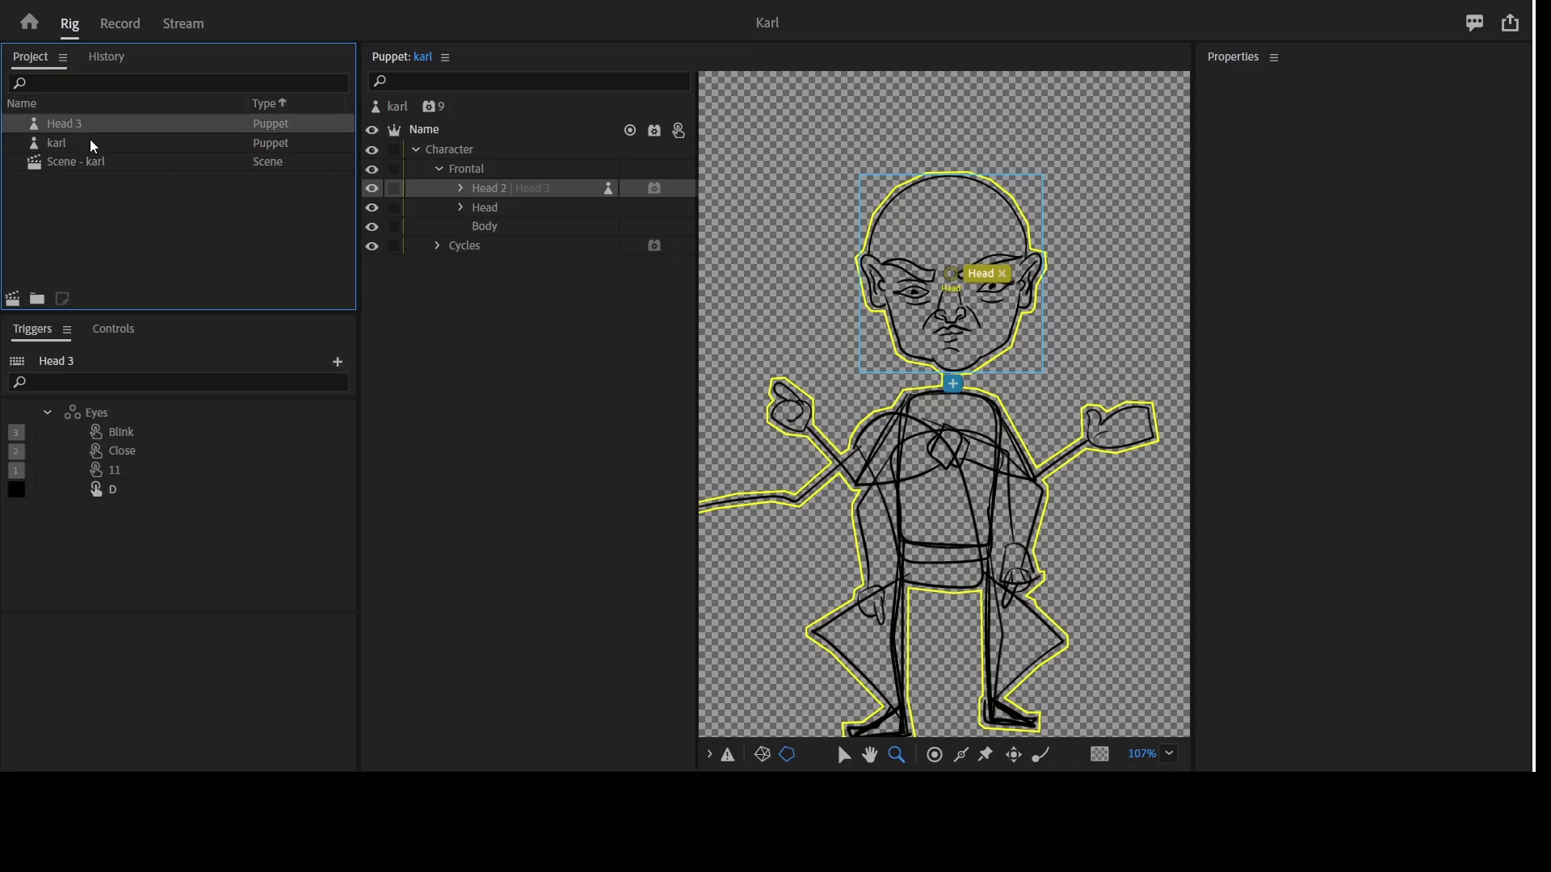
{"action": "left_click", "coordinate": [438, 247]}
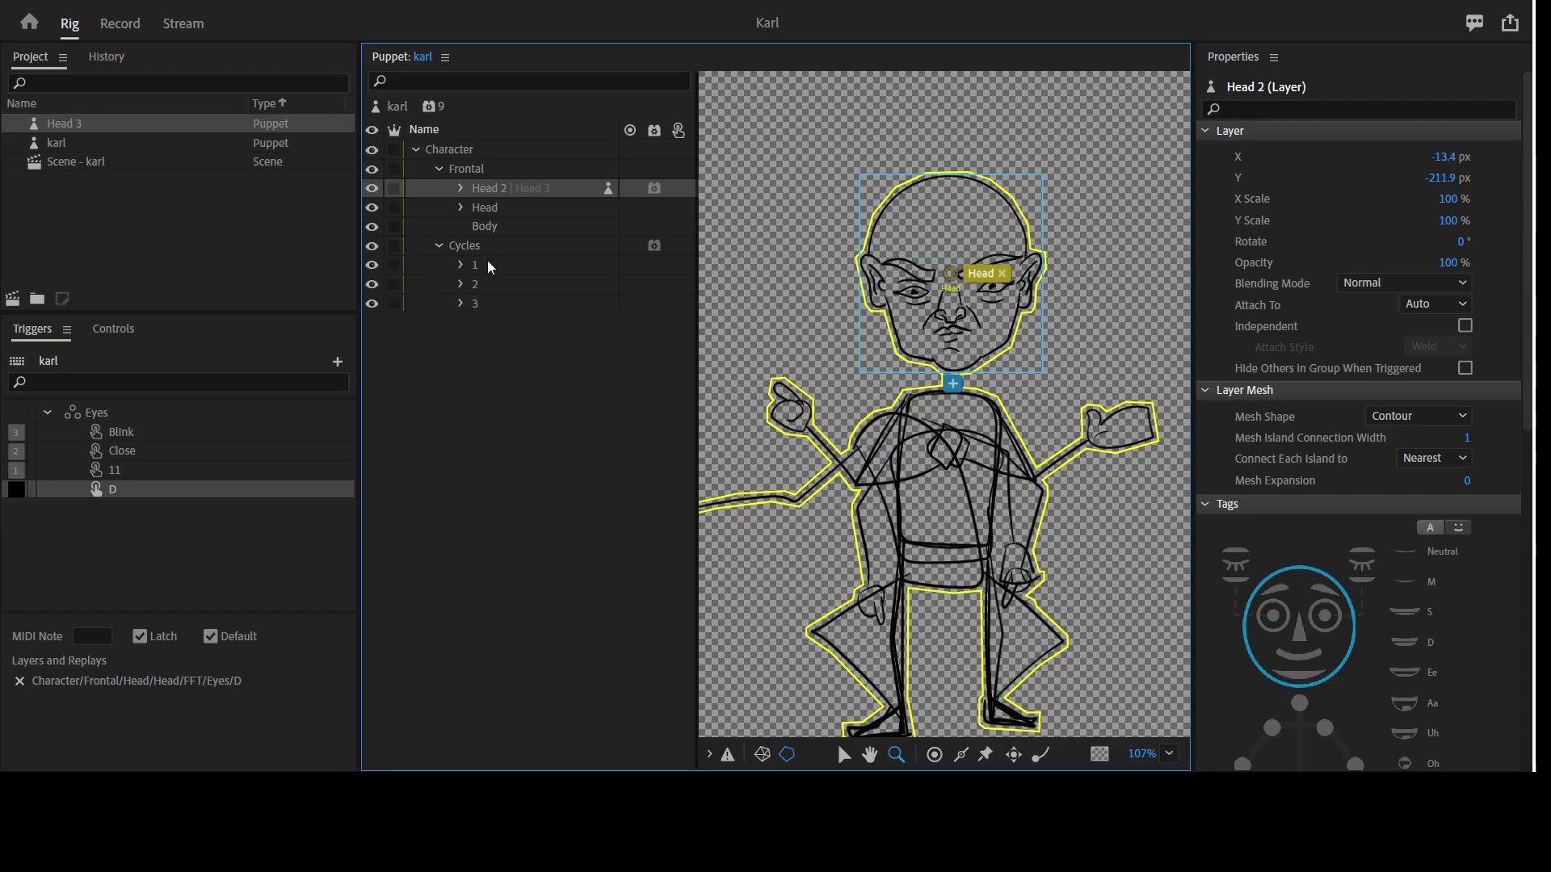
Hide cycle frames 2, 3 and Frontal, and drop Head 3 into frame 1
{"action": "left_click", "coordinate": [371, 304]}
{"action": "left_click", "coordinate": [371, 284]}
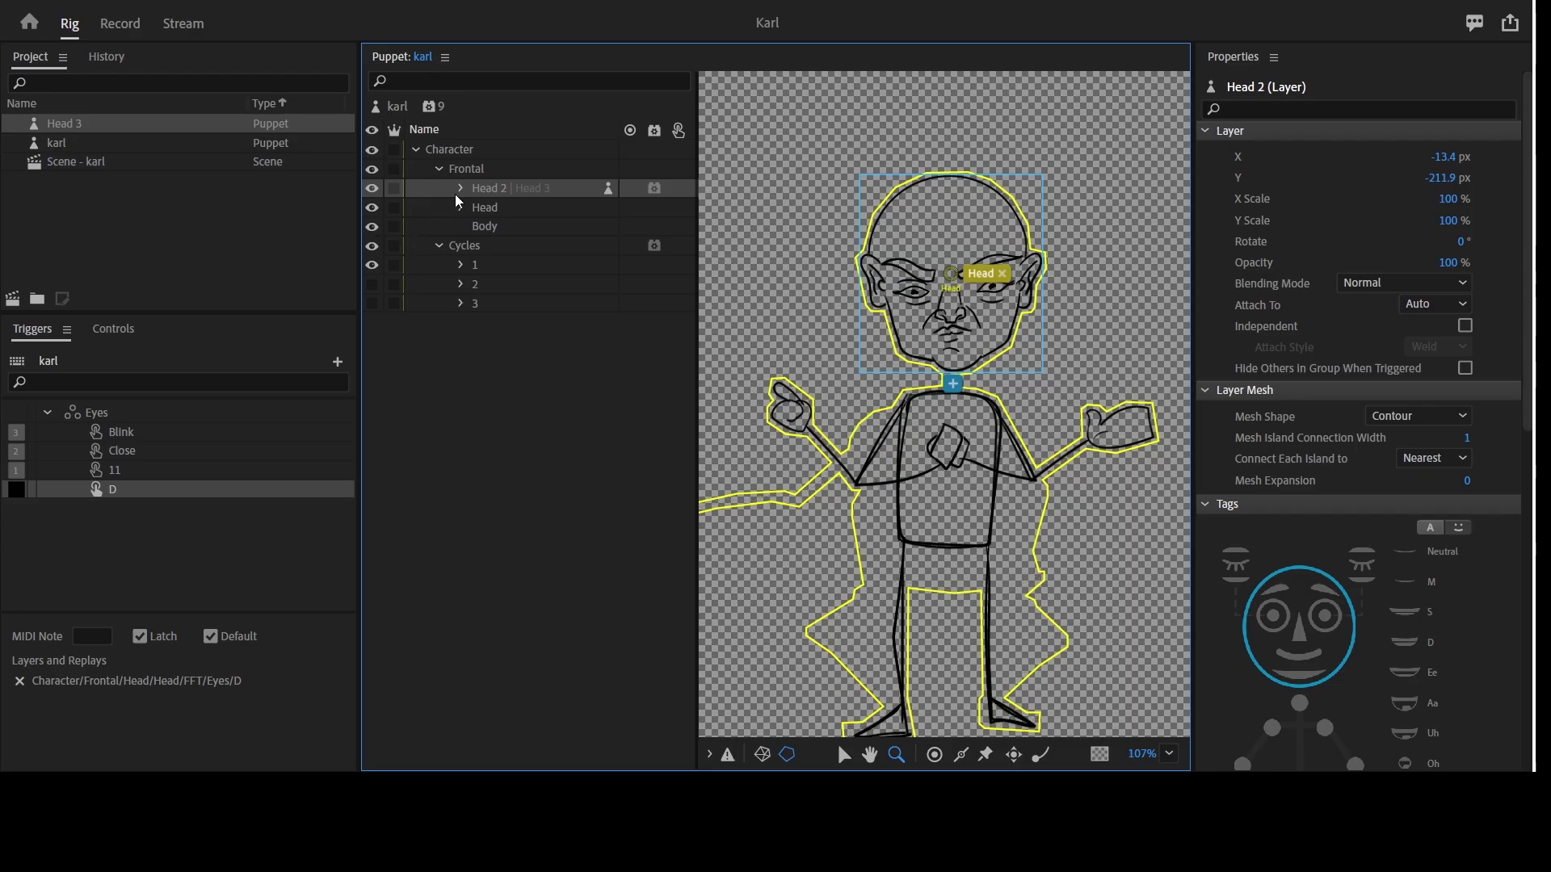
{"action": "left_click", "coordinate": [439, 170]}
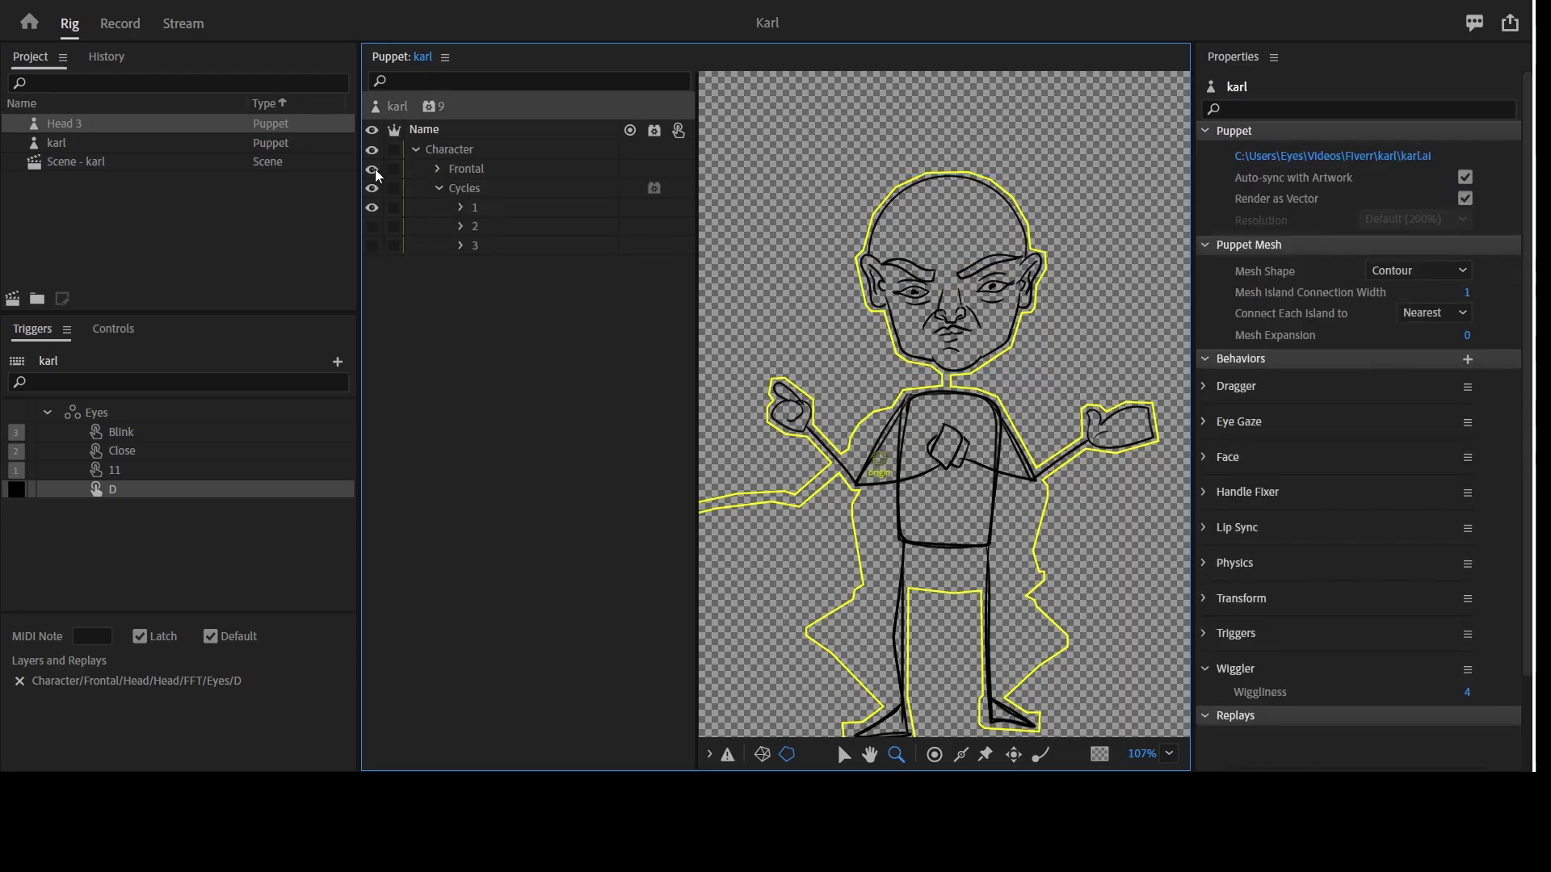
{"action": "left_click", "coordinate": [373, 168]}
{"action": "left_click", "coordinate": [485, 207]}
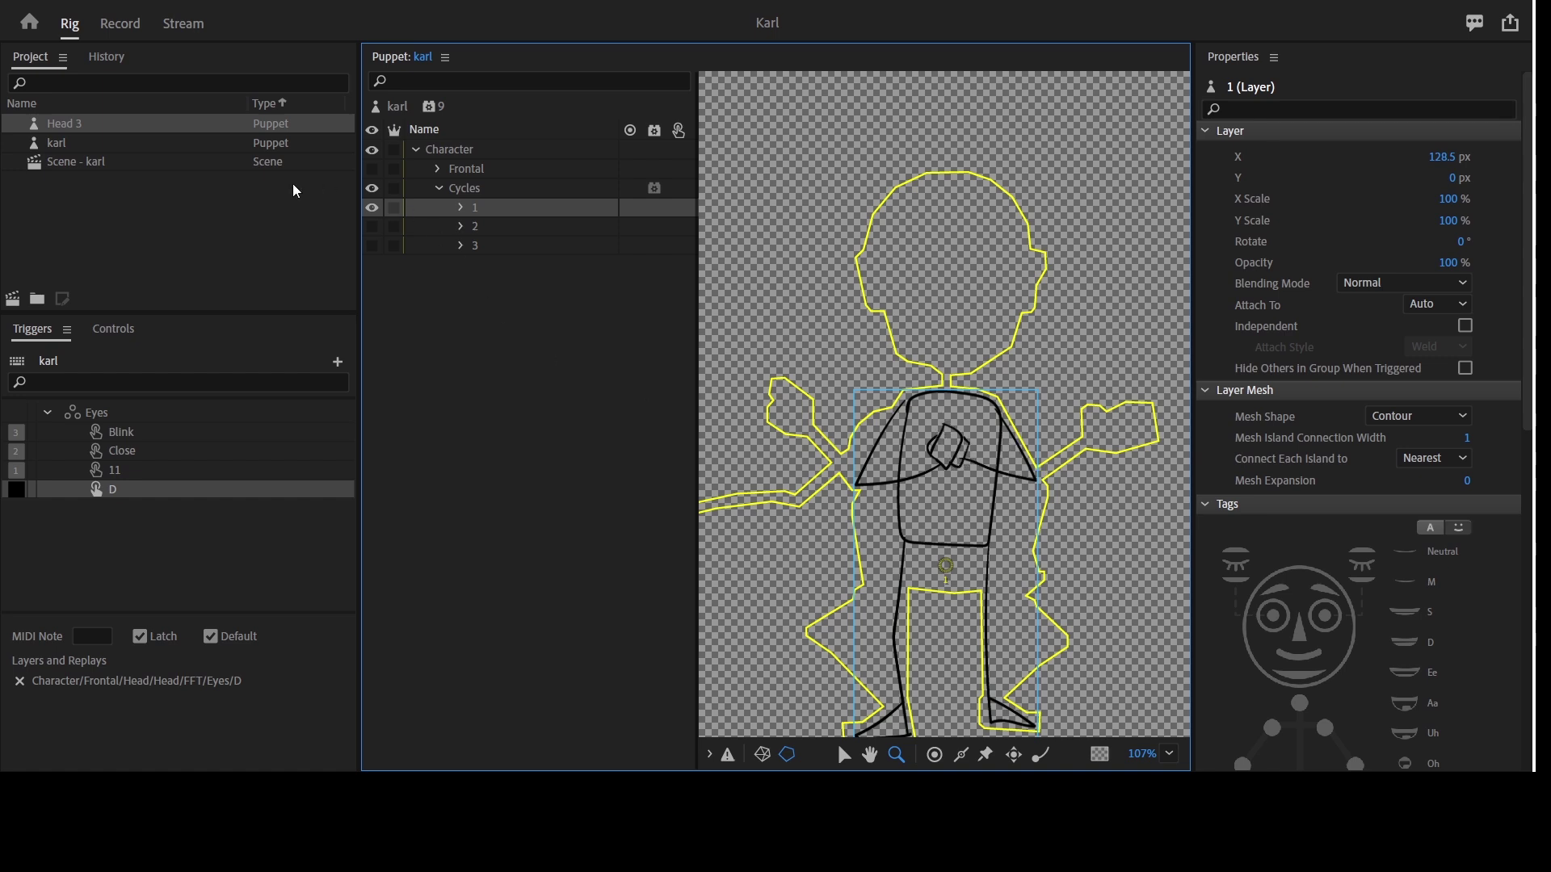
{"action": "left_click_drag", "start_coordinate": [63, 129], "coordinate": [477, 214]}
Move frame 1's Head 3 up to Y -324.9 px atop the crossed-arms body
{"action": "left_click", "coordinate": [841, 750]}
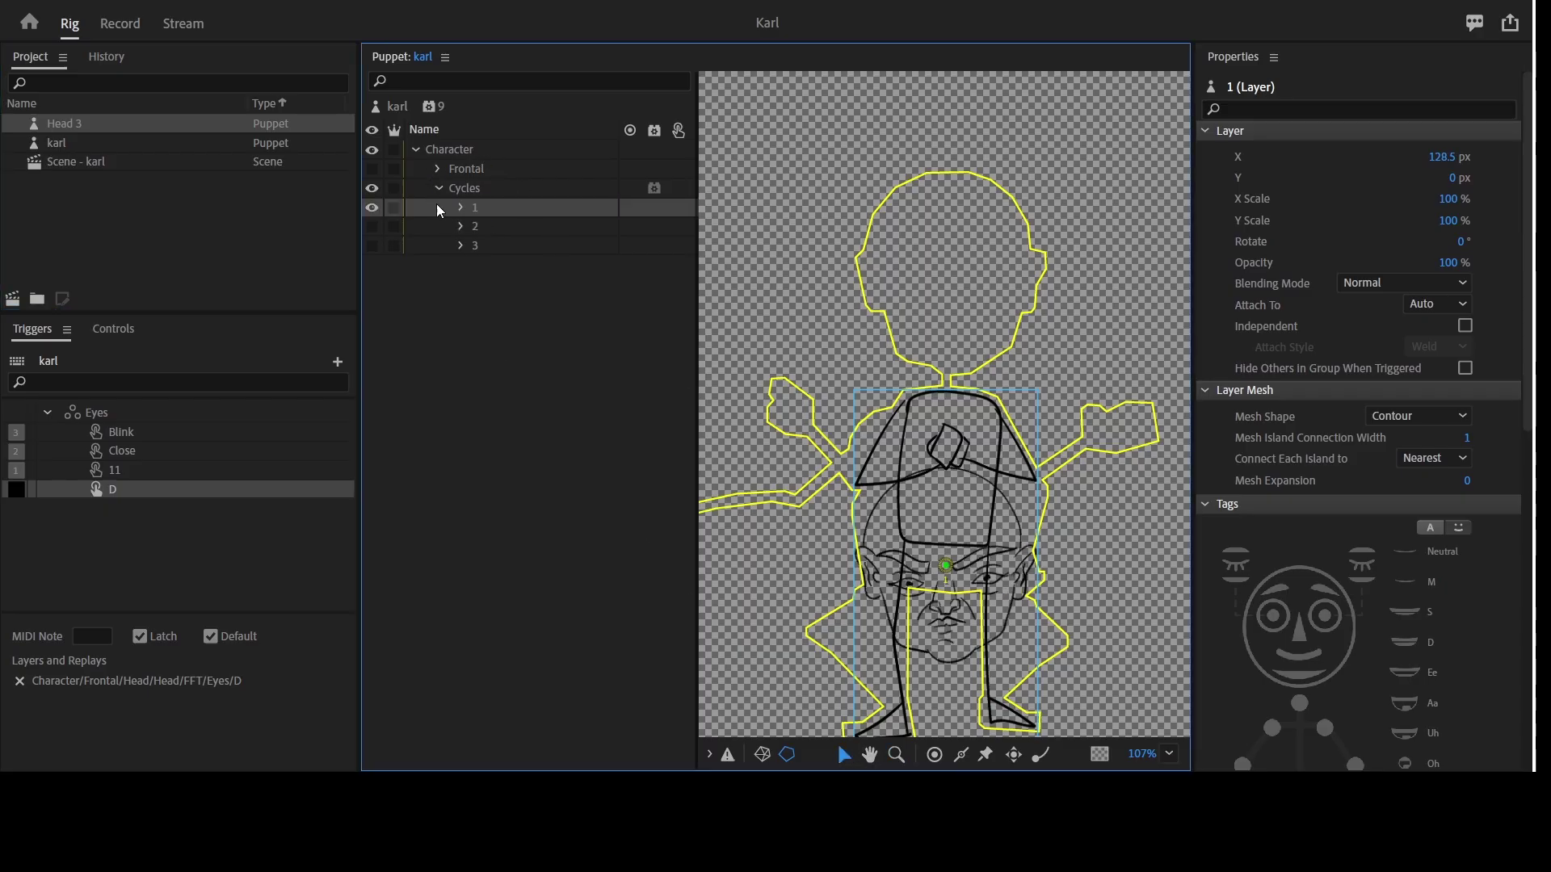
{"action": "left_click", "coordinate": [460, 208]}
{"action": "left_click", "coordinate": [519, 229]}
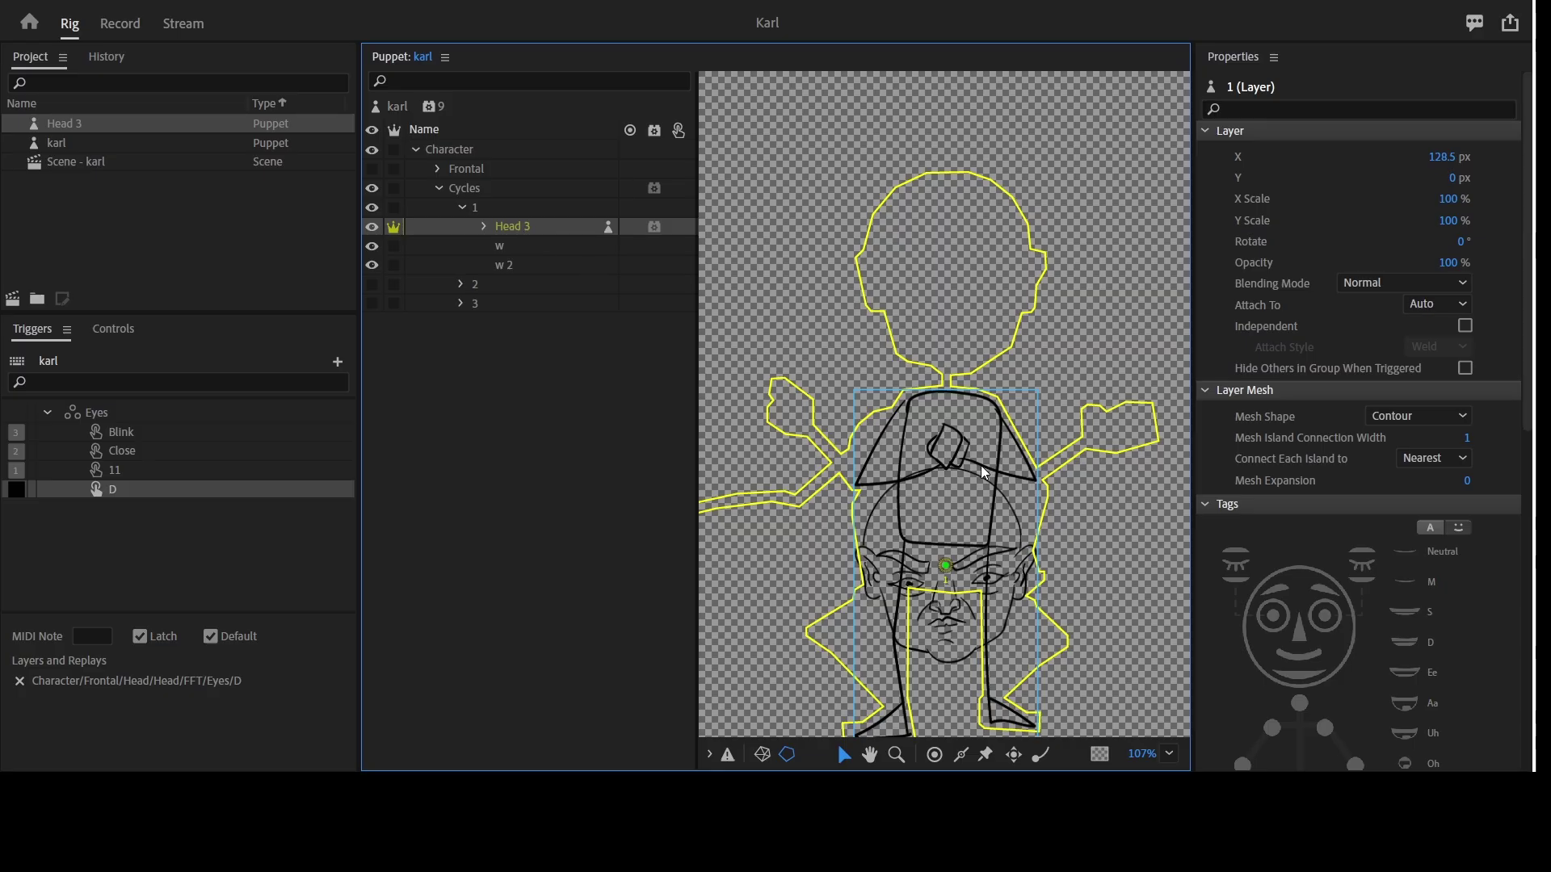
{"action": "left_click", "coordinate": [989, 485]}
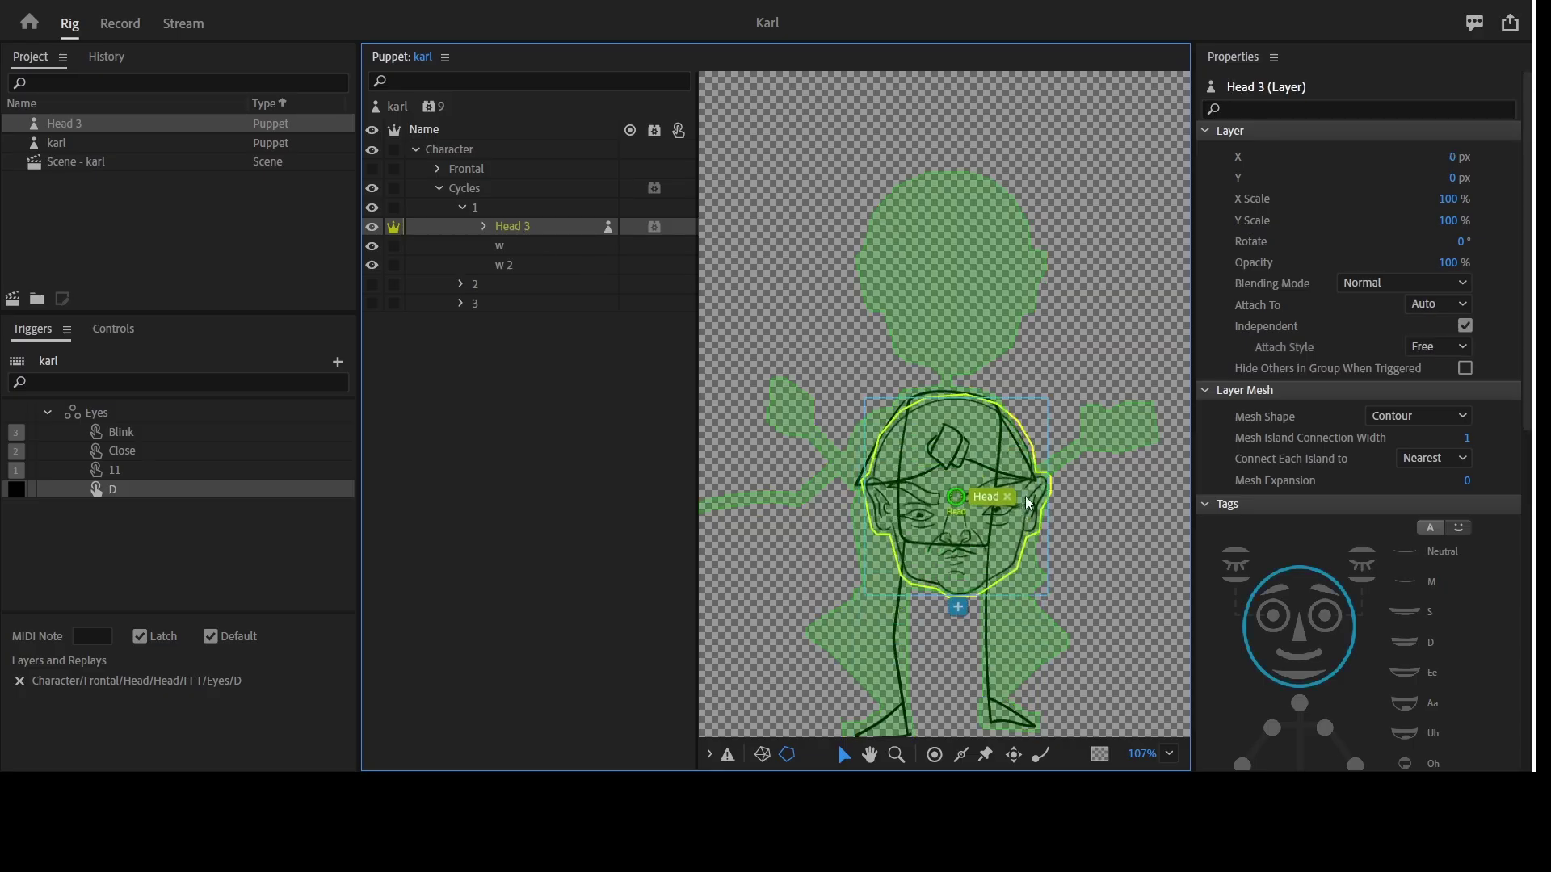
{"action": "left_click_drag", "start_coordinate": [1028, 502], "coordinate": [1027, 330]}
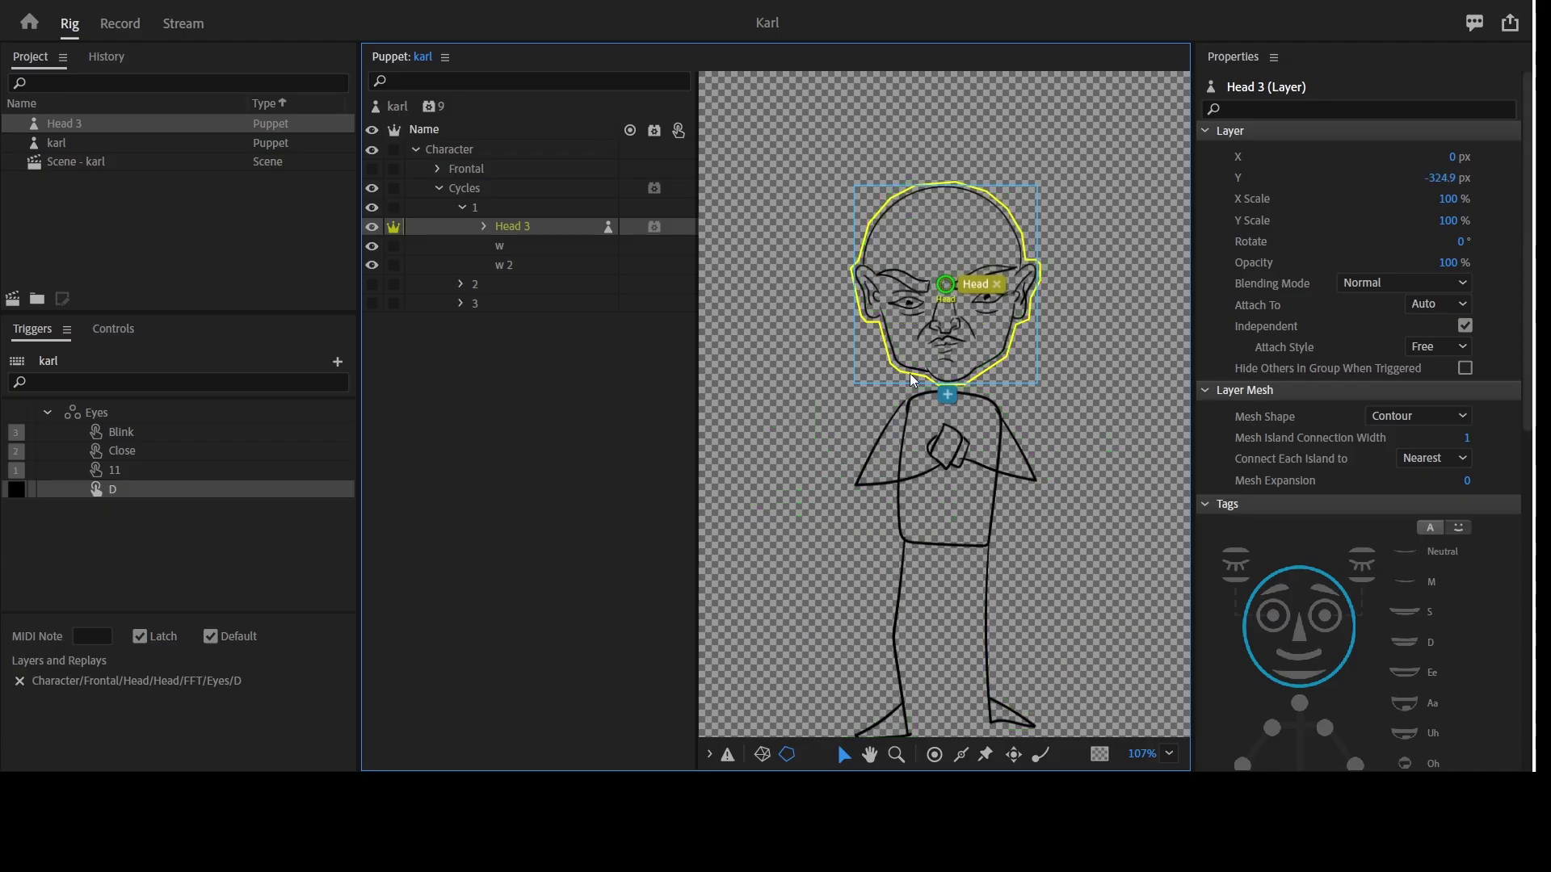
{"action": "left_click", "coordinate": [463, 207]}
Add Head 3 to cycle frame 2, showing only that frame, and raise it to Y -260.4 px
{"action": "left_click", "coordinate": [372, 226]}
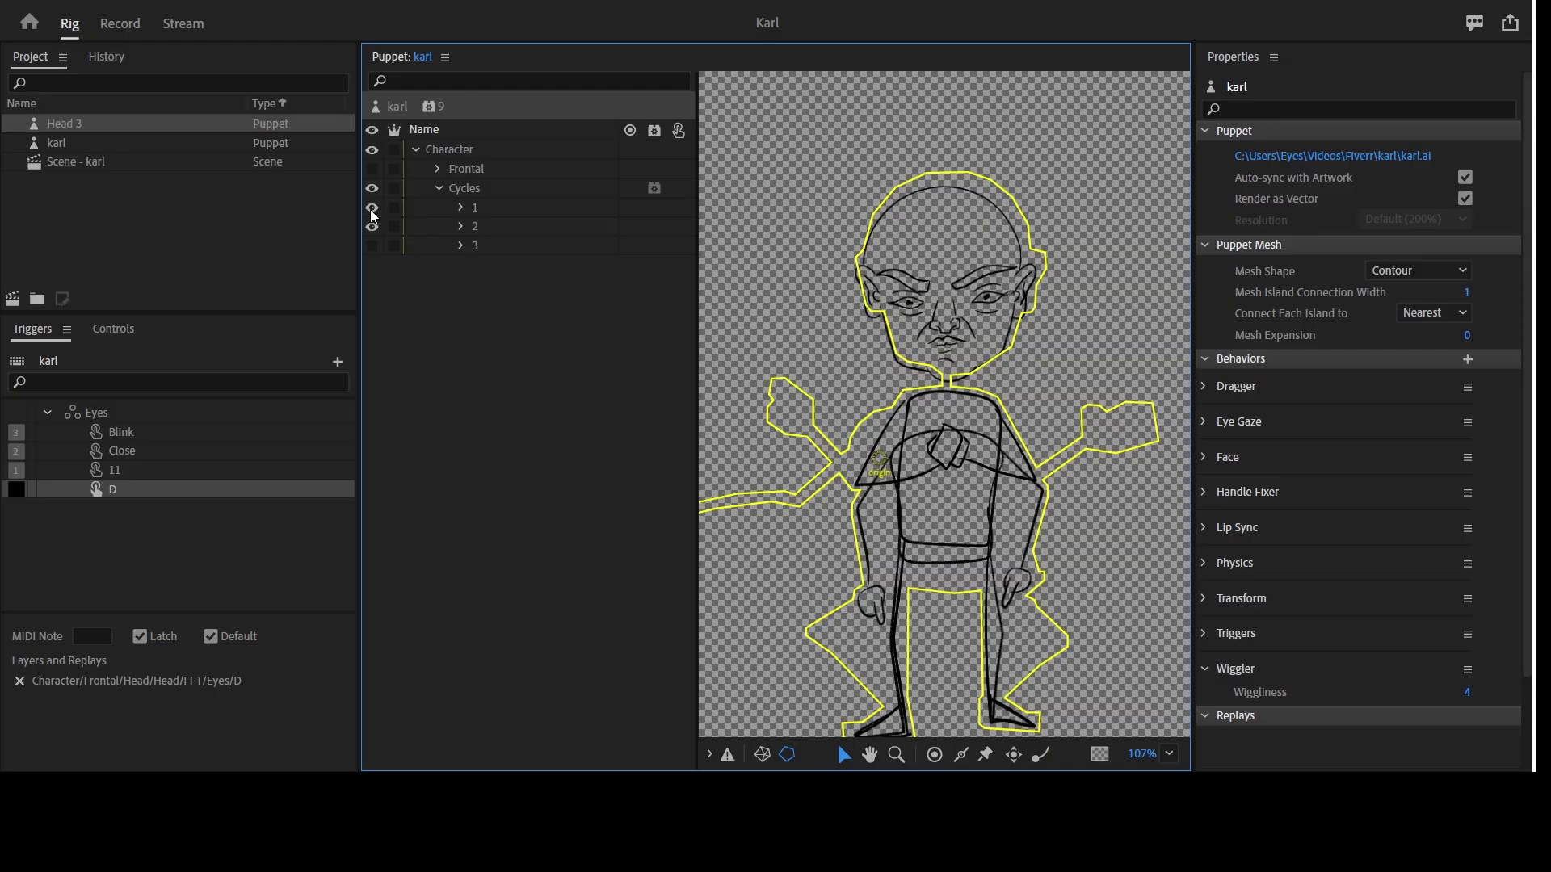
{"action": "left_click", "coordinate": [372, 207]}
{"action": "left_click_drag", "start_coordinate": [49, 129], "coordinate": [484, 235]}
{"action": "left_click", "coordinate": [768, 419]}
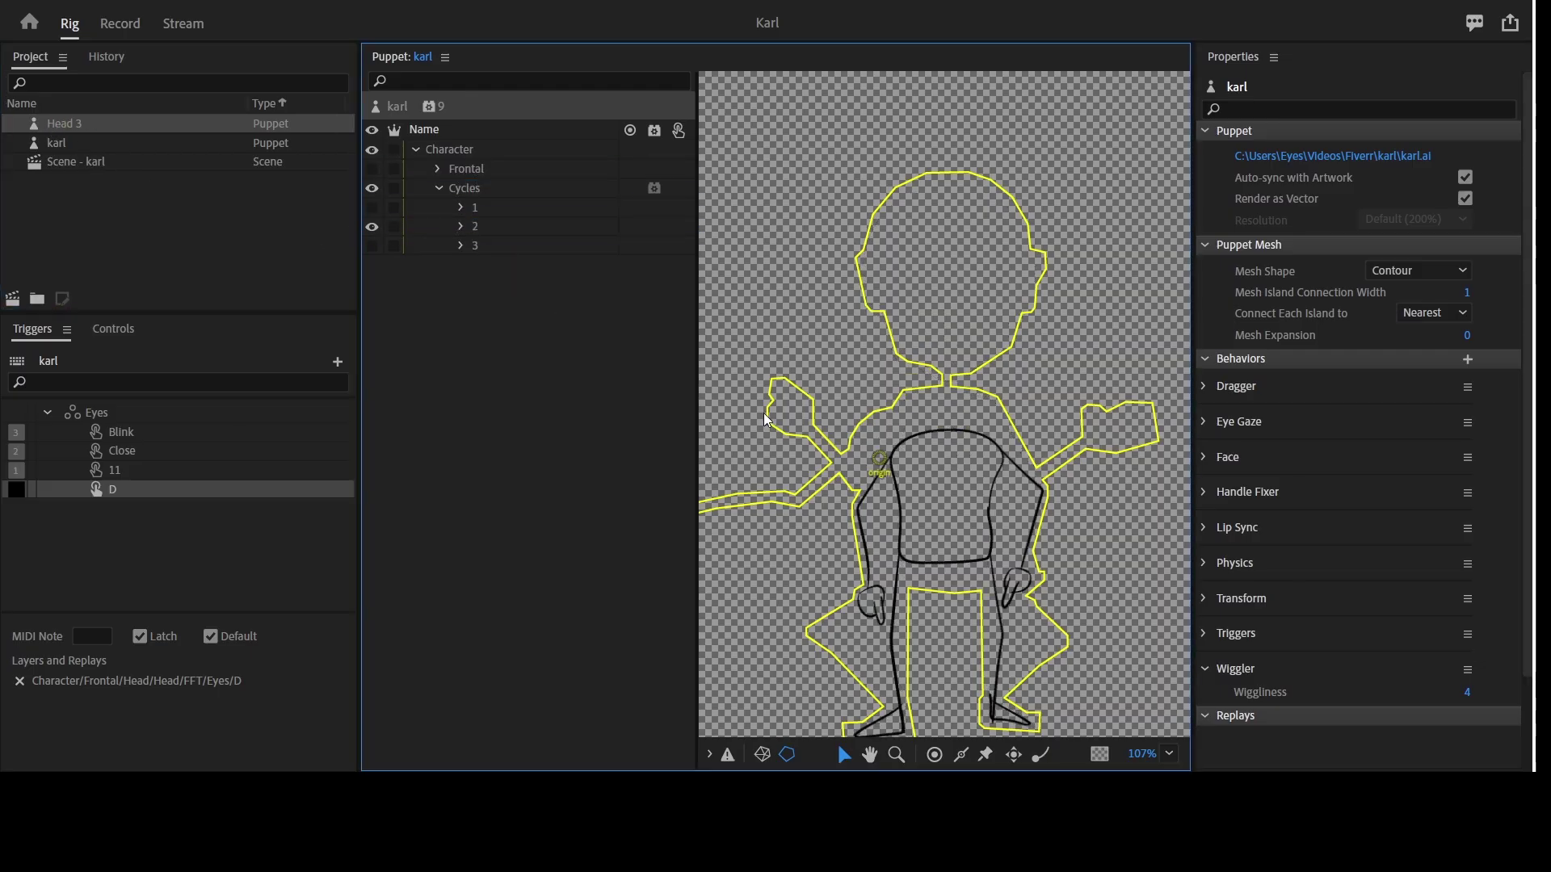
{"action": "left_click", "coordinate": [461, 226]}
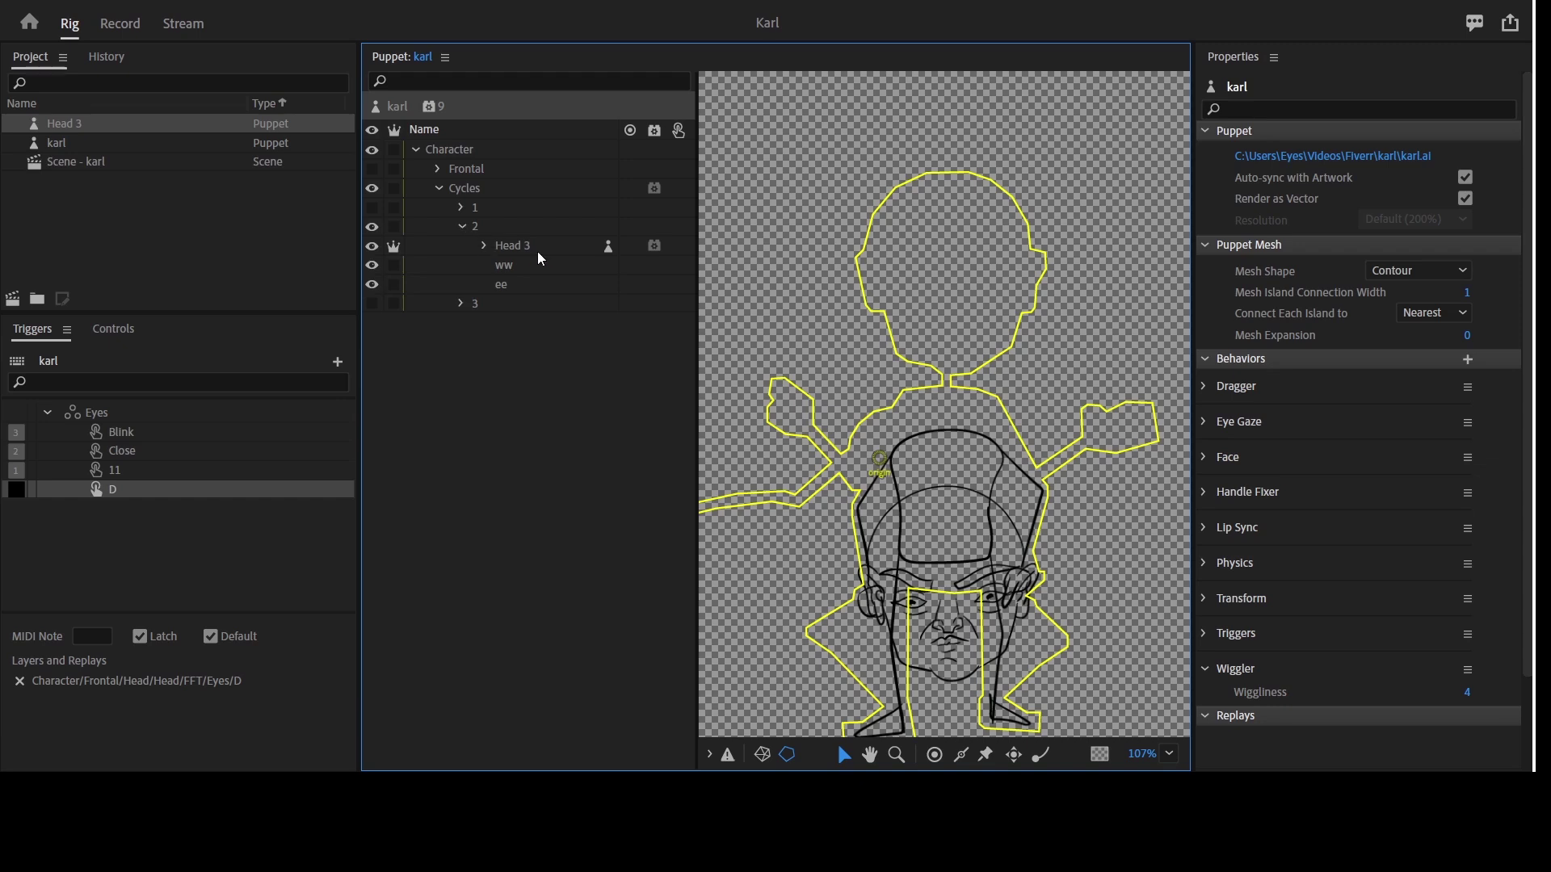
{"action": "left_click", "coordinate": [517, 245]}
{"action": "left_click_drag", "start_coordinate": [978, 677], "coordinate": [984, 454]}
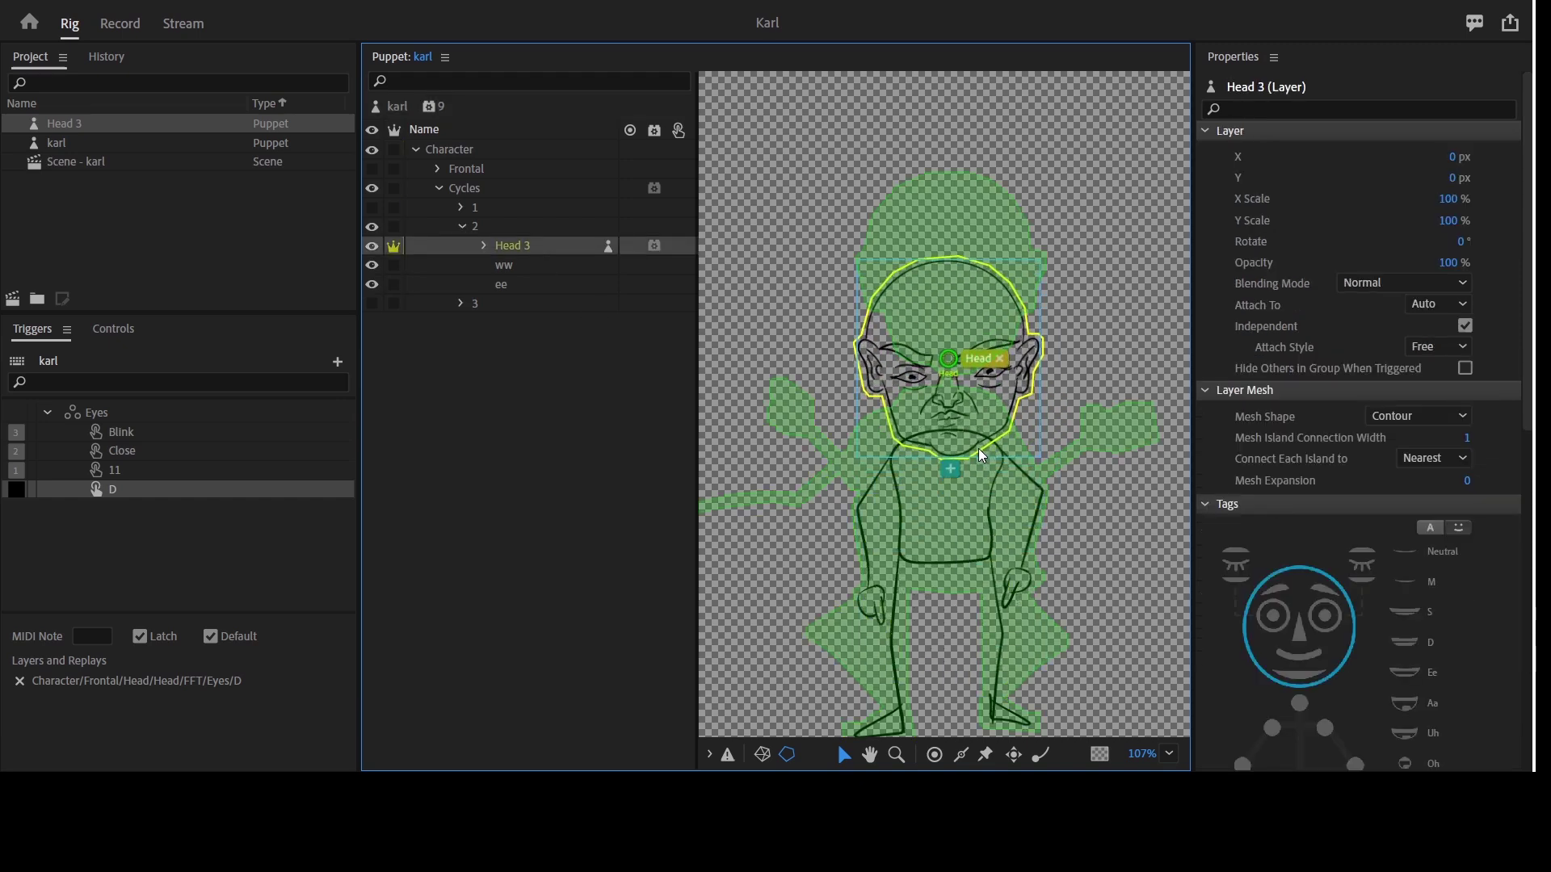
Show only cycle frame 3 and drag Head 3 into it
{"action": "left_click", "coordinate": [461, 226]}
{"action": "left_click", "coordinate": [372, 245]}
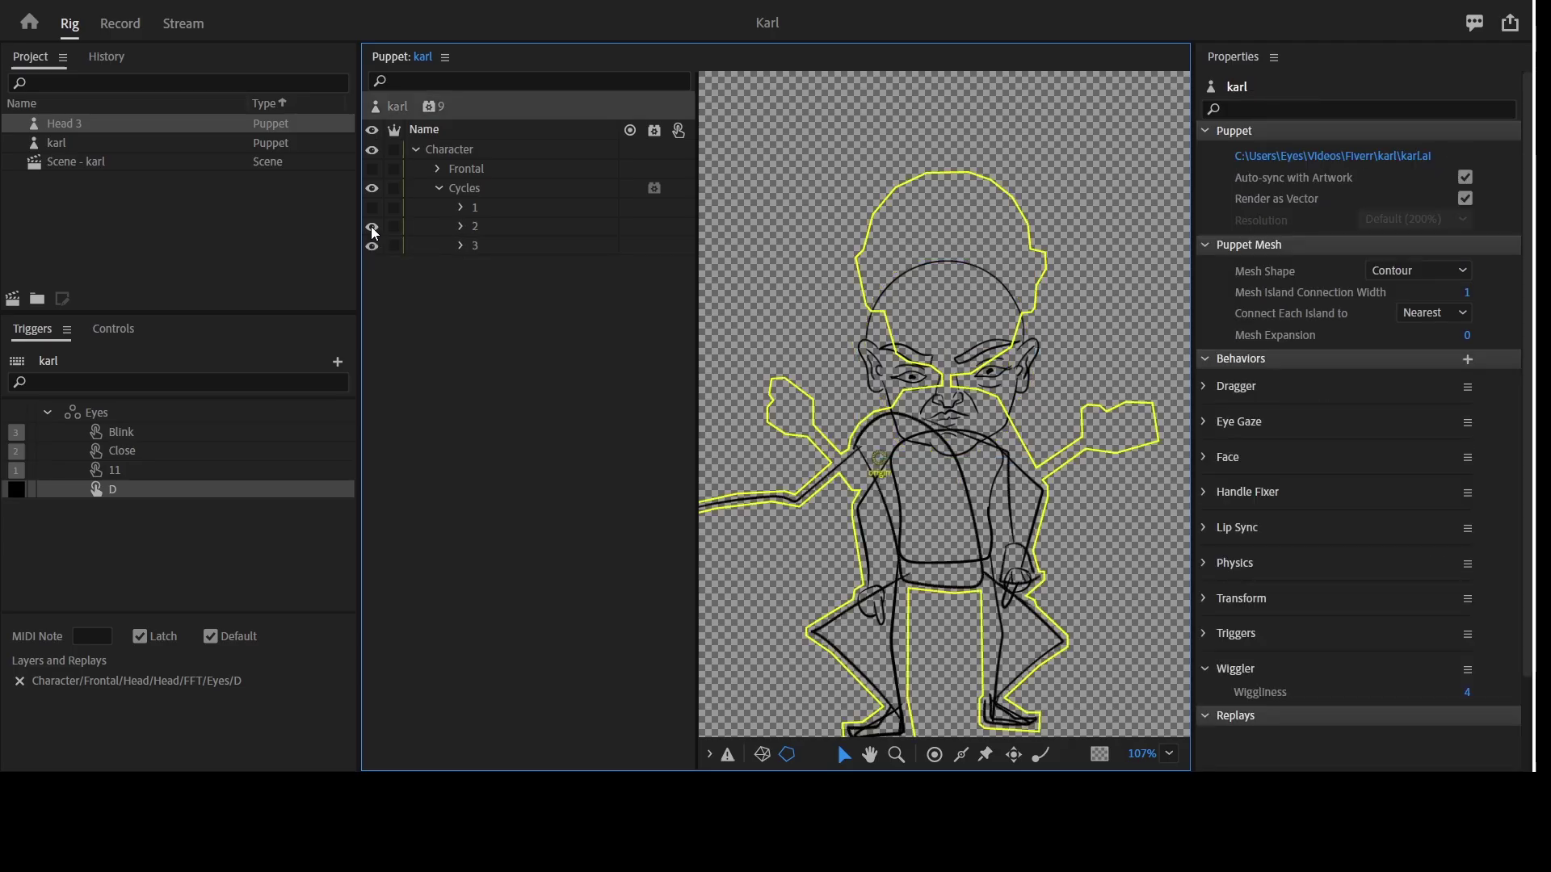
{"action": "left_click", "coordinate": [373, 228]}
{"action": "mouse_move", "coordinate": [485, 247]}
{"action": "left_mouse_down"}
{"action": "mouse_move", "coordinate": [65, 137]}
{"action": "mouse_move", "coordinate": [201, 127]}
{"action": "mouse_move", "coordinate": [407, 249]}
{"action": "mouse_move", "coordinate": [481, 252]}
{"action": "mouse_move", "coordinate": [643, 343]}
{"action": "mouse_move", "coordinate": [861, 415]}
{"action": "left_mouse_up"}
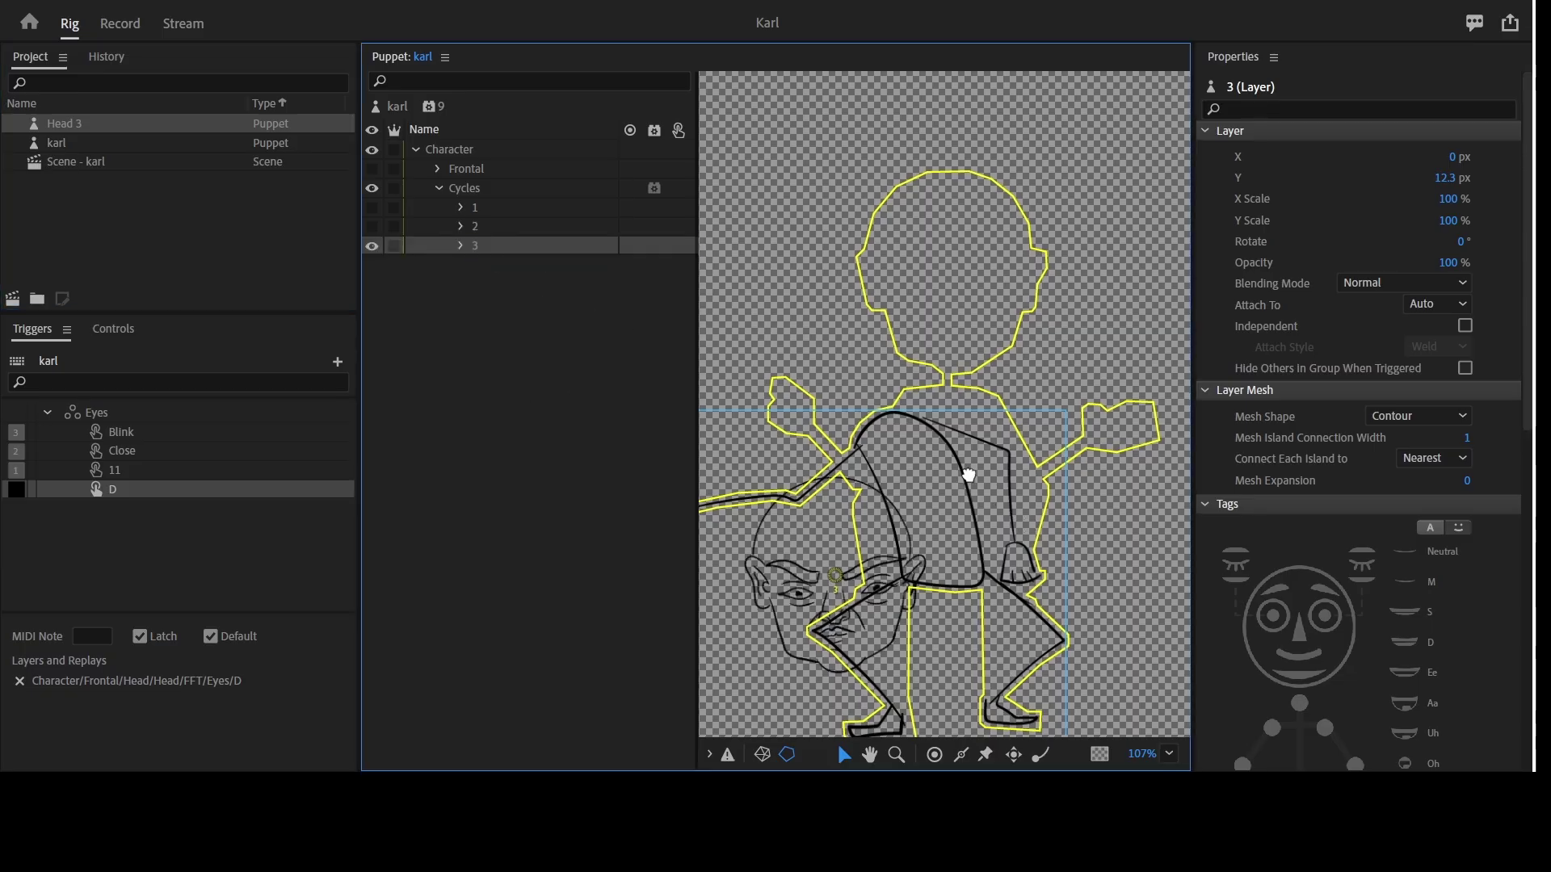
Move frame 3's Head 3 up to Y -311.8 px onto the hunched body
{"action": "left_click_drag", "start_coordinate": [969, 475], "coordinate": [1063, 453]}
{"action": "left_click", "coordinate": [459, 246]}
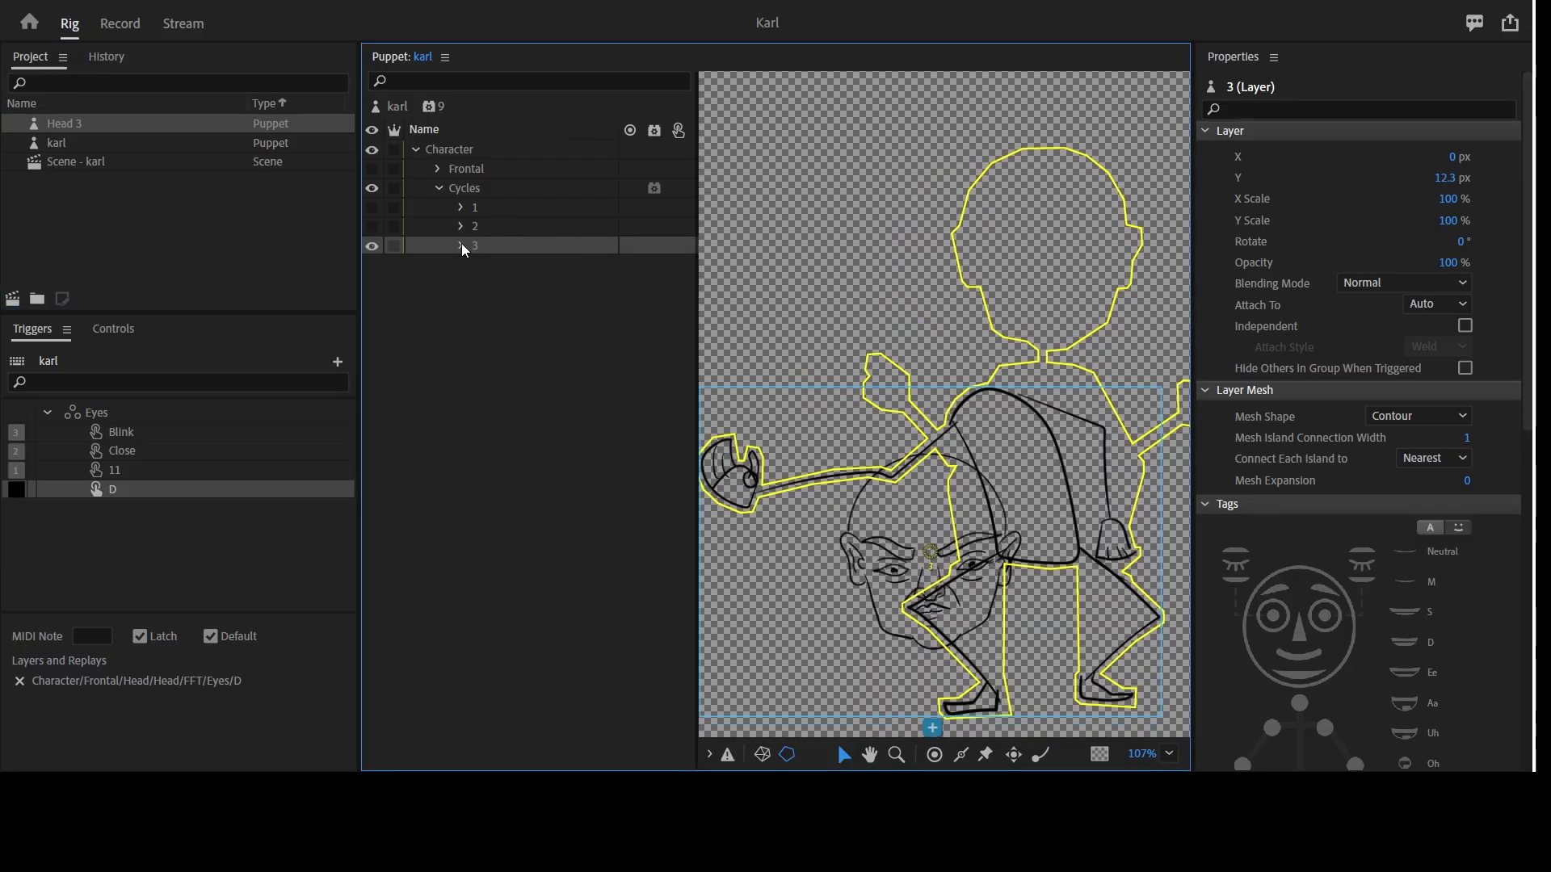
{"action": "left_click", "coordinate": [529, 271]}
{"action": "left_click_drag", "start_coordinate": [975, 634], "coordinate": [973, 361]}
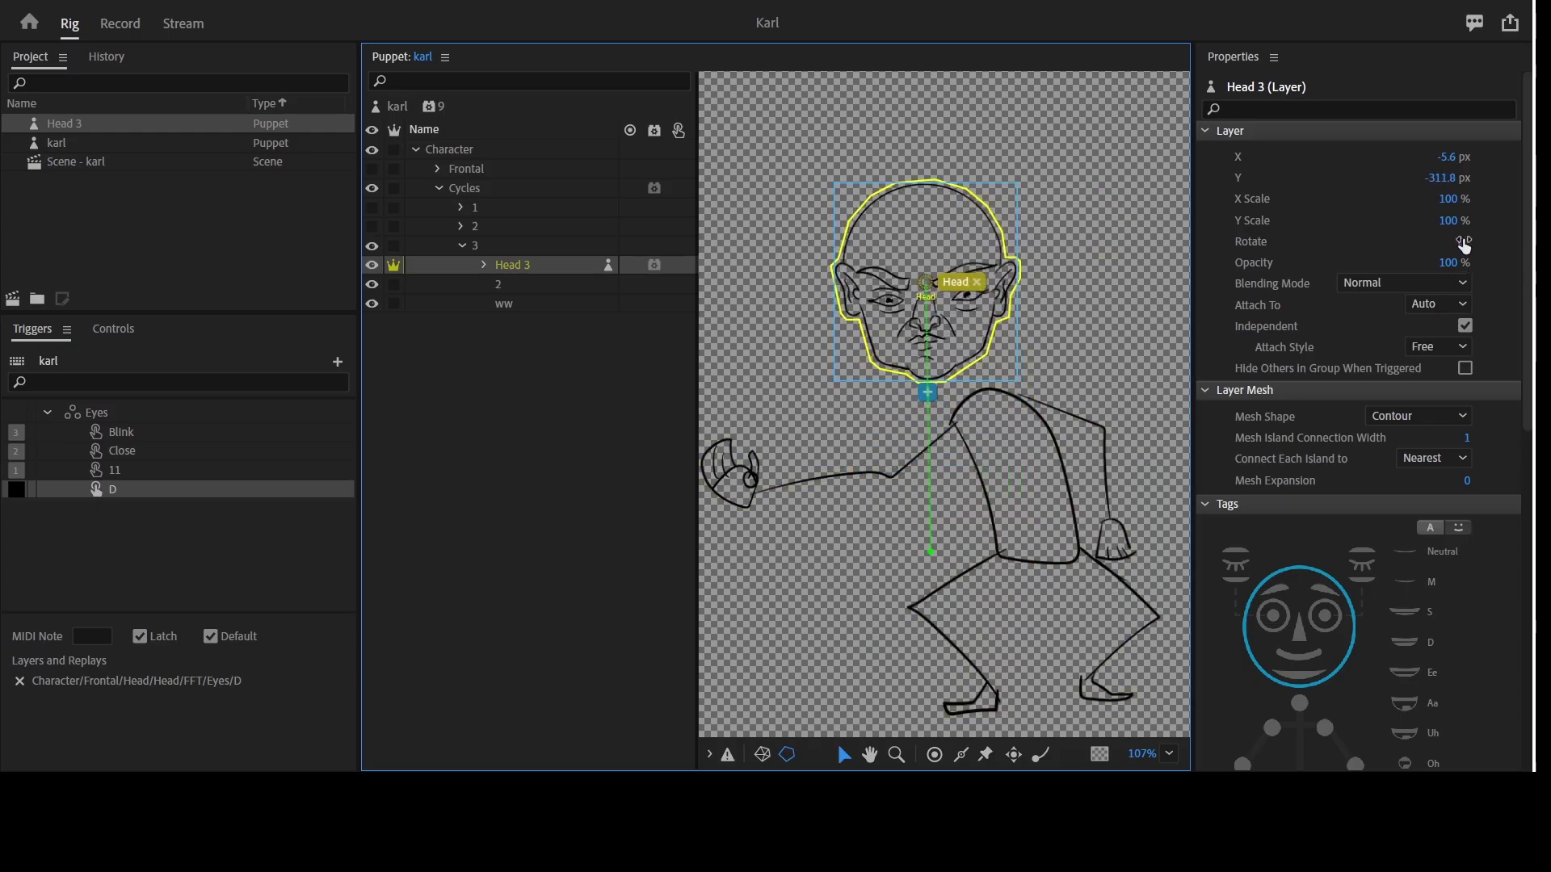
Rotate the head to -15° and collapse the Cycles group
{"action": "left_click", "coordinate": [1454, 240]}
{"action": "left_click_drag", "start_coordinate": [1454, 239], "coordinate": [1442, 240]}
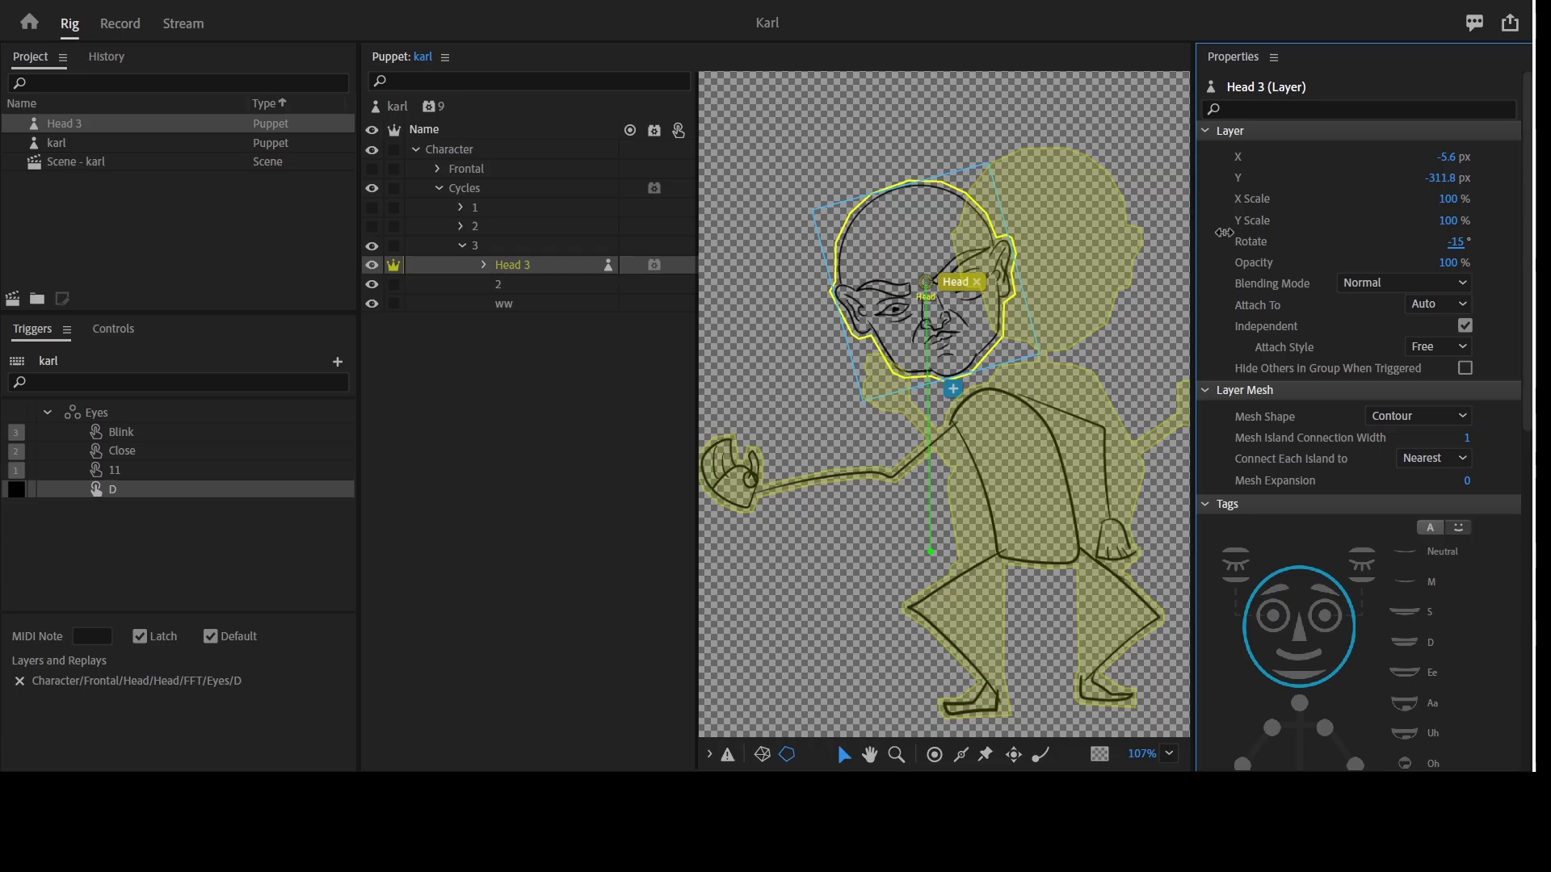
{"action": "left_click", "coordinate": [529, 274]}
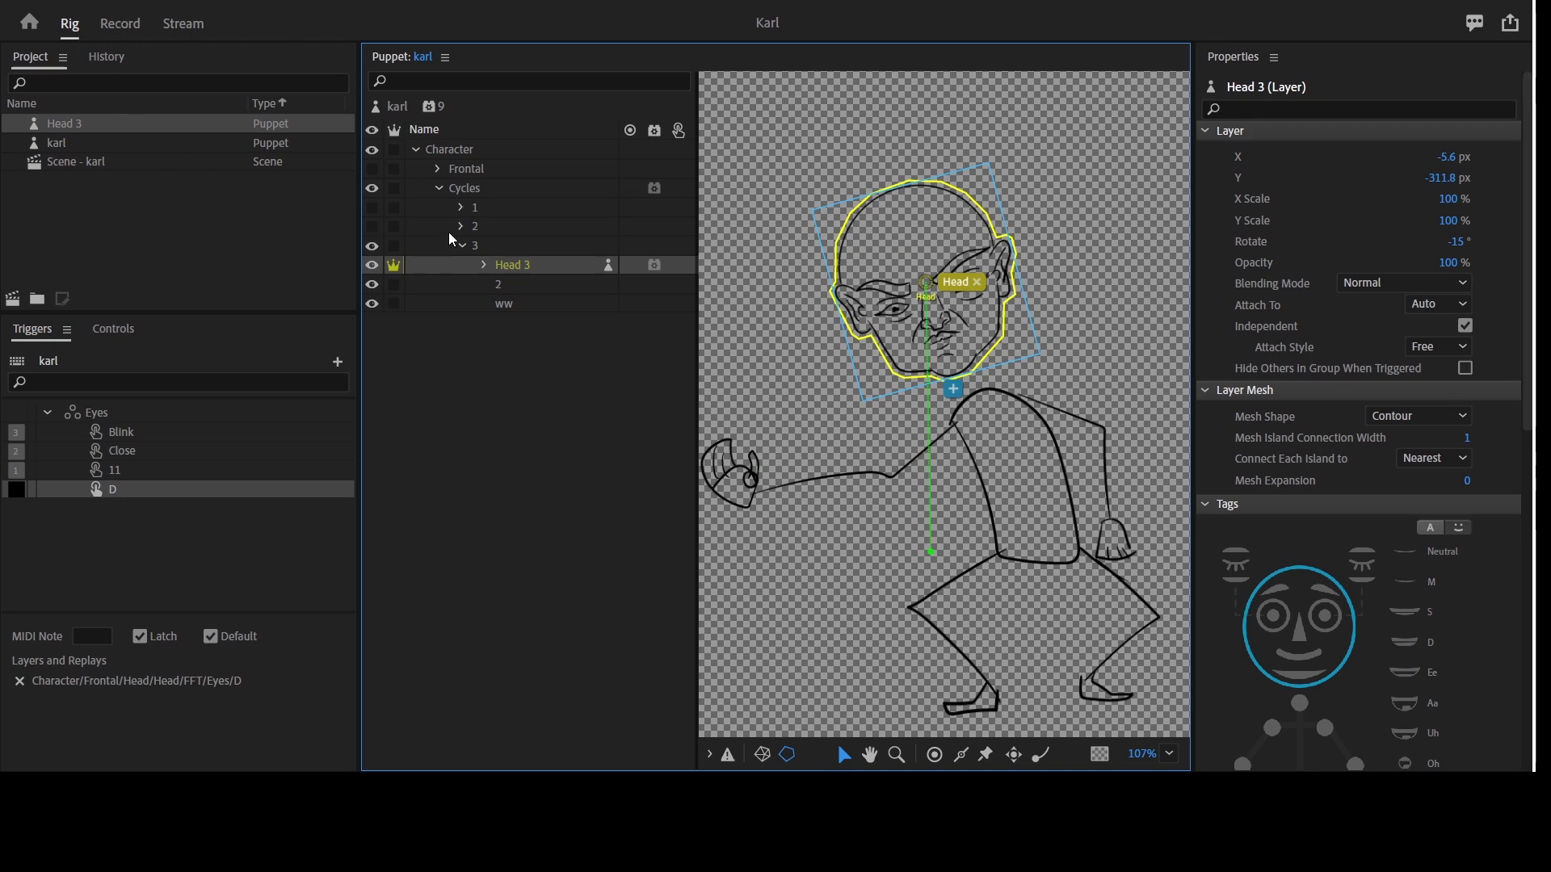
{"action": "left_click", "coordinate": [440, 191]}
{"action": "left_click", "coordinate": [495, 191]}
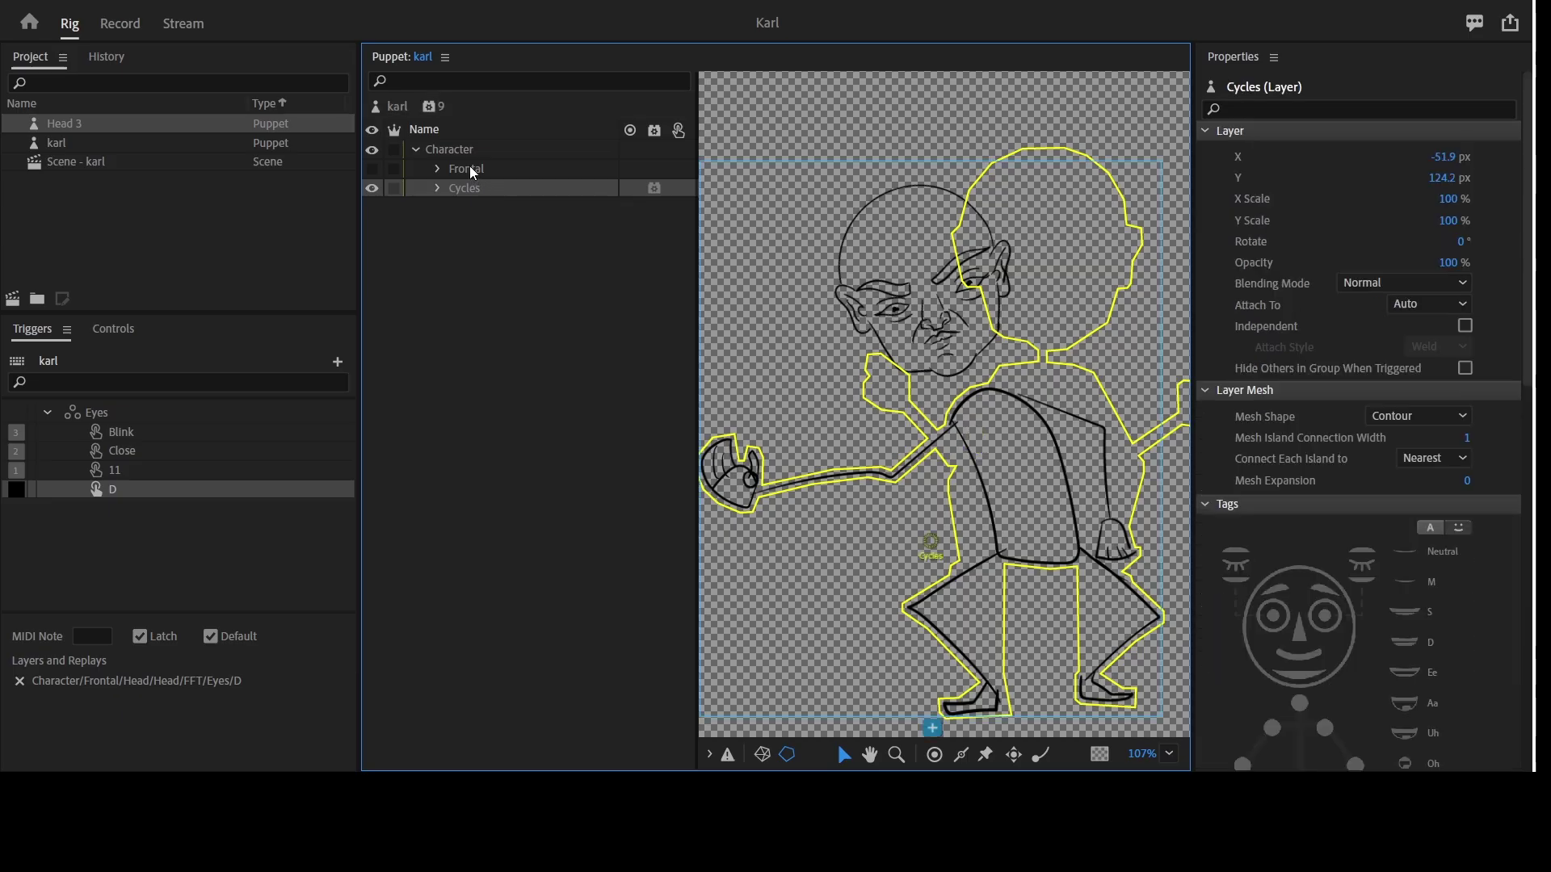
Make Frontal and Cycles a trigger swap set with Frontal as default
{"action": "left_click", "coordinate": [485, 150]}
{"action": "left_click_drag", "start_coordinate": [488, 152], "coordinate": [236, 718]}
{"action": "left_click", "coordinate": [141, 527]}
{"action": "left_click", "coordinate": [128, 547], "text": "shift"}
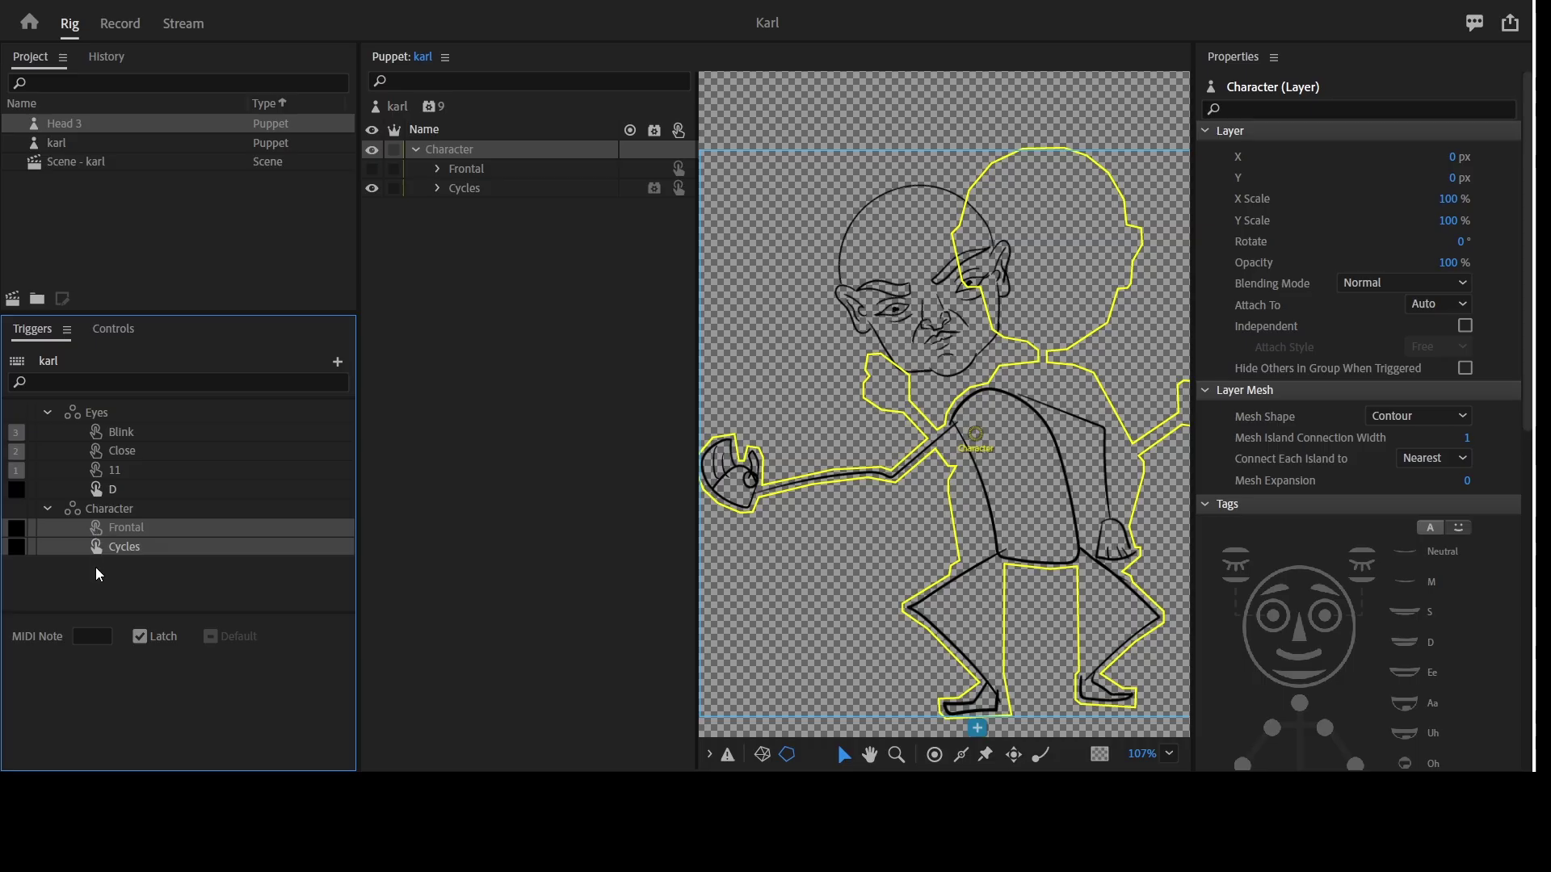
{"action": "left_click", "coordinate": [77, 554], "text": "ctrl"}
Assign key Q to the Cycles trigger and switch to the Record workspace
{"action": "left_click", "coordinate": [16, 548]}
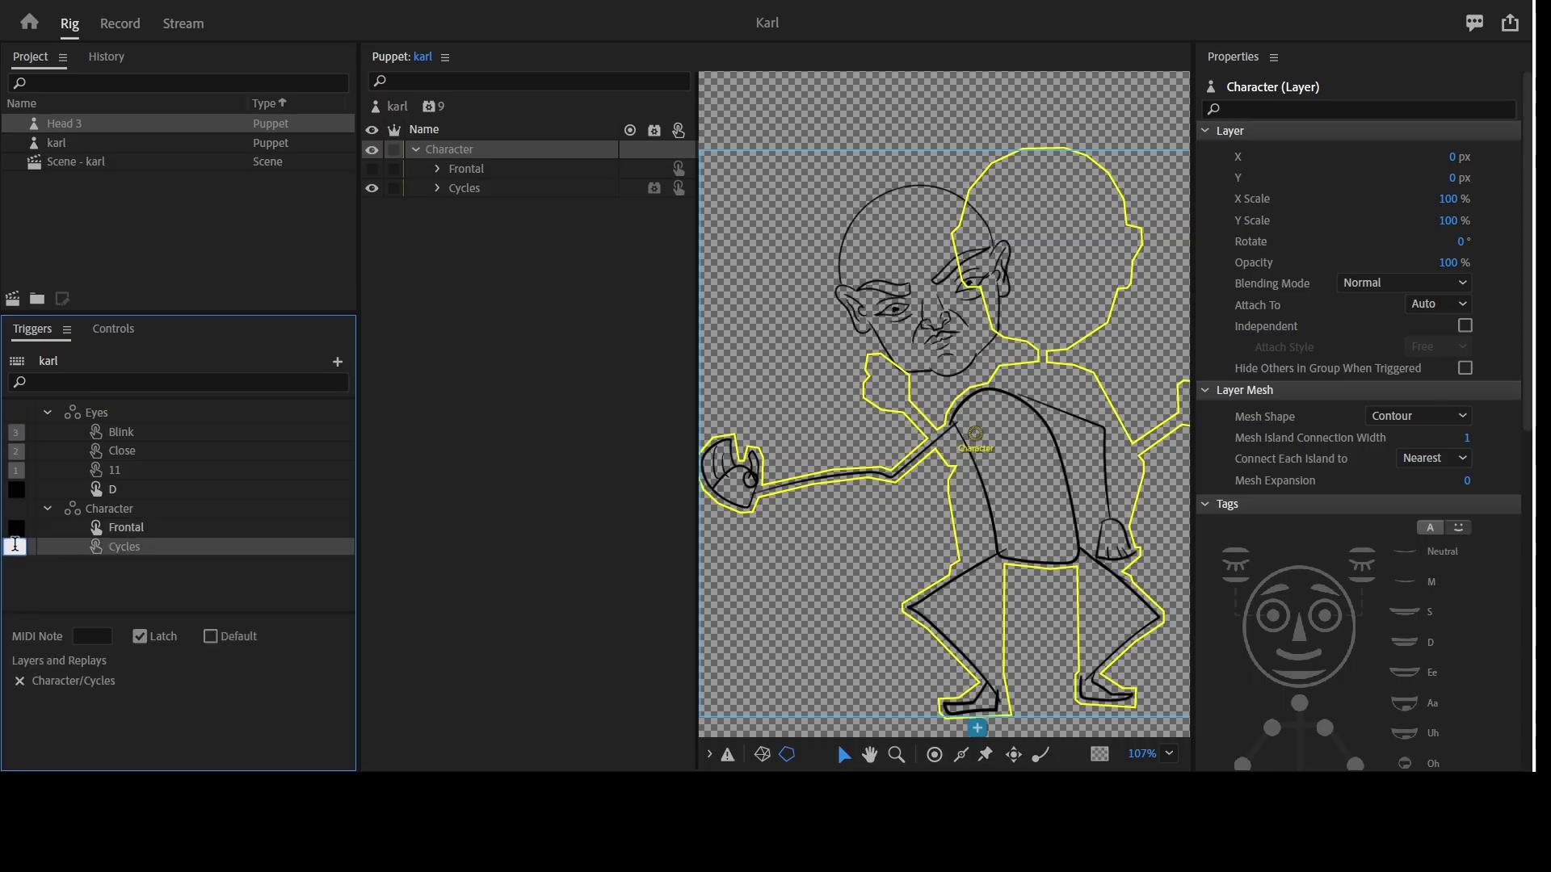
{"action": "key", "text": "Return"}
{"action": "left_click", "coordinate": [119, 25]}
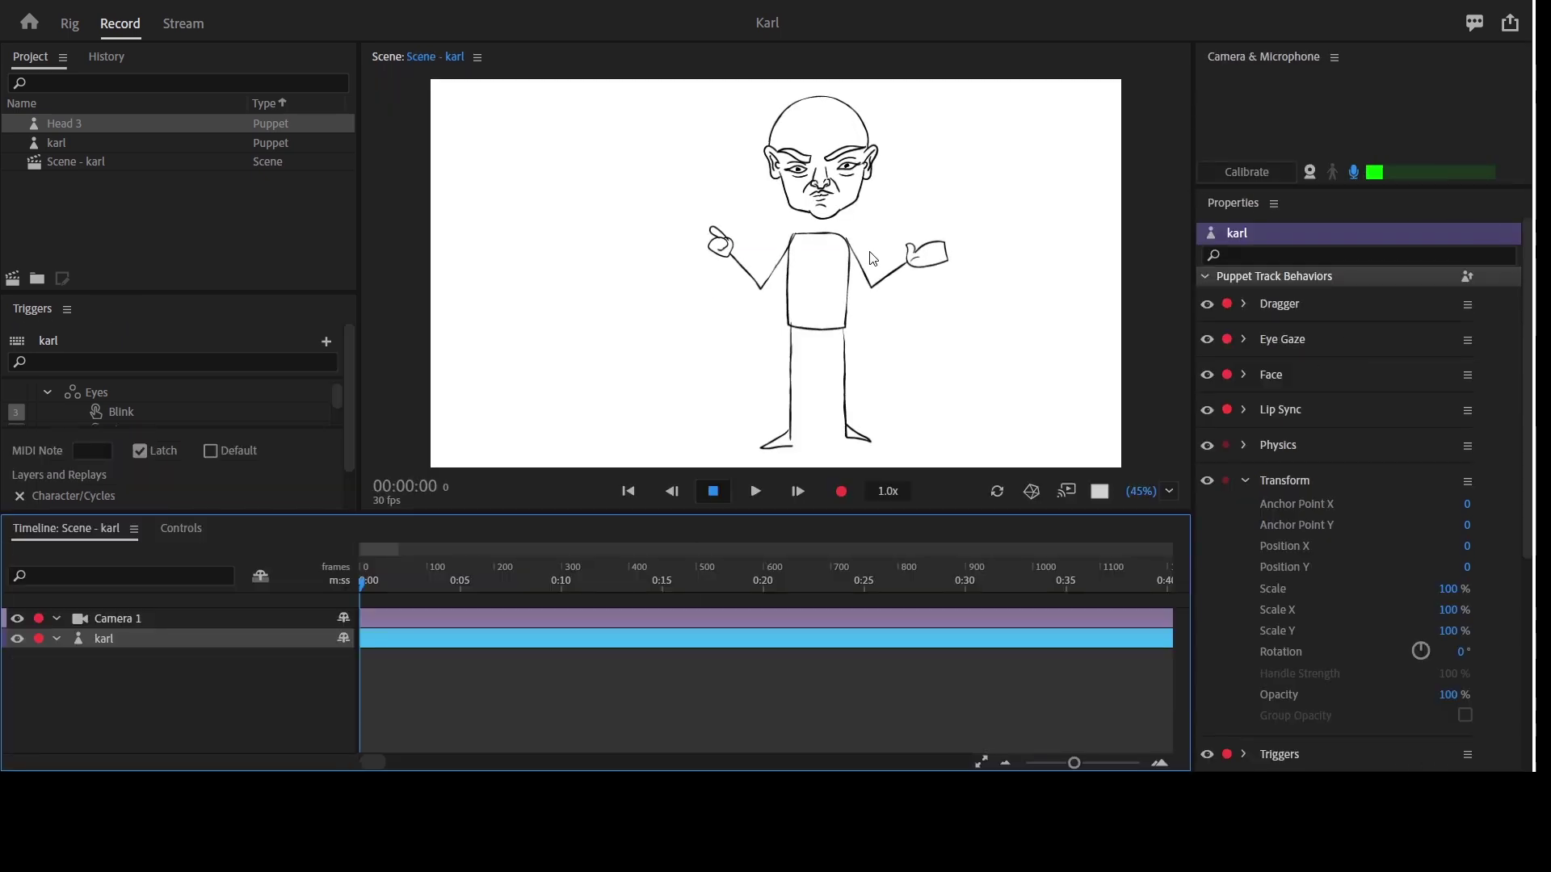
Maximize the Karl scene panel to fill the workspace for previewing the puppet
{"action": "key", "text": "grave"}
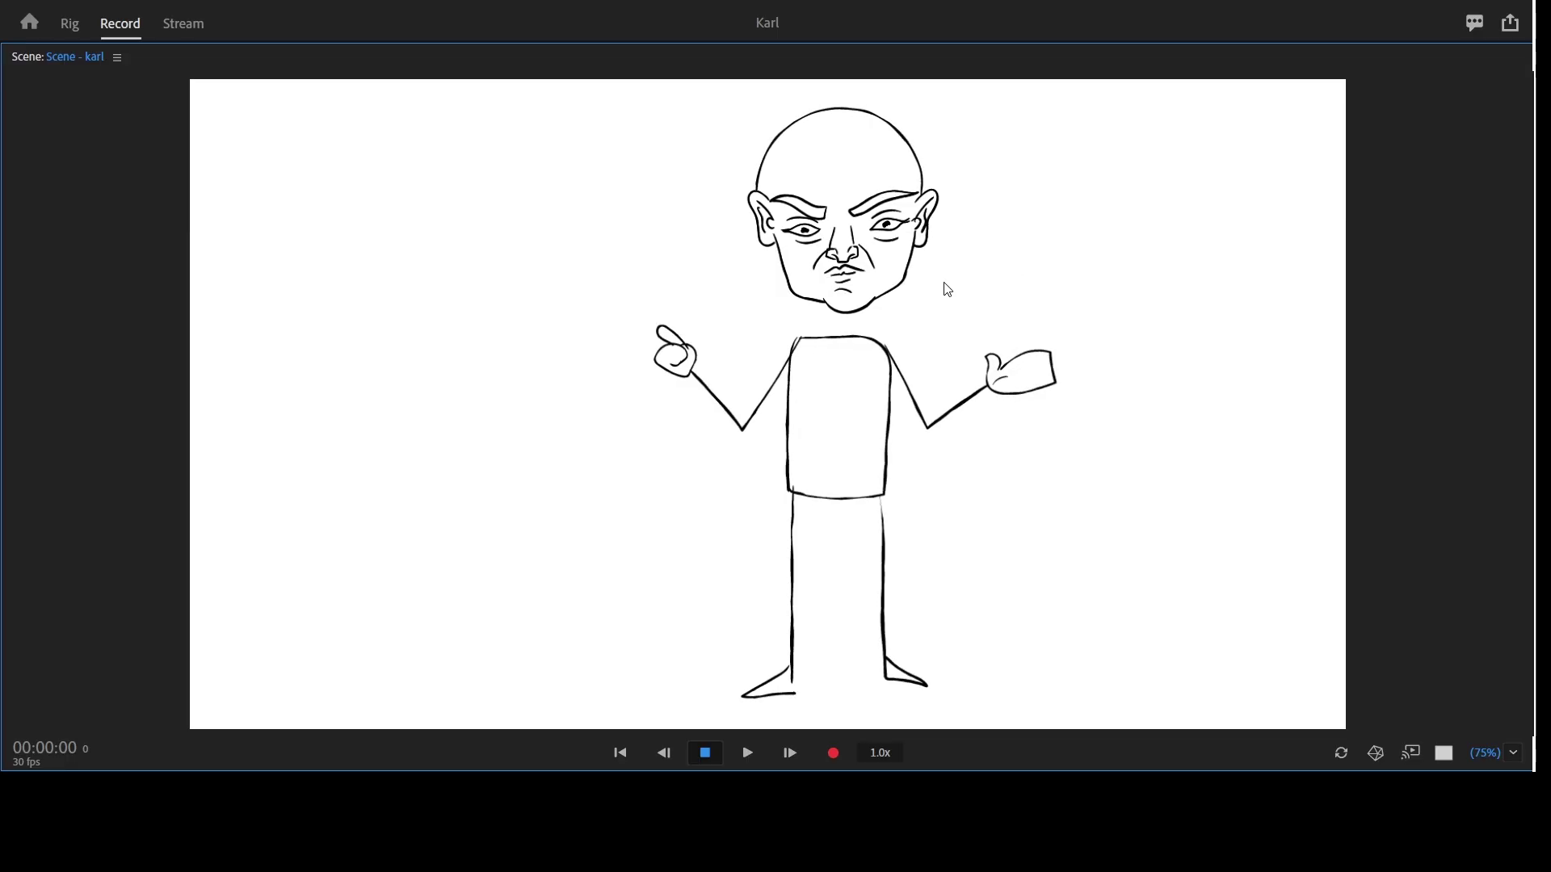